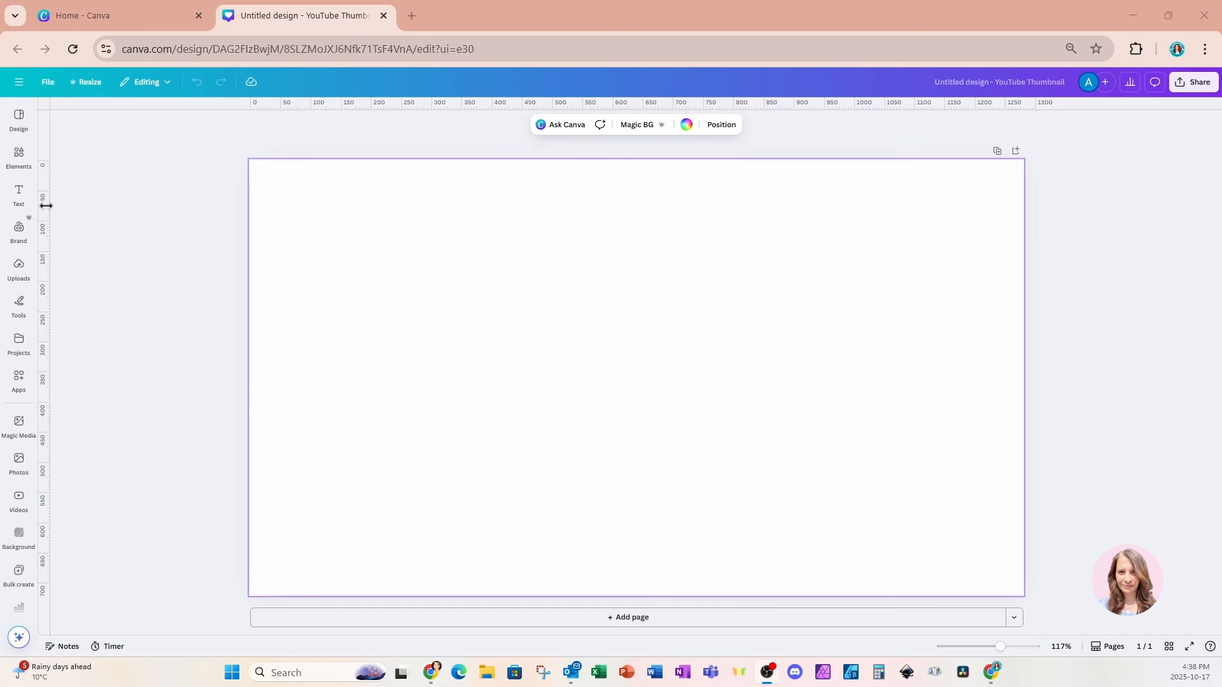
# Step: Add a heading reading ARGONAUTS and enlarge it on the page to about size 173
pyautogui.click(19, 198)
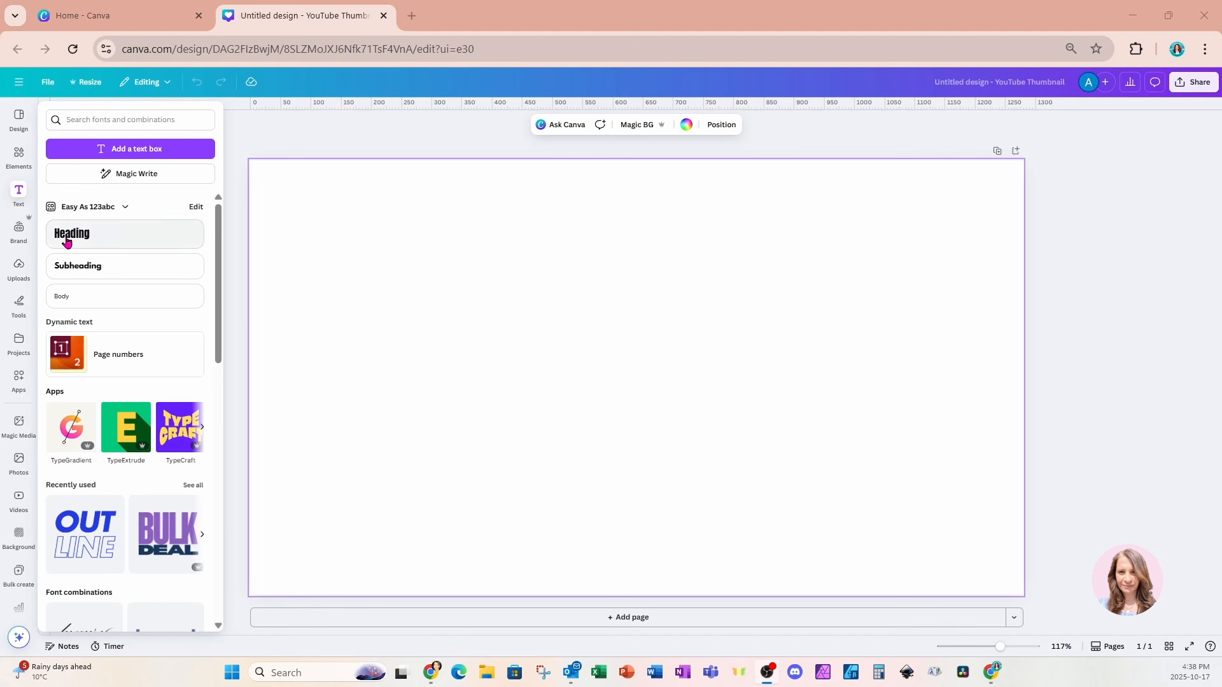
pyautogui.click(90, 245)
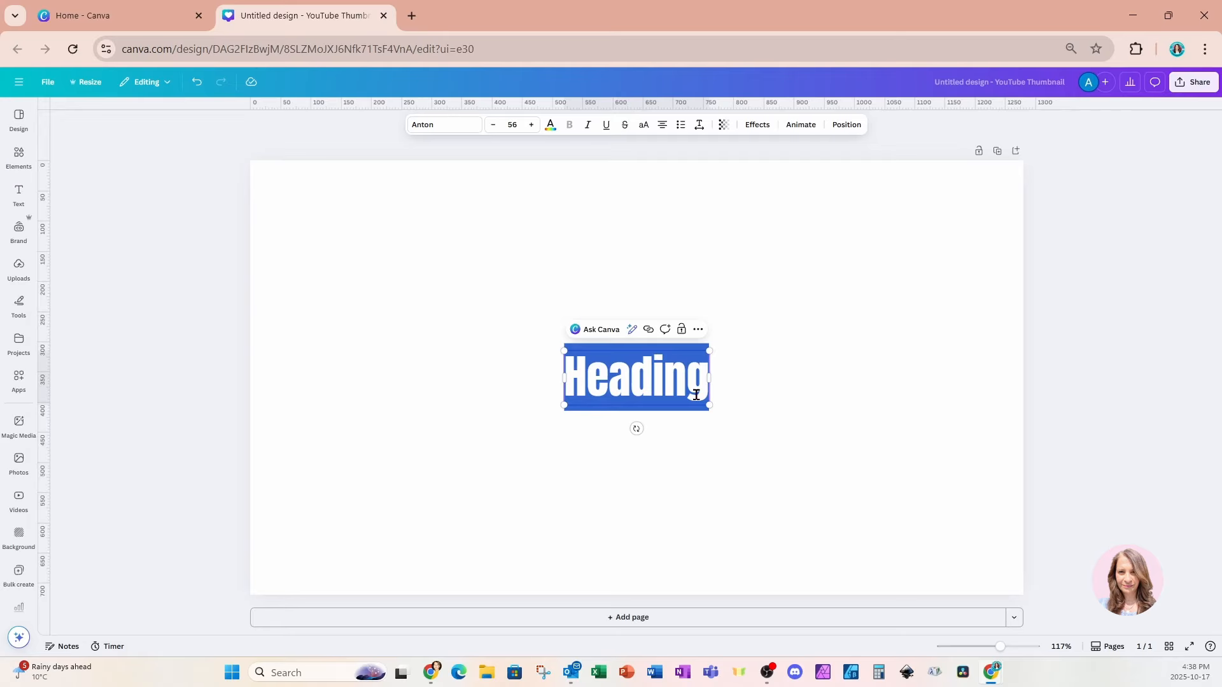
pyautogui.write('Ar')
pyautogui.press('BackSpace')
pyautogui.write('RG')
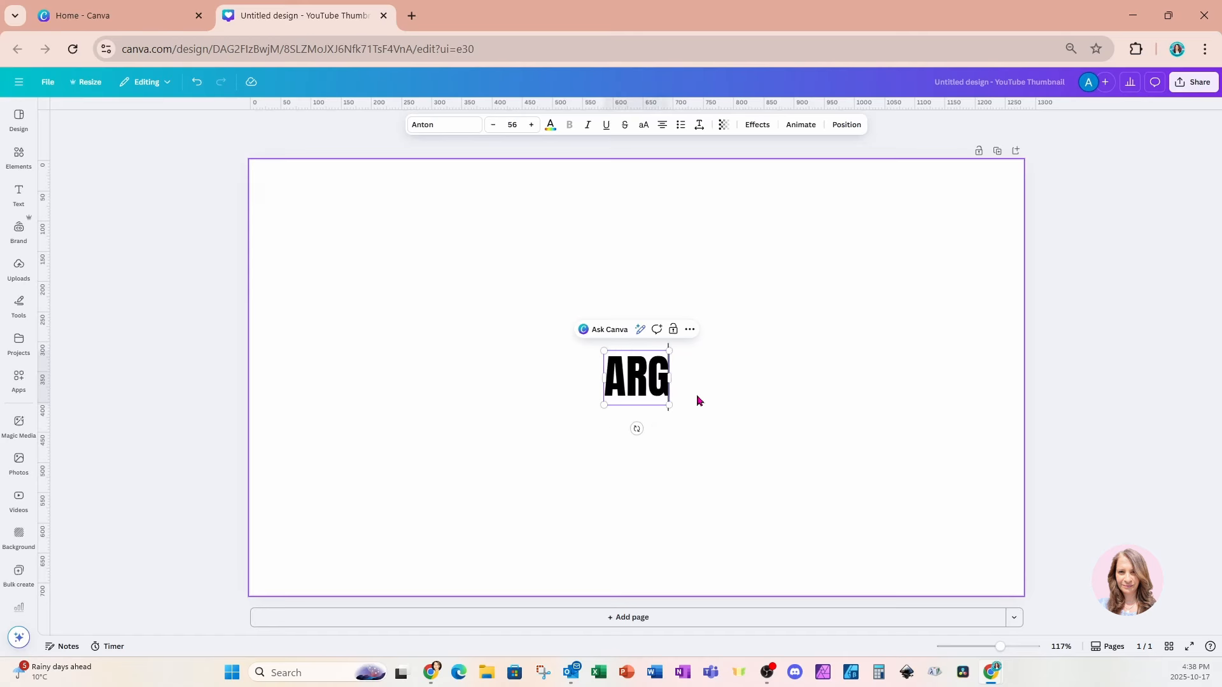
pyautogui.write('ONAUTS')
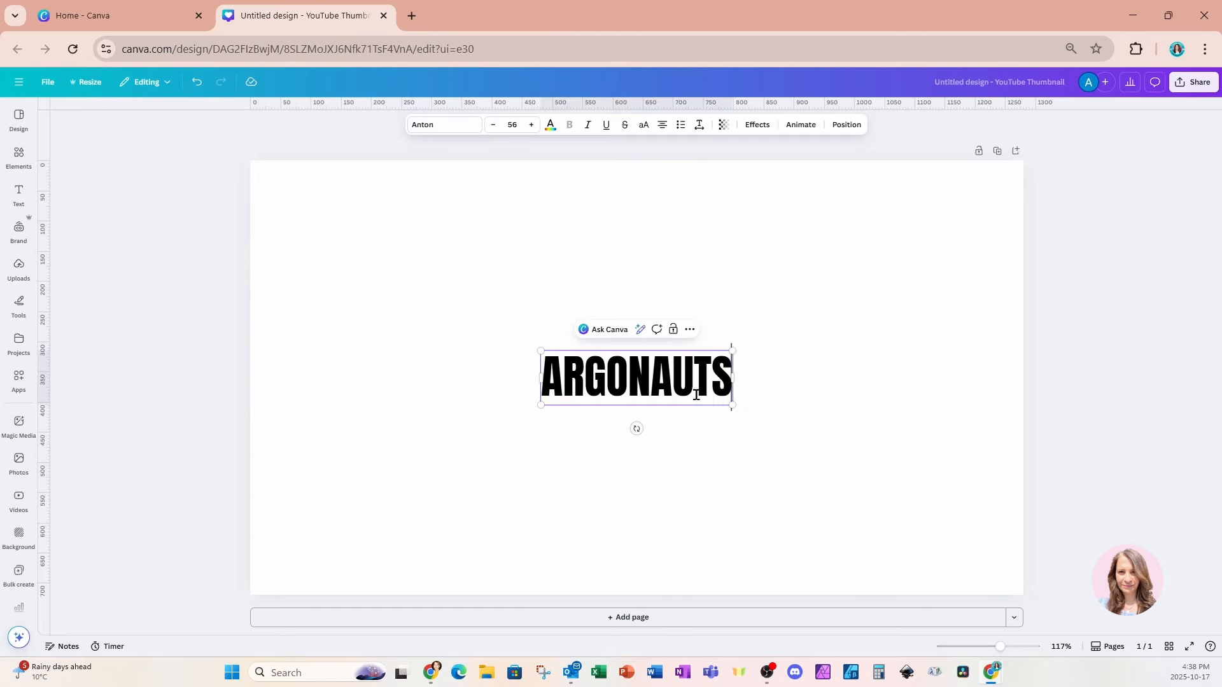
pyautogui.moveTo(732, 350); pyautogui.dragTo(937, 294)
pyautogui.moveTo(541, 405); pyautogui.dragTo(342, 456)
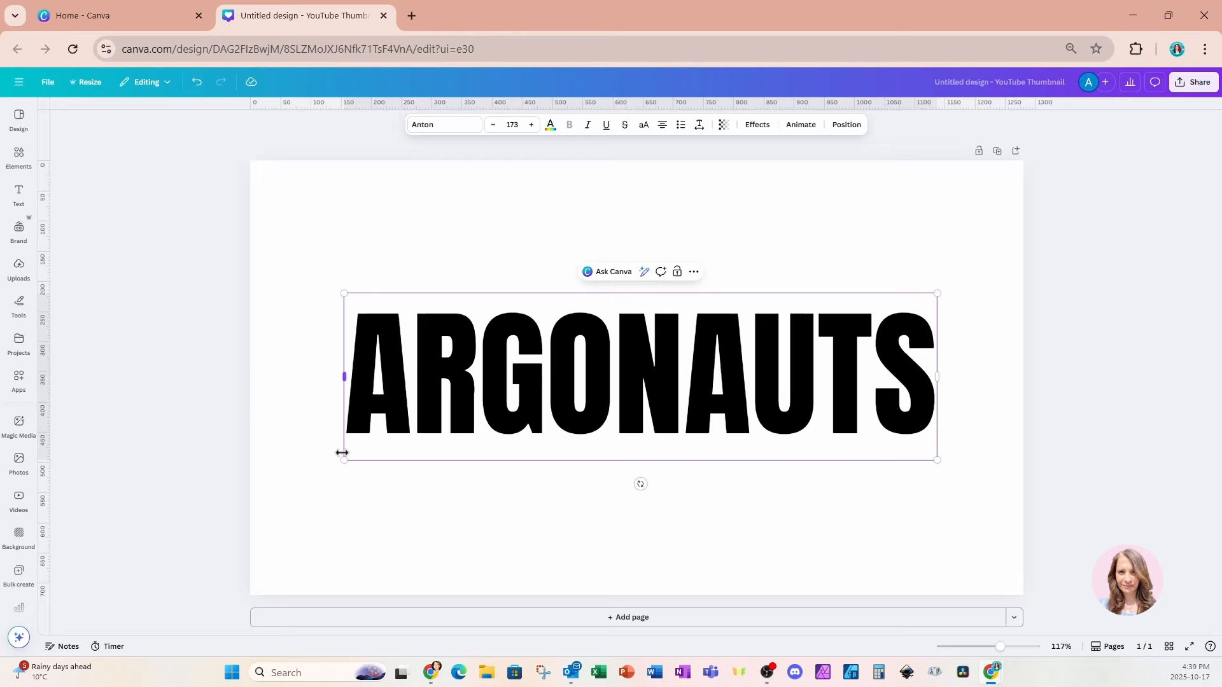
# Step: Search the fonts for WILD and set the ARGONAUTS heading in Wildcat College
pyautogui.click(415, 125)
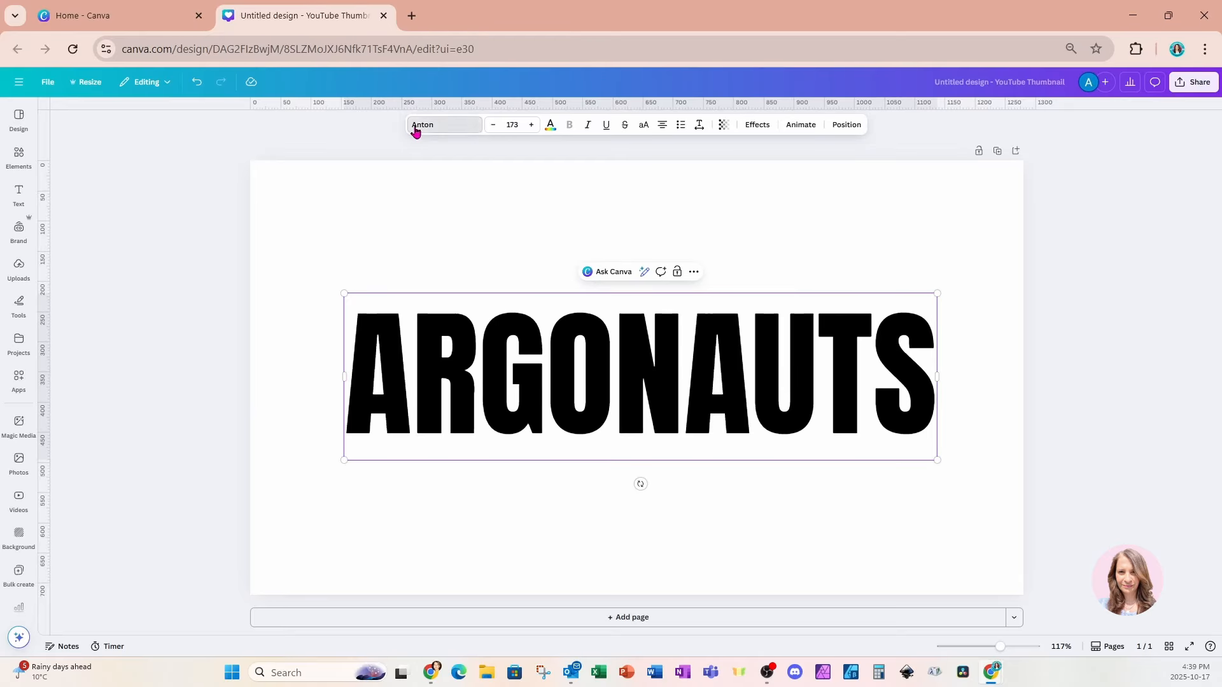
pyautogui.click(158, 159)
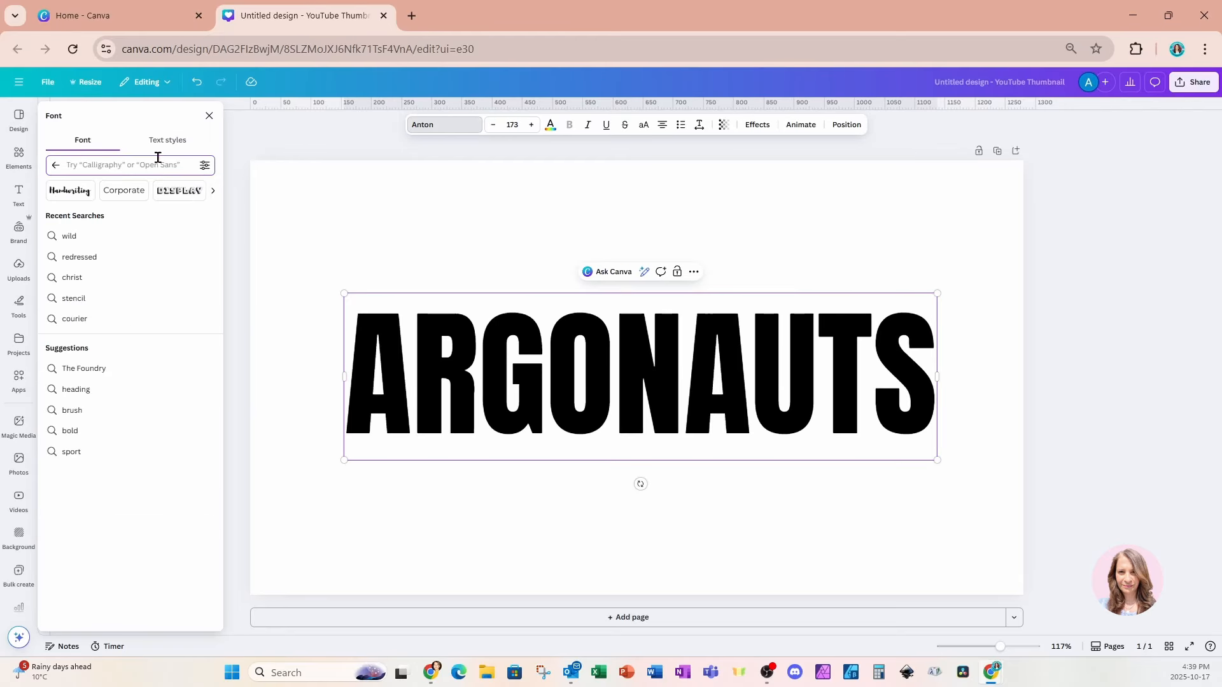
pyautogui.write('WILD')
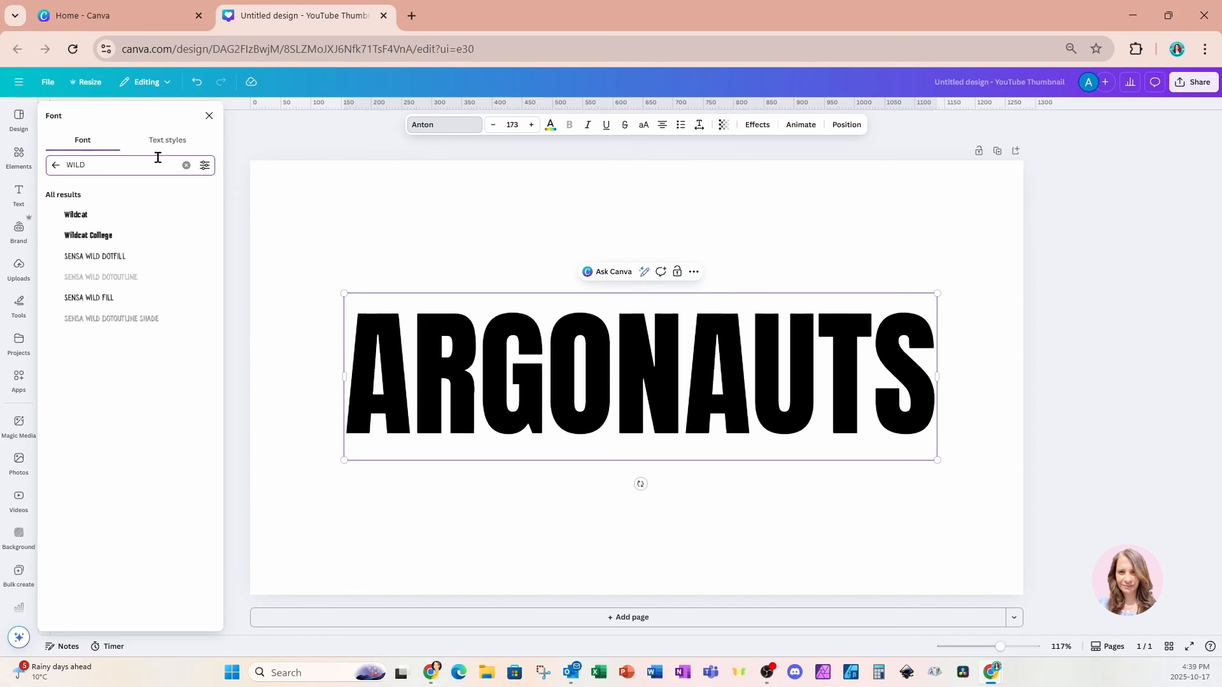
pyautogui.click(81, 239)
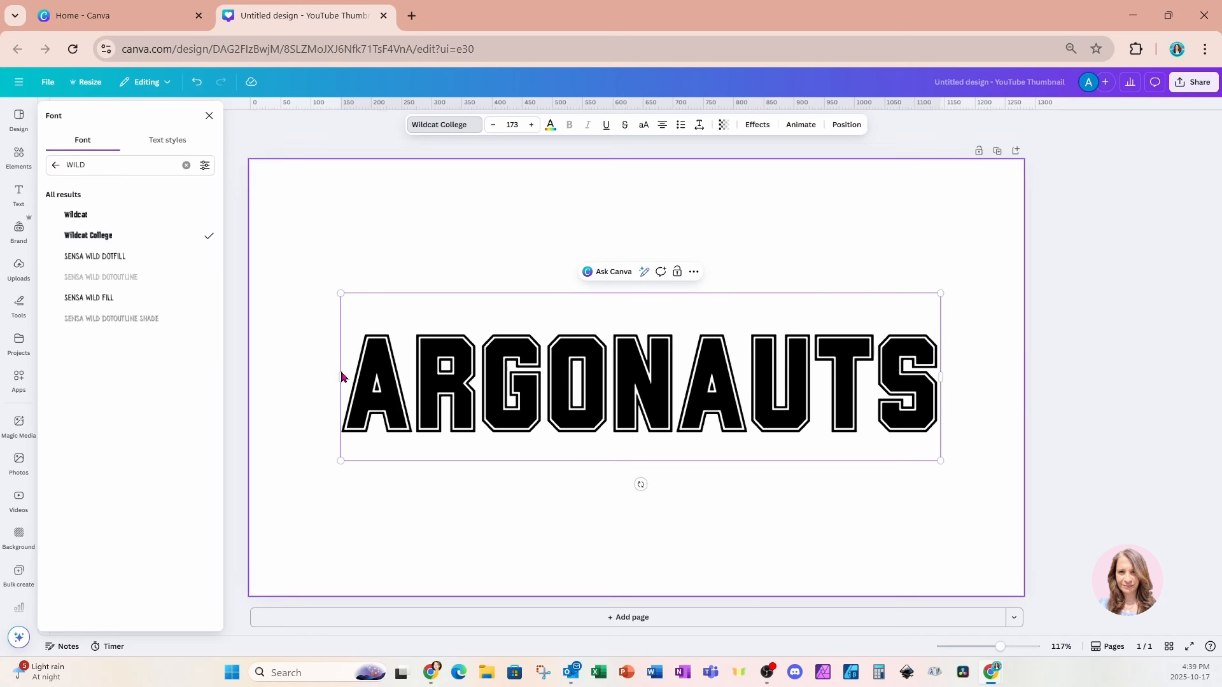
# Step: Fill the heading with the default turquoise-to-blue gradient, try it as a solid colour, and return to a gradient fill
pyautogui.click(551, 130)
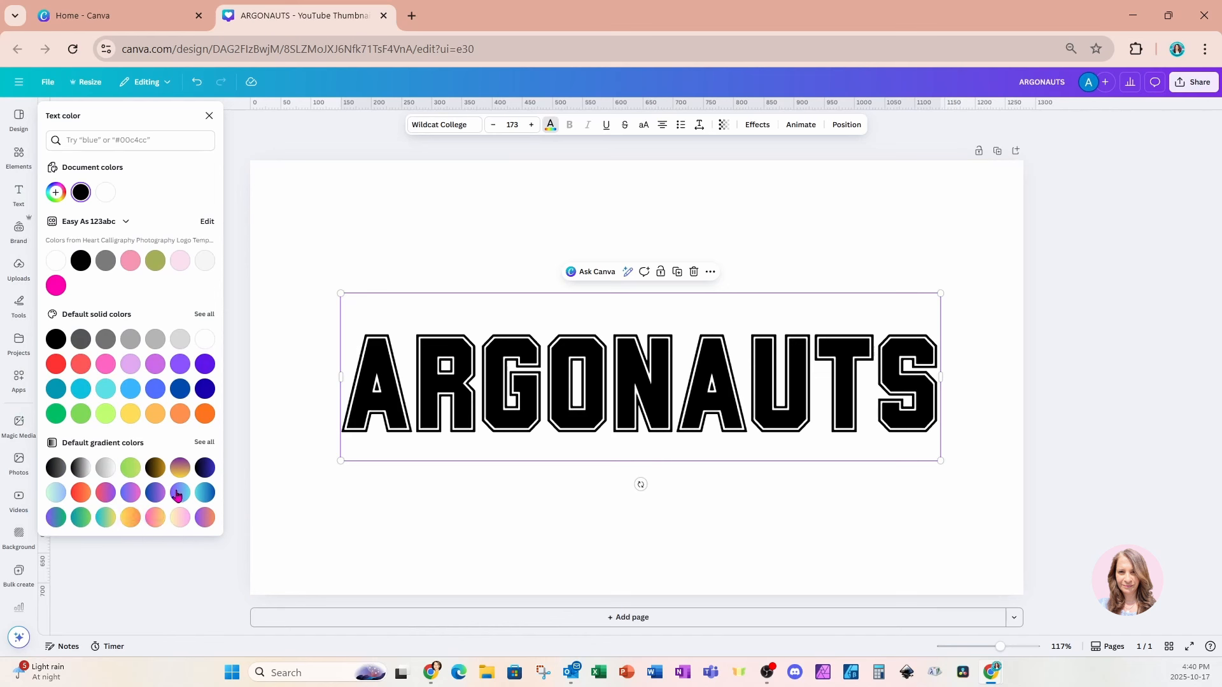
pyautogui.click(202, 496)
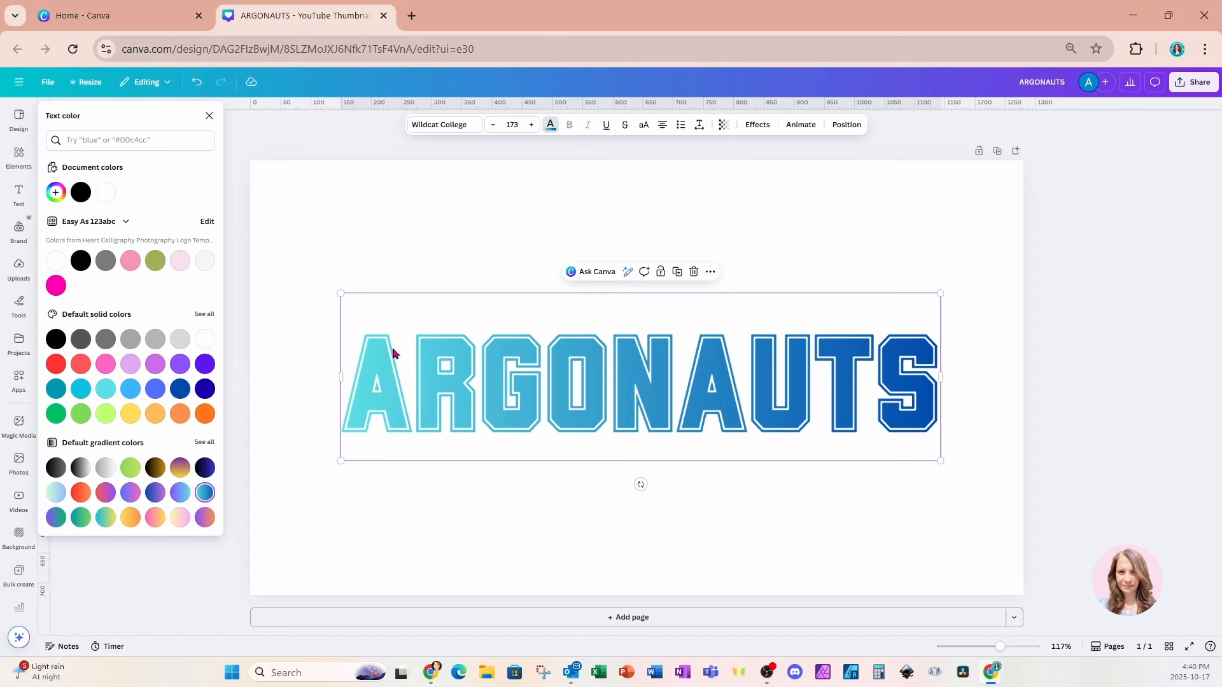
pyautogui.click(56, 193)
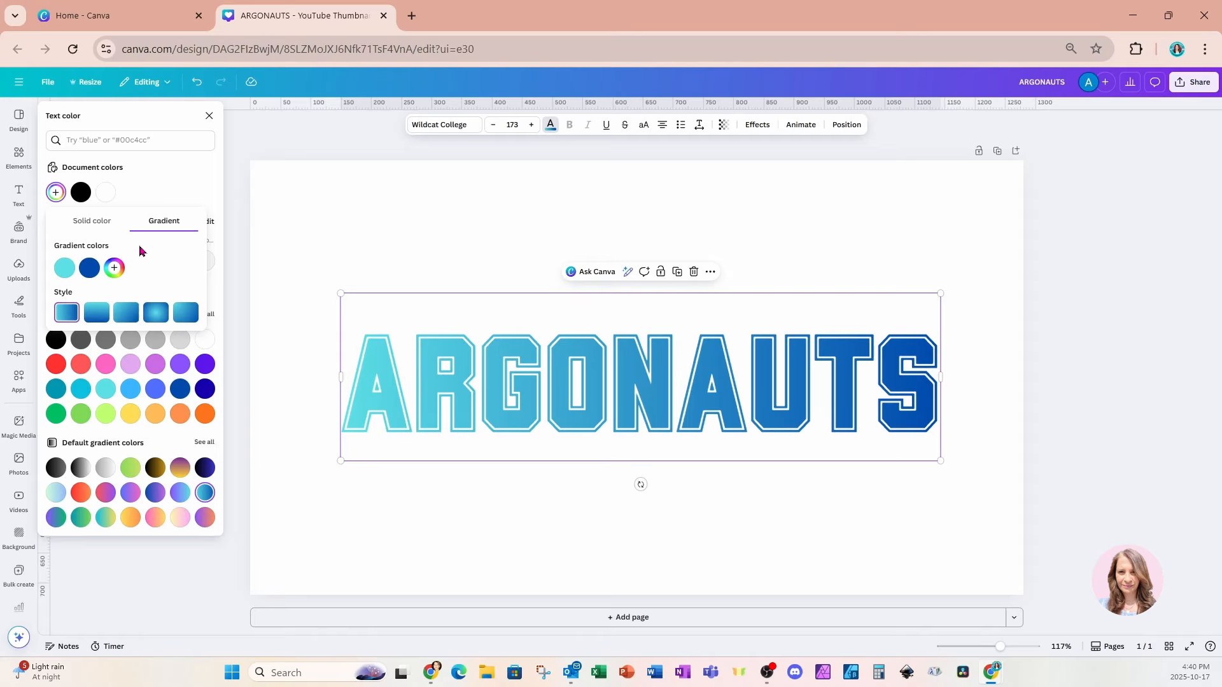
pyautogui.click(93, 228)
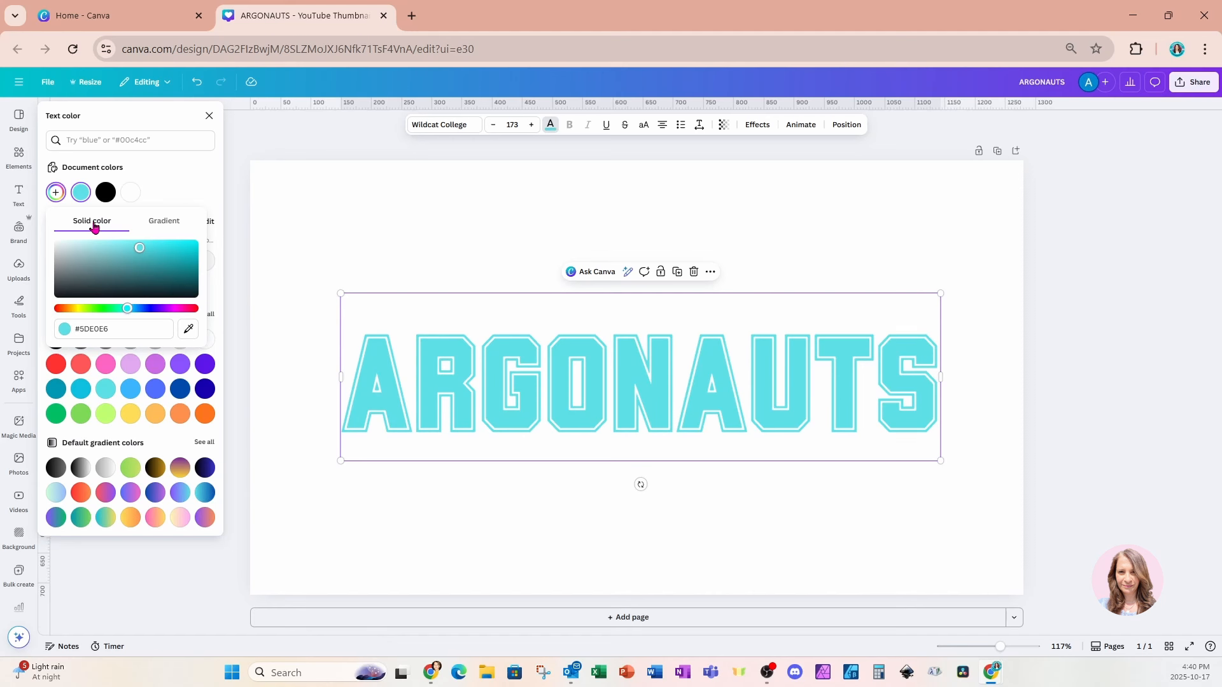
pyautogui.click(160, 228)
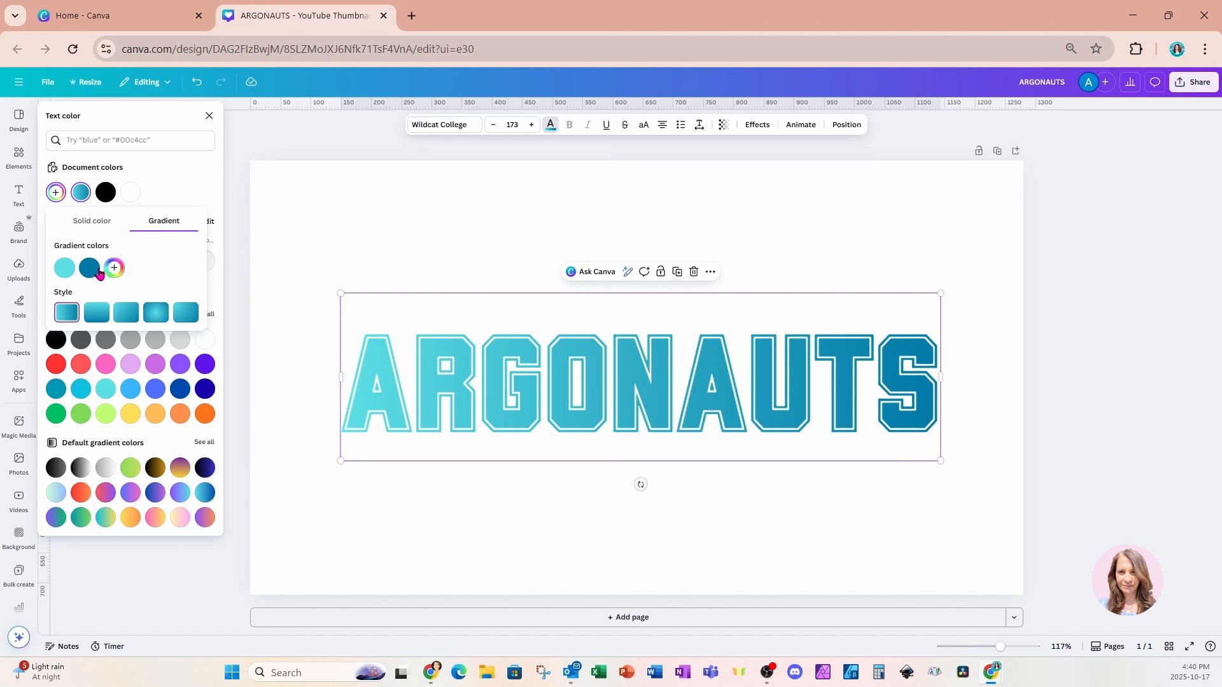
# Step: Change the second colour of the heading's gradient to dark navy, #002A46
pyautogui.click(89, 271)
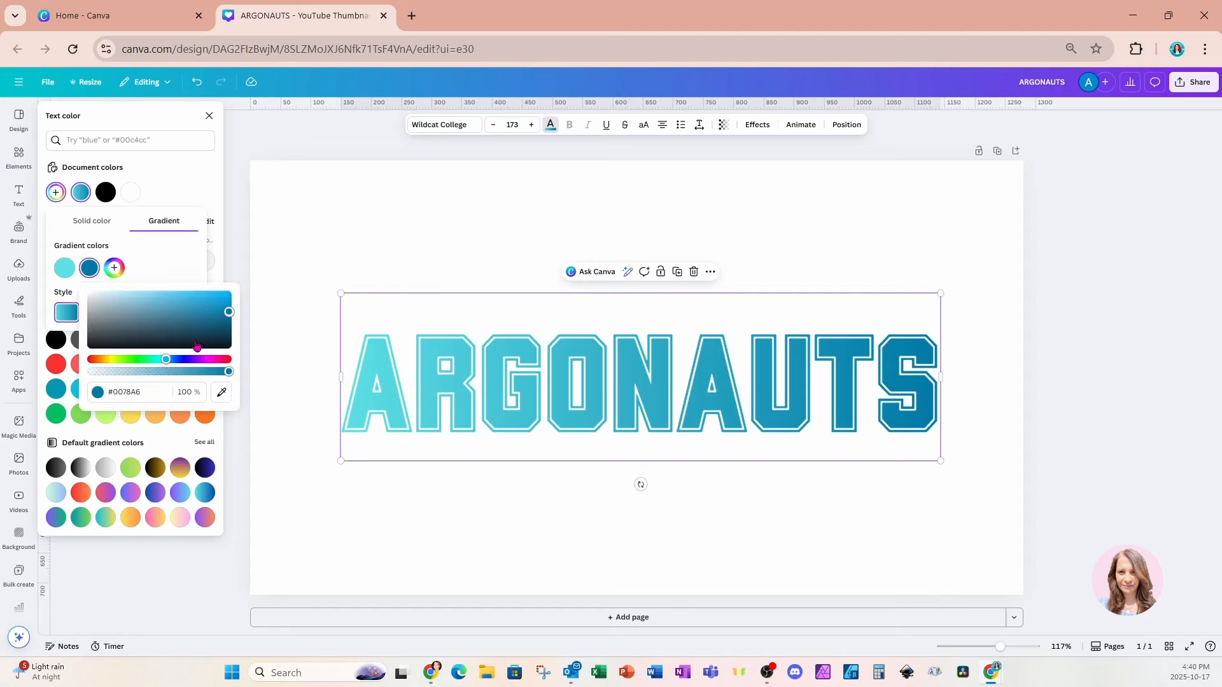
pyautogui.moveTo(166, 364); pyautogui.dragTo(171, 365)
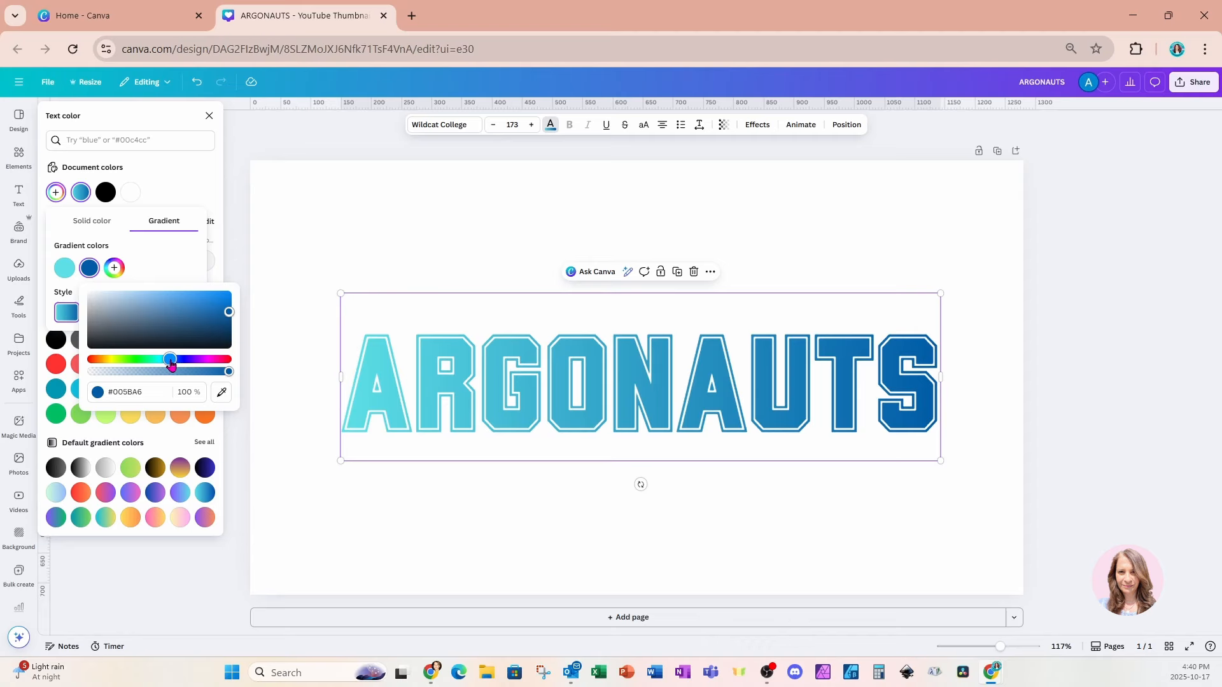
pyautogui.moveTo(171, 365); pyautogui.dragTo(169, 364)
pyautogui.moveTo(229, 312); pyautogui.dragTo(233, 339)
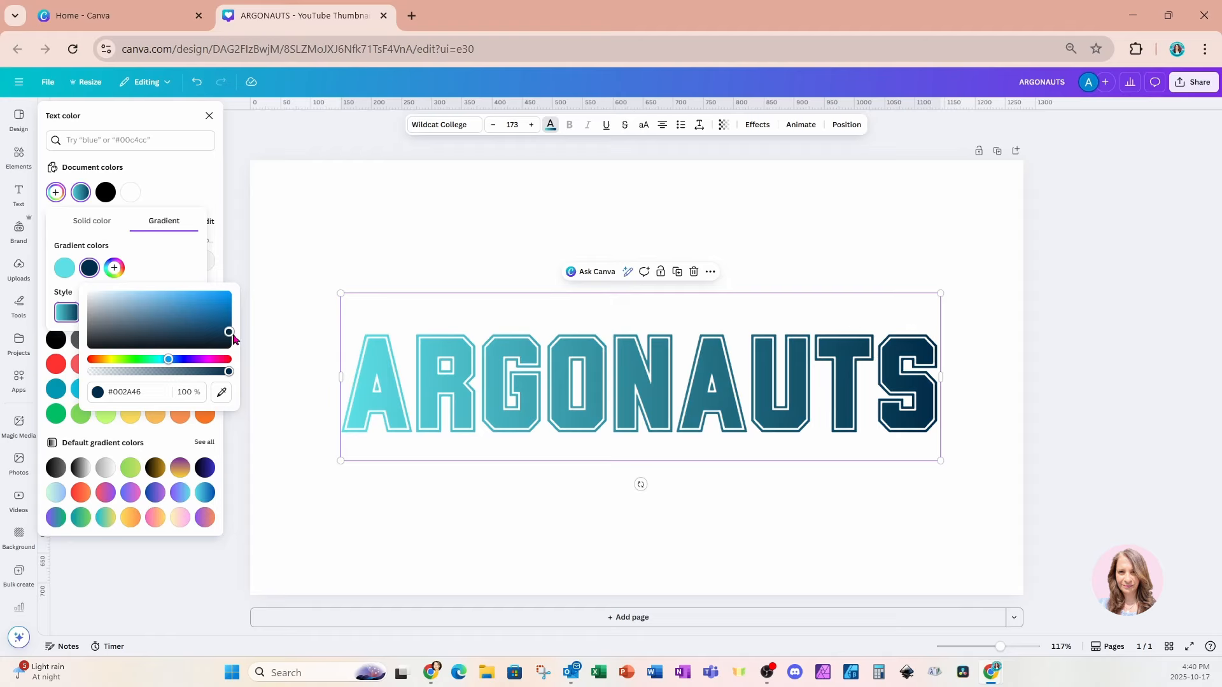
pyautogui.click(178, 261)
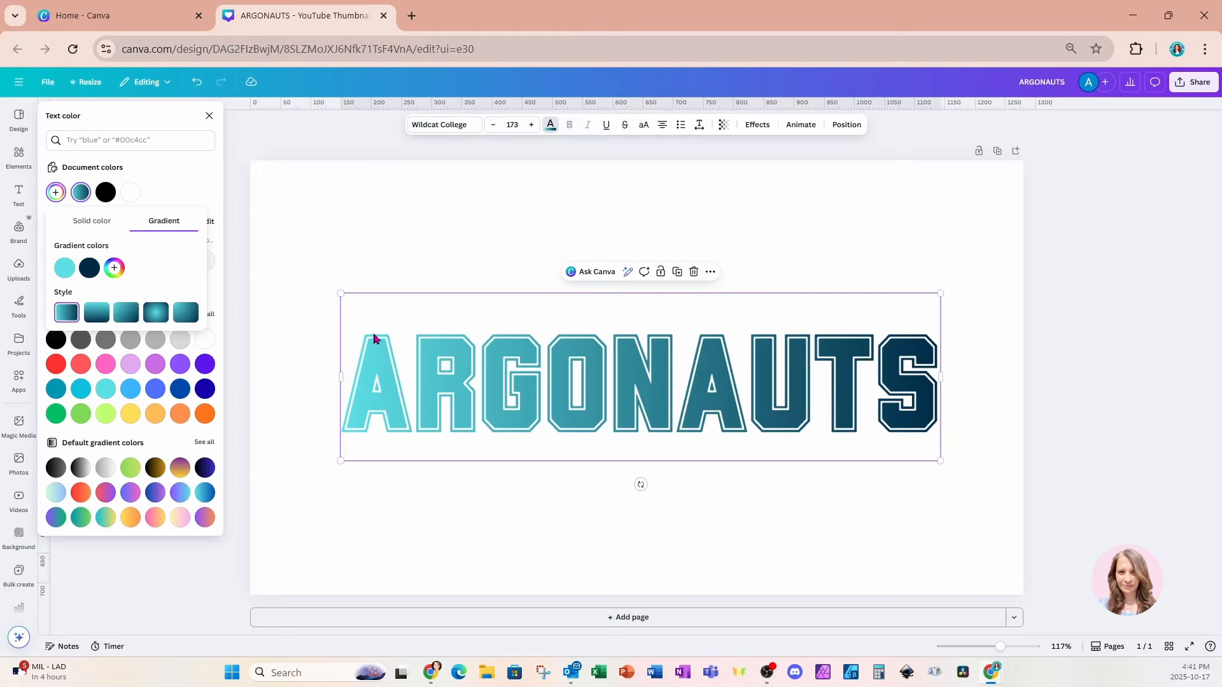
# Step: Try the vertical, diagonal and centred circular gradient styles on the heading, and apply the circular gradient at 0% 0%
pyautogui.click(96, 318)
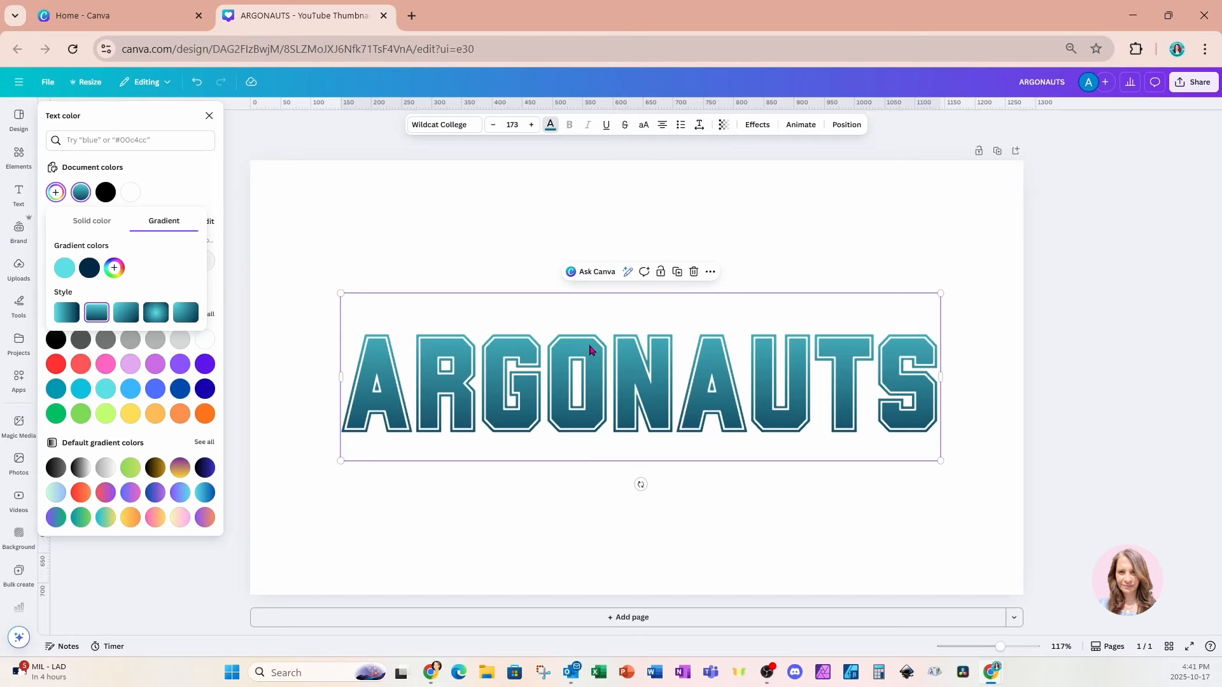
pyautogui.click(127, 317)
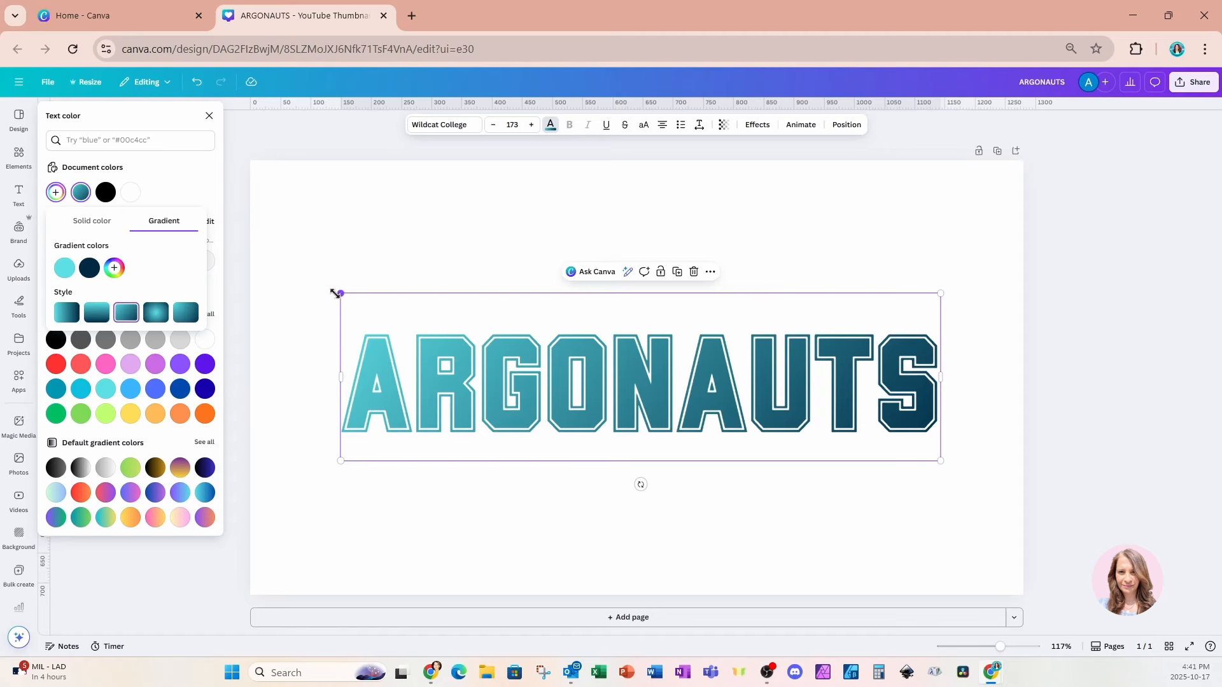
pyautogui.click(155, 313)
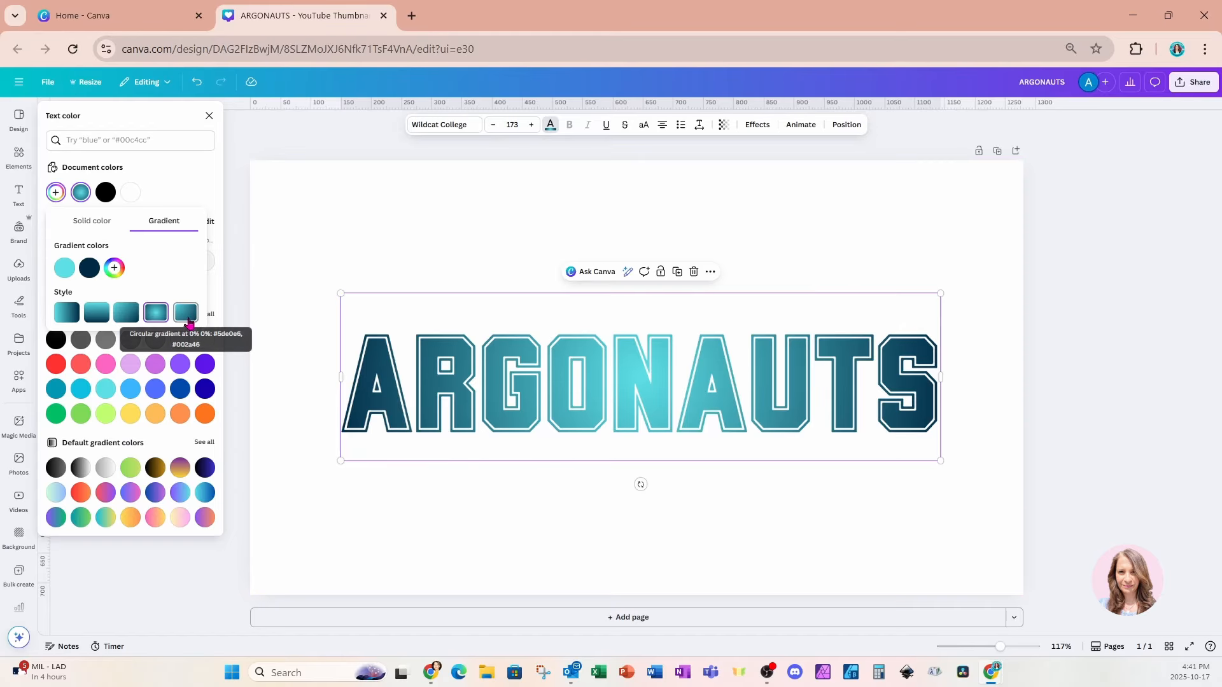
pyautogui.click(187, 318)
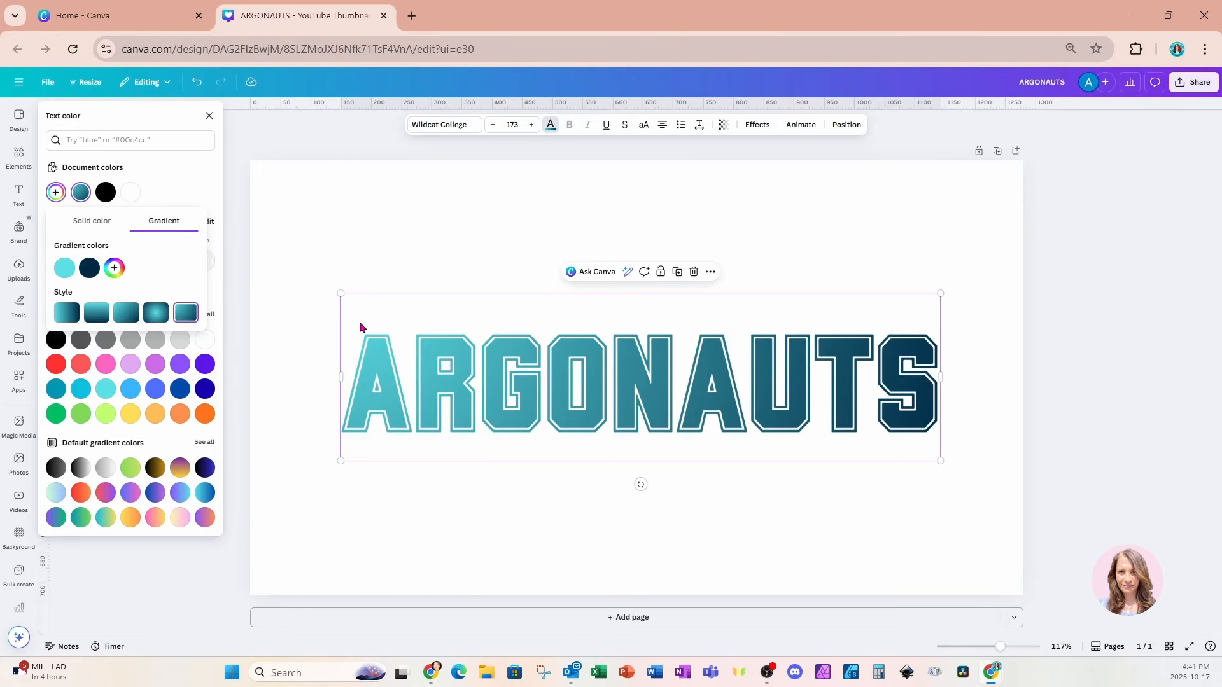
pyautogui.click(517, 517)
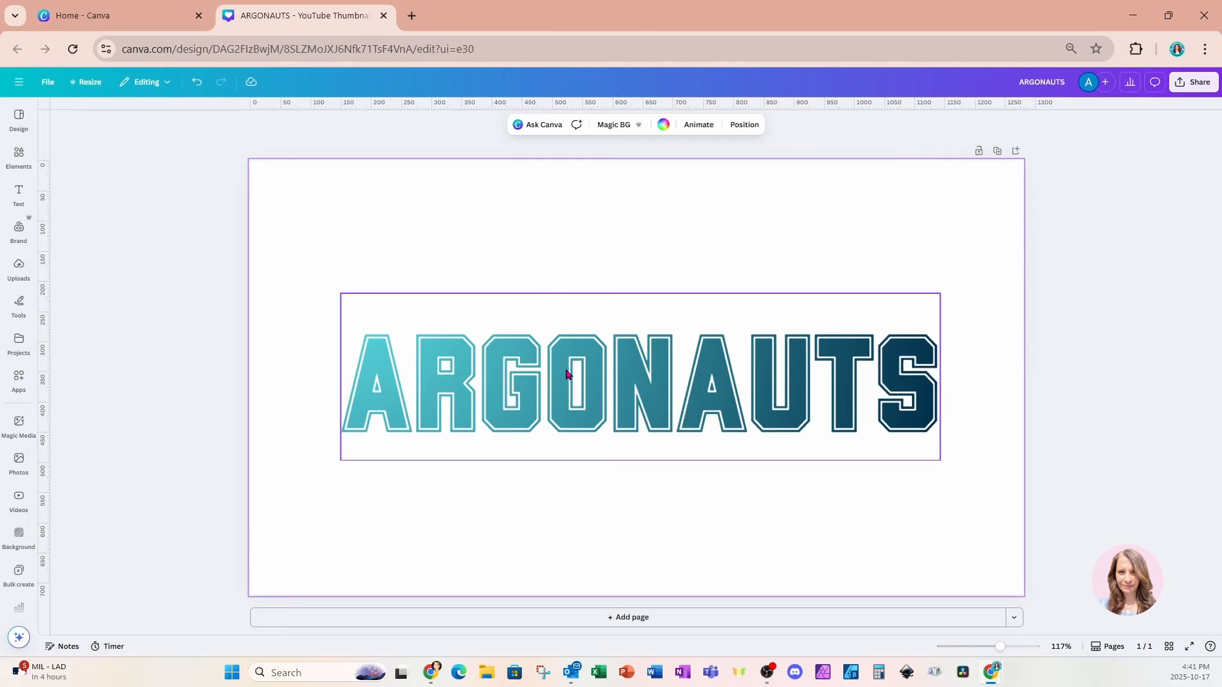
# Step: Search the elements for ORB and add the blue energy orb photo to the page
pyautogui.click(19, 156)
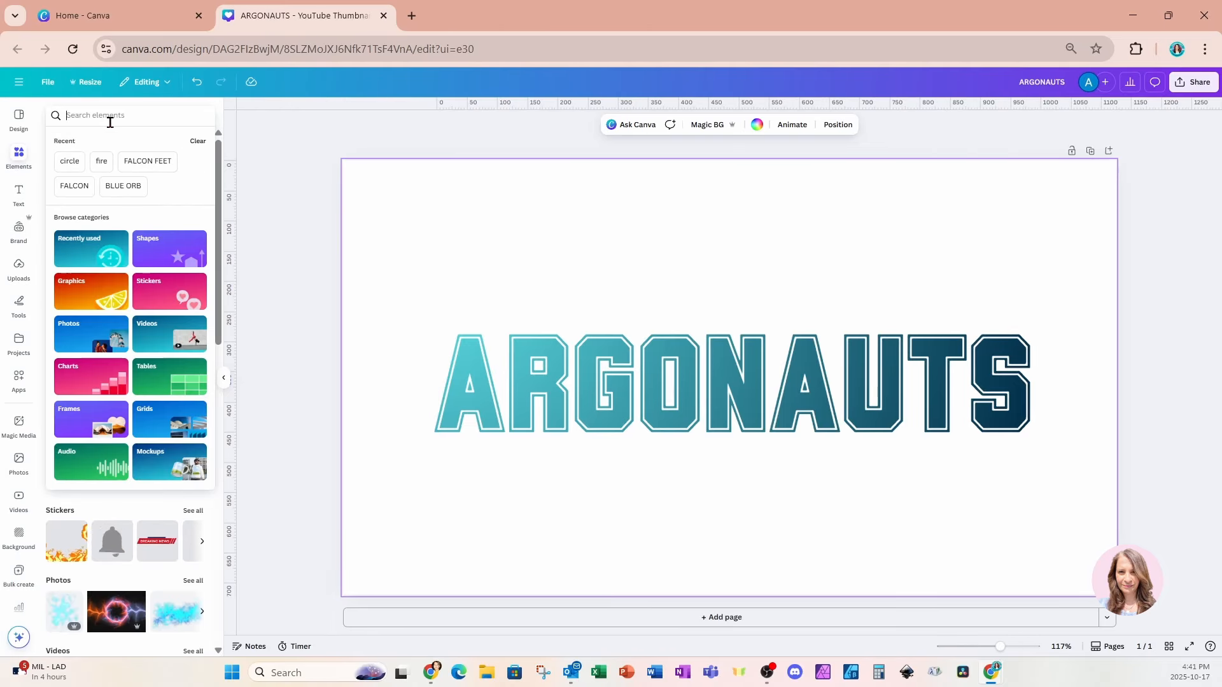
pyautogui.click(110, 115)
pyautogui.write('OR')
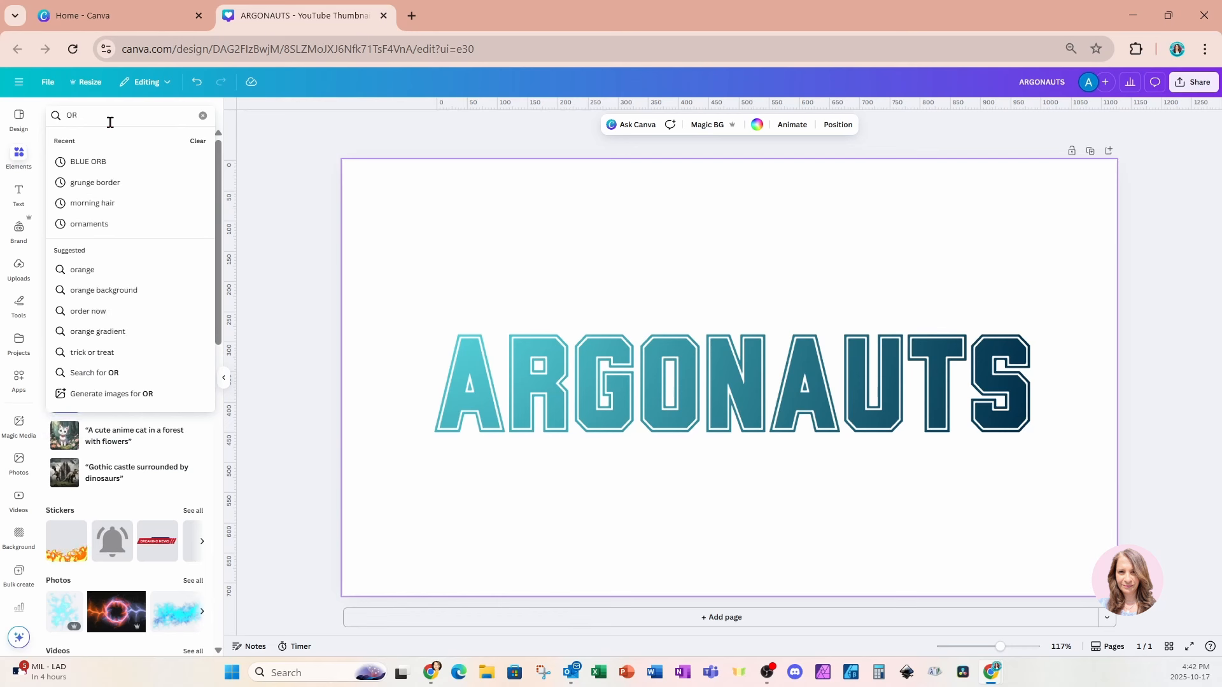
pyautogui.press('Return')
pyautogui.write('B')
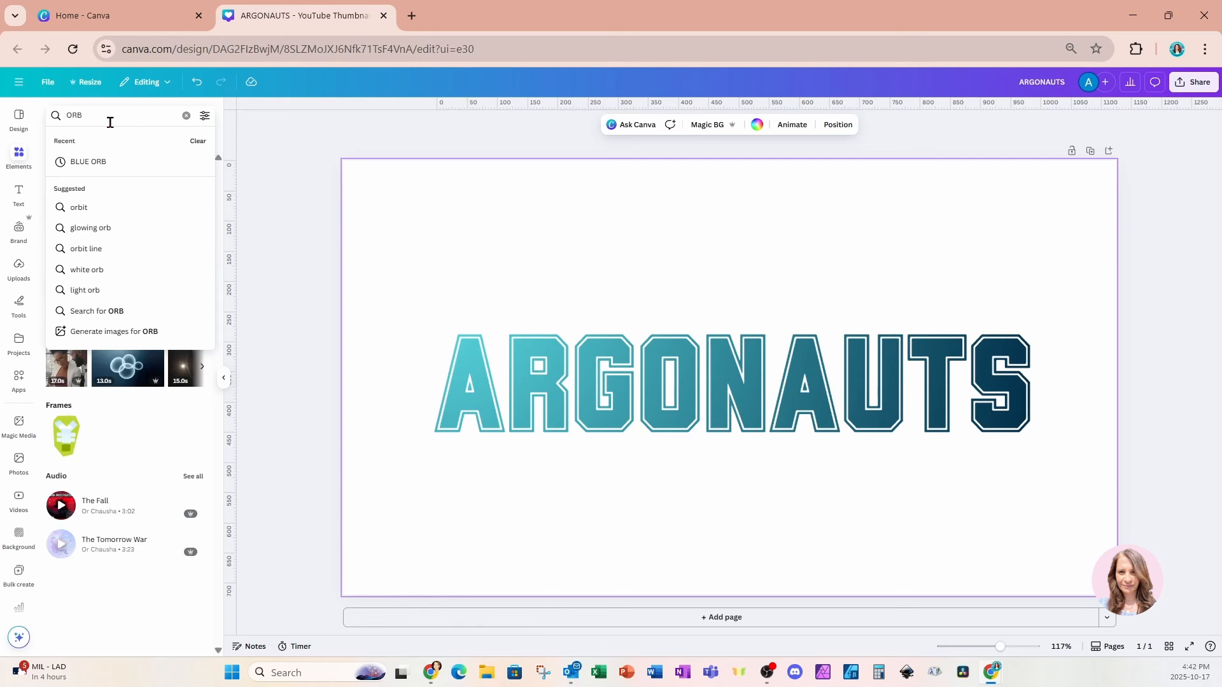
pyautogui.press('Return')
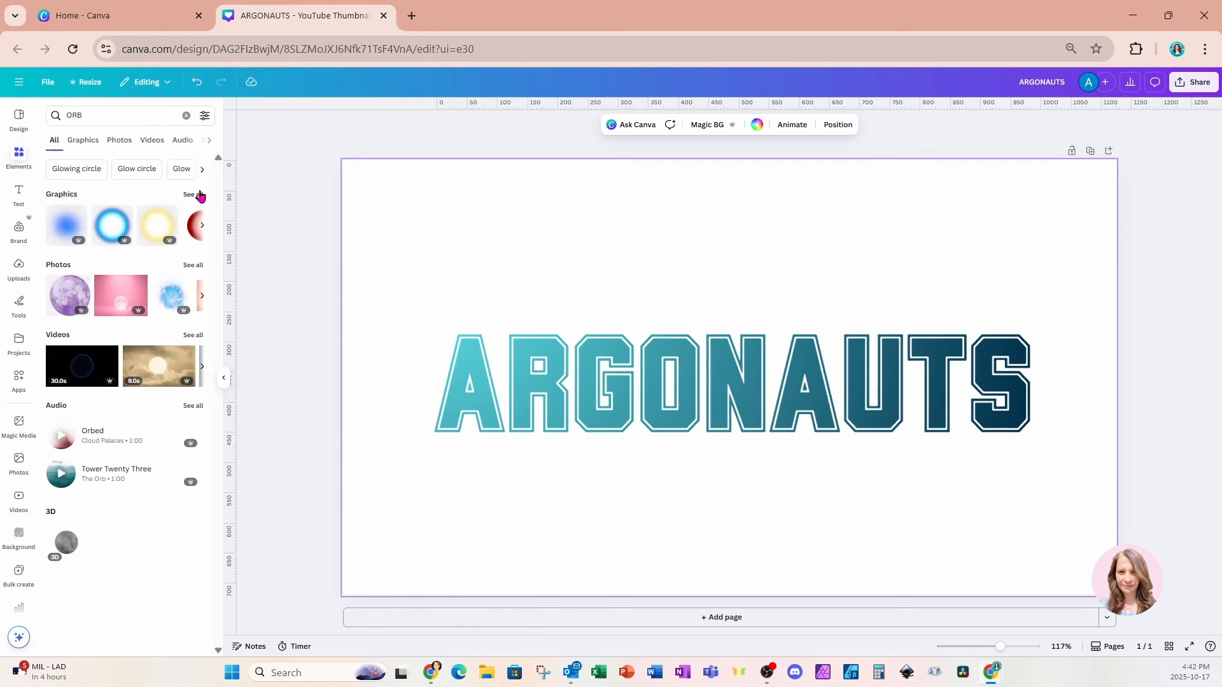
pyautogui.click(175, 299)
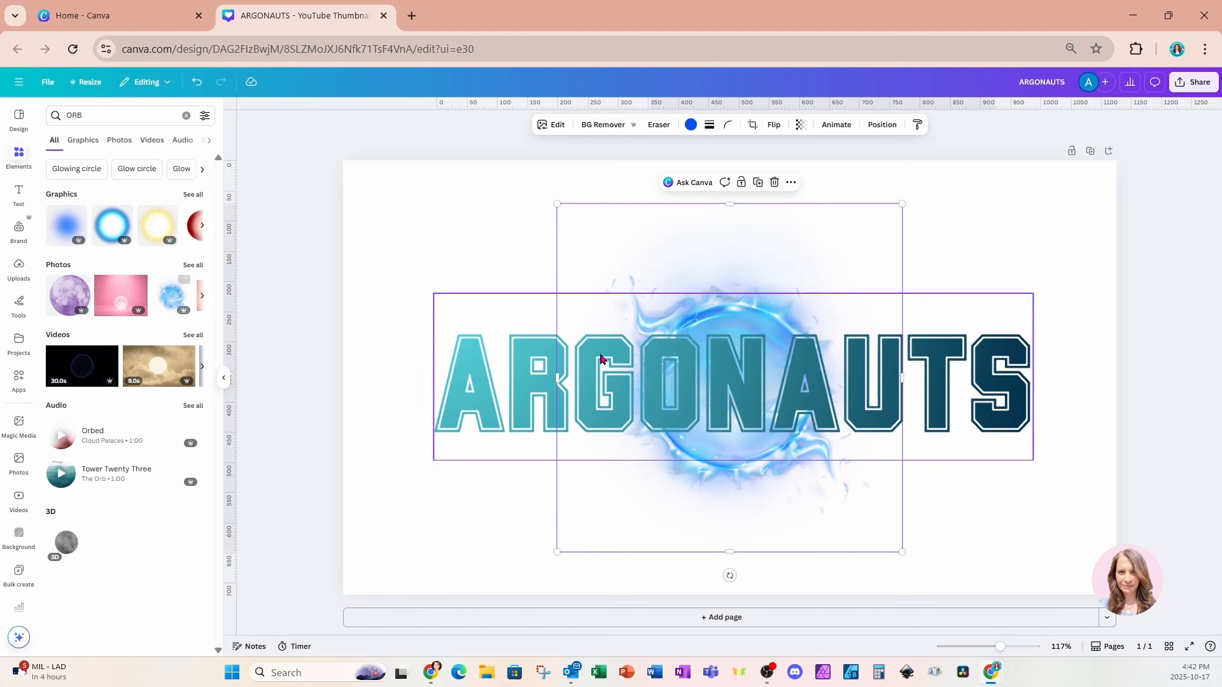
# Step: Enlarge the orb to the full page height and centre it, and scale the ARGONAUTS text up to about size 198
pyautogui.moveTo(990, 168); pyautogui.dragTo(992, 167)
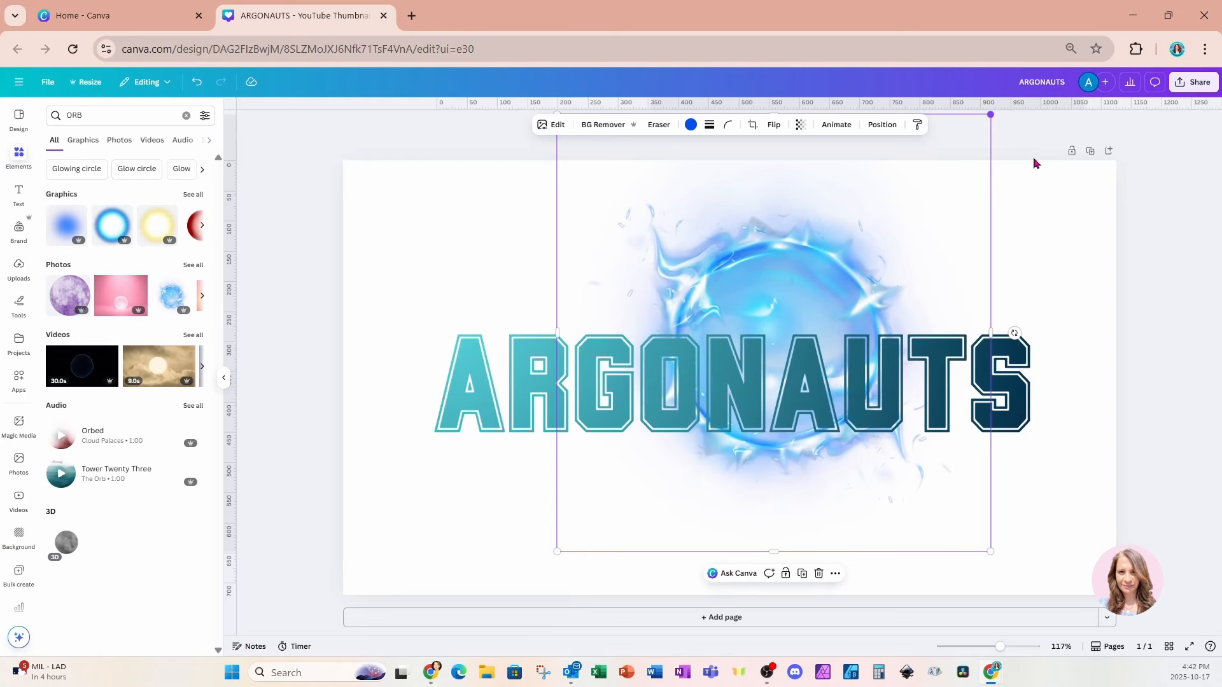
pyautogui.moveTo(897, 210); pyautogui.dragTo(841, 253)
pyautogui.click(1018, 445)
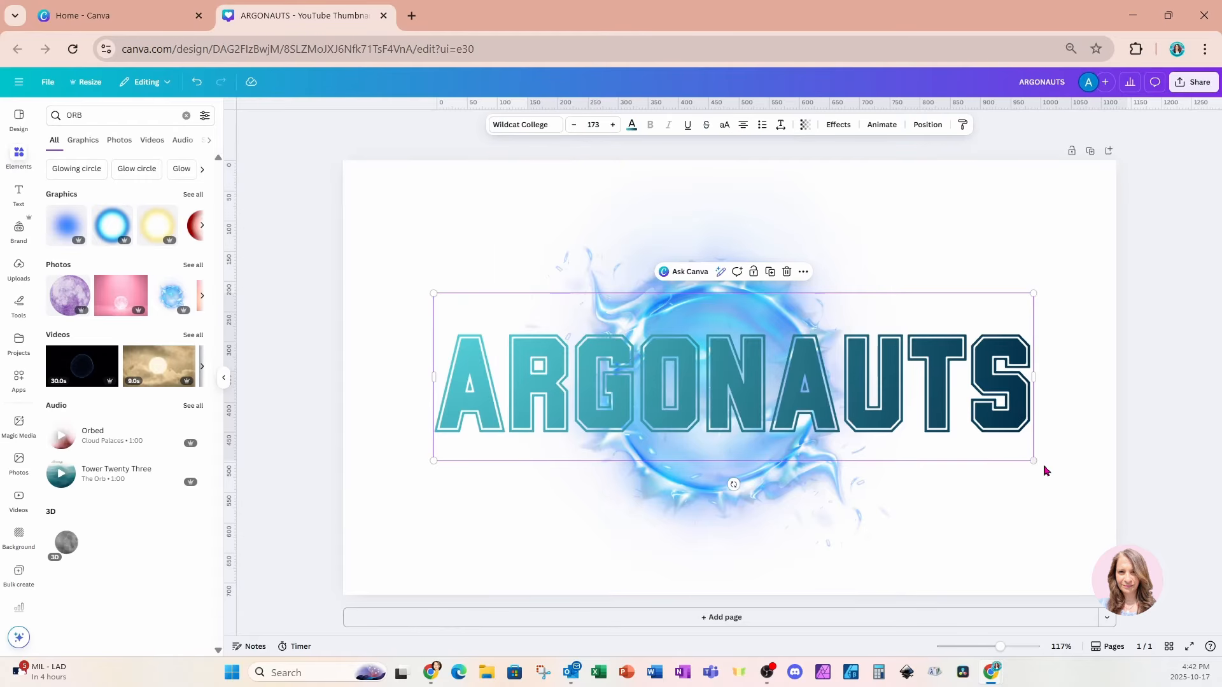
pyautogui.moveTo(1032, 463); pyautogui.dragTo(1062, 485)
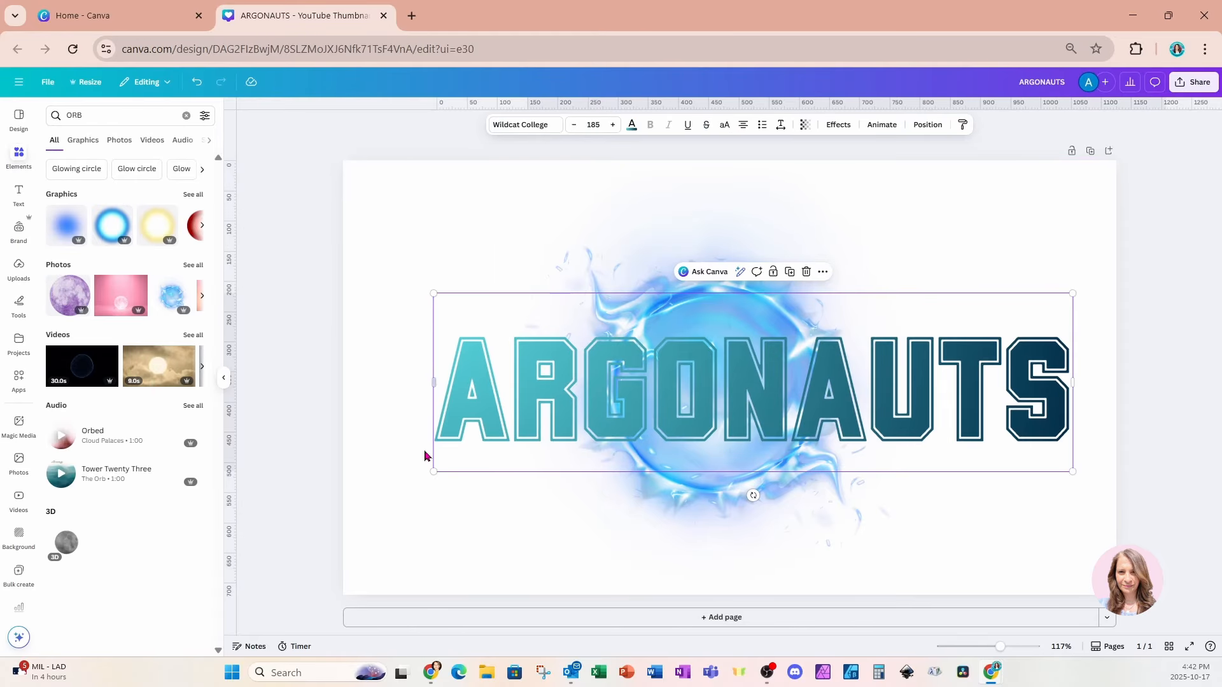
pyautogui.moveTo(434, 294); pyautogui.dragTo(386, 280)
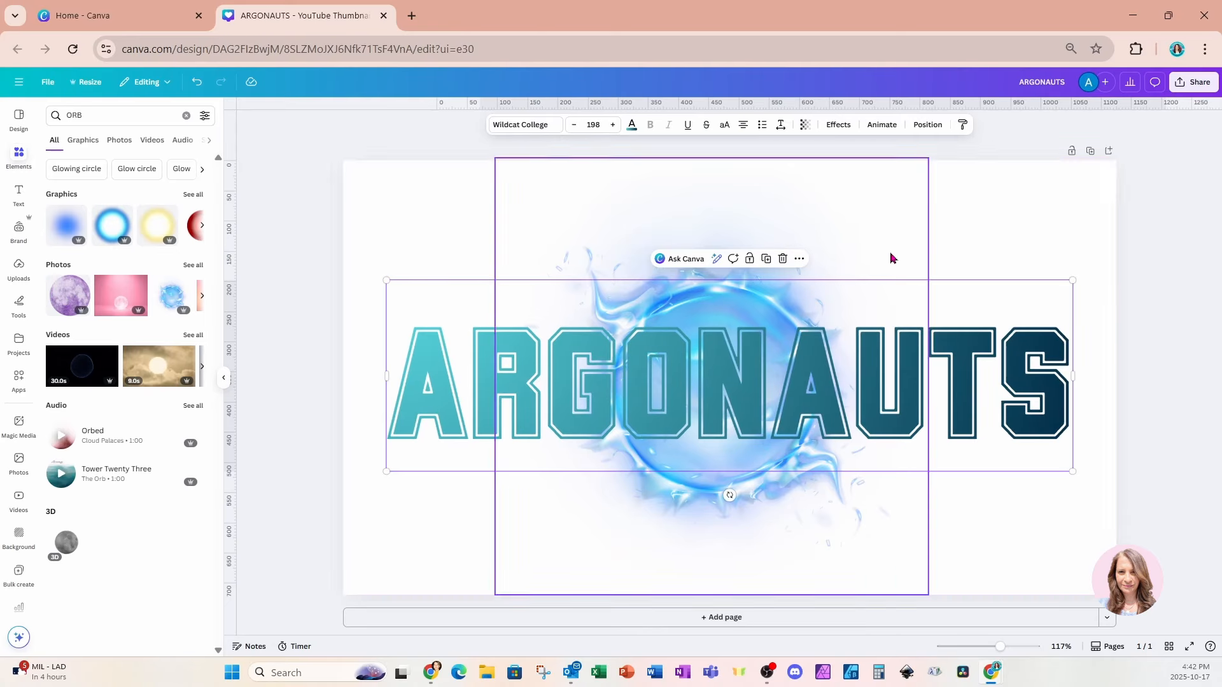
# Step: Duplicate the page and delete the orb from the copy
pyautogui.click(1092, 155)
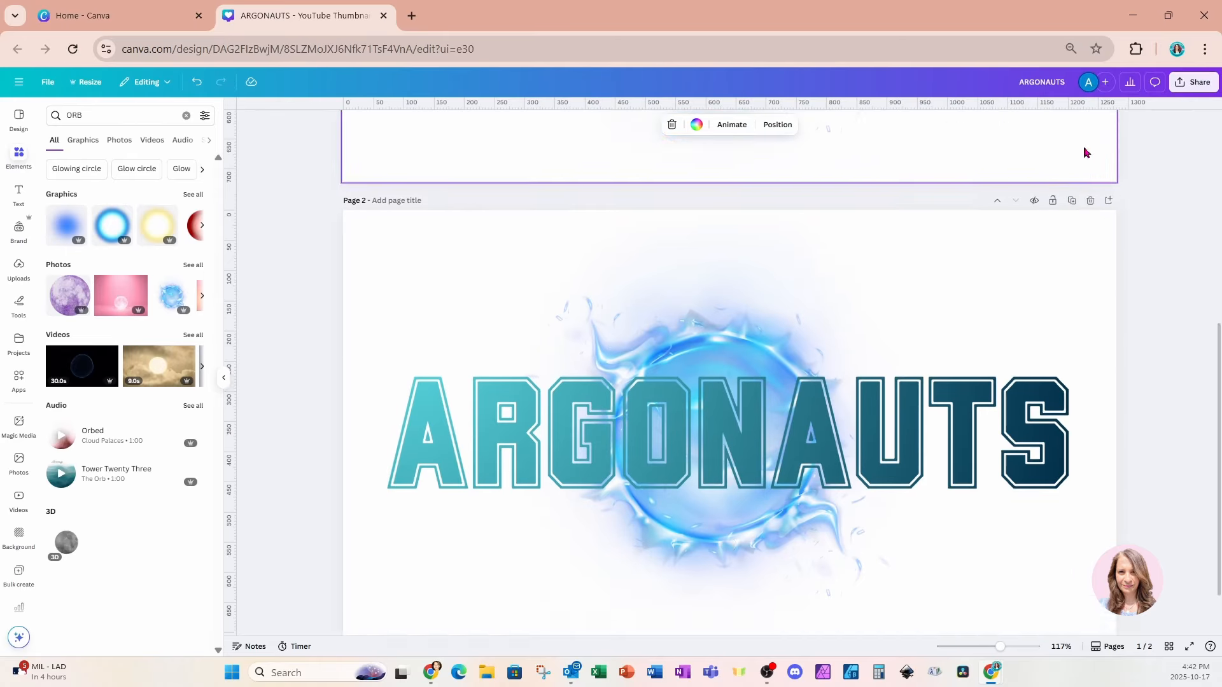
pyautogui.click(804, 240)
pyautogui.press('Delete')
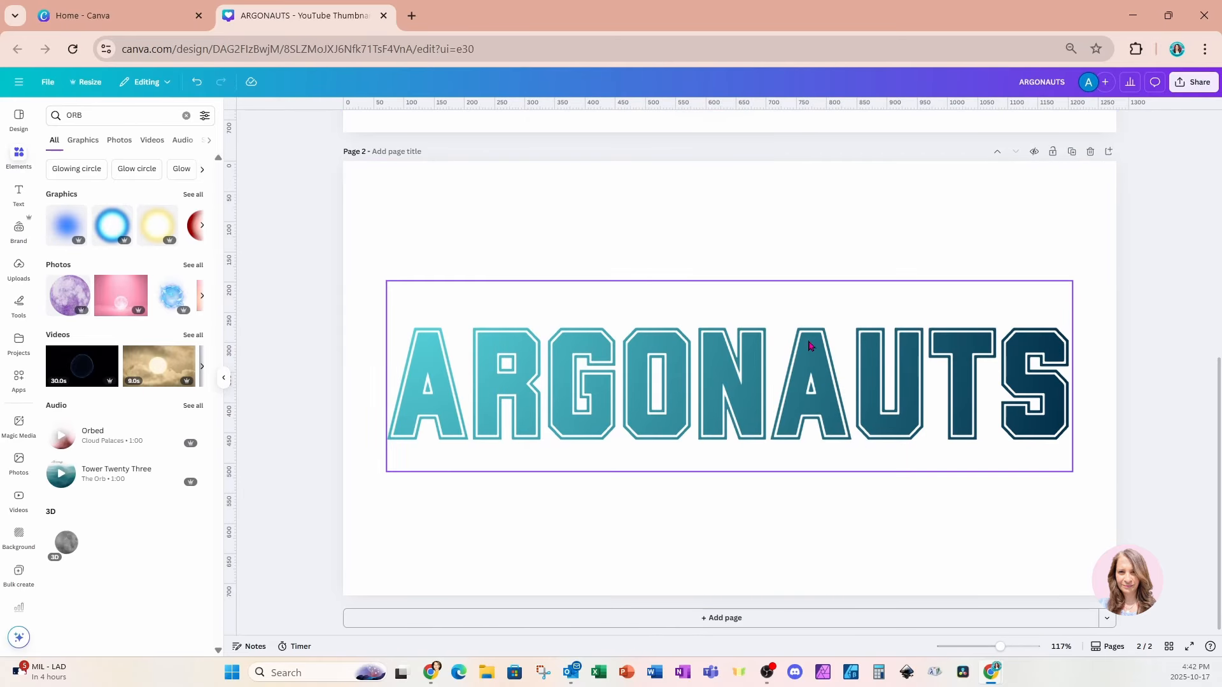
# Step: Replace the ARGONAUTS text on page 2 with ATLANTA
pyautogui.click(810, 368)
pyautogui.doubleClick(811, 368)
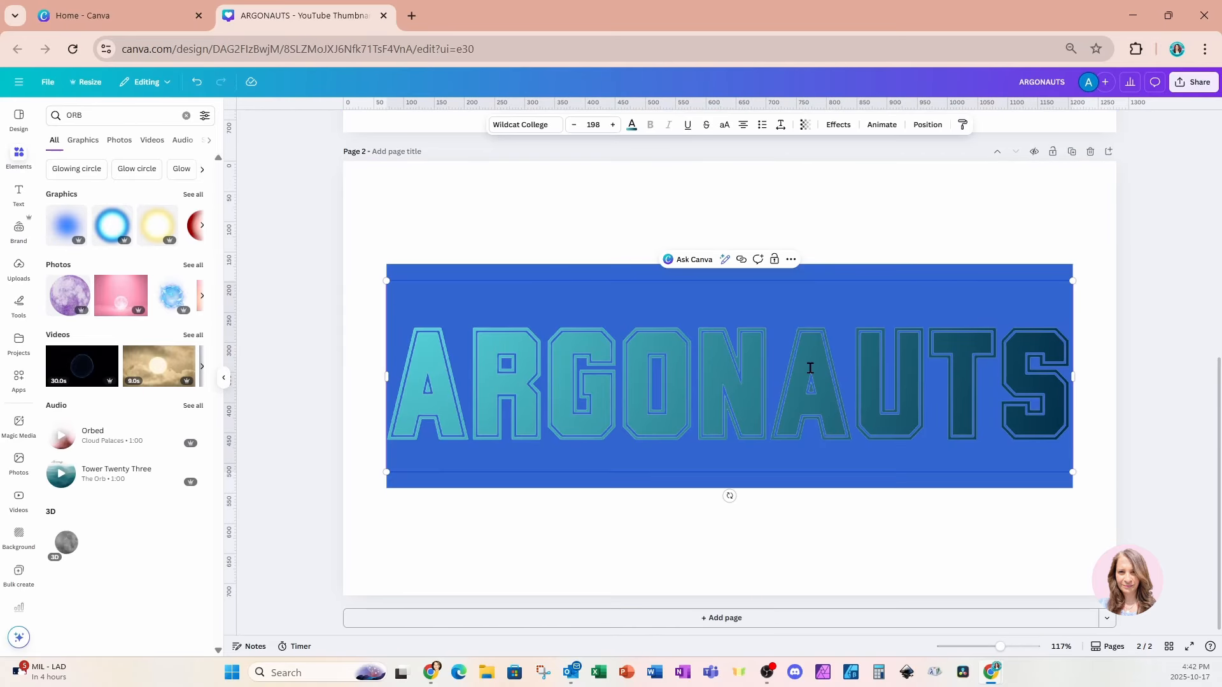
pyautogui.write('ATLANTA')
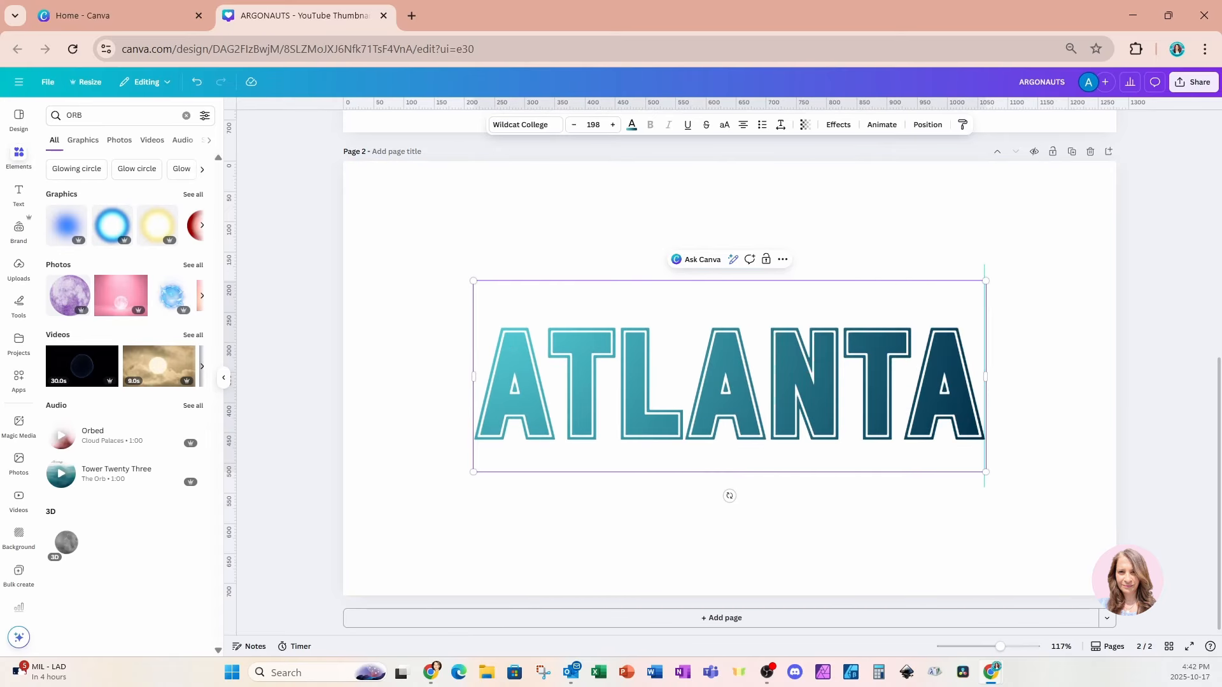
# Step: Search the fonts for FUTURA and apply Futura Black to the ATLANTA text
pyautogui.click(541, 126)
pyautogui.click(115, 155)
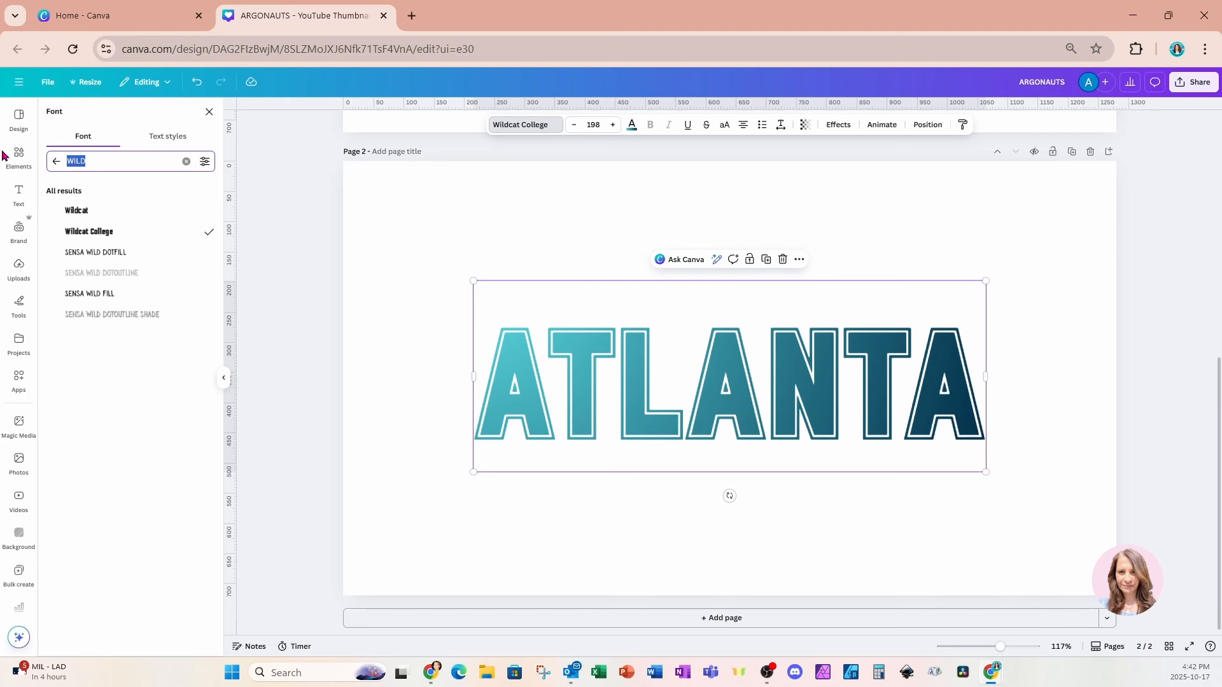
pyautogui.write('FUTRA')
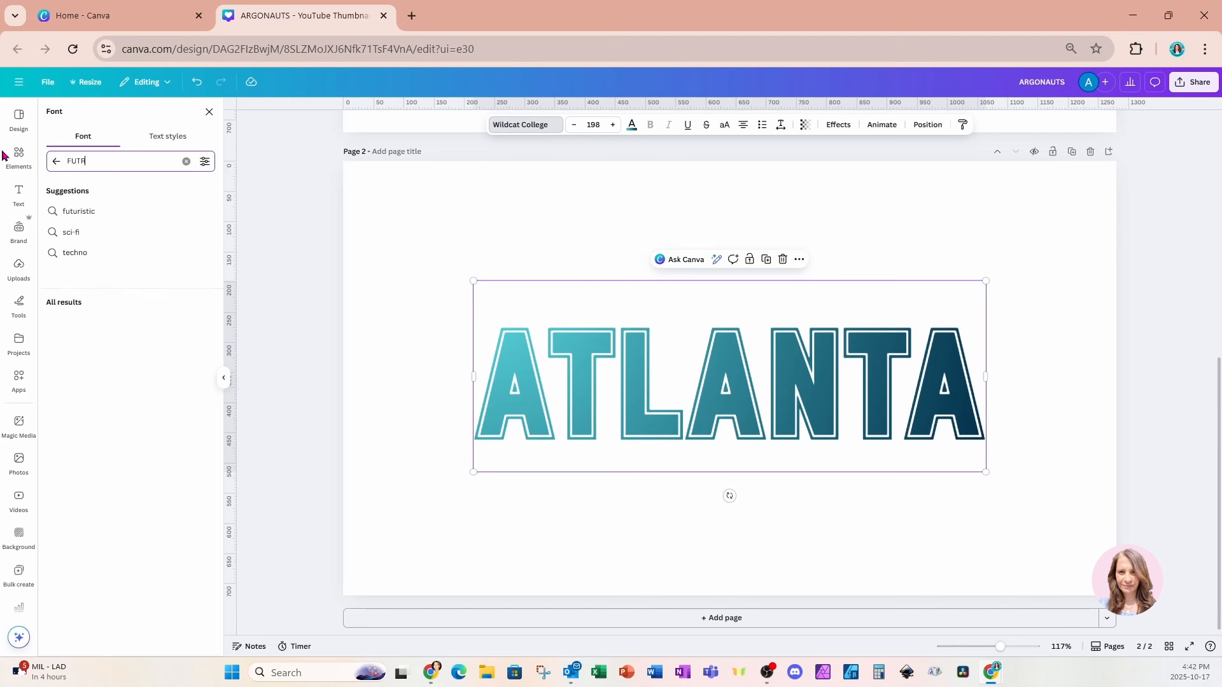
pyautogui.press('BackSpace')
pyautogui.press('BackSpace')
pyautogui.press('BackSpace')
pyautogui.write('TURA')
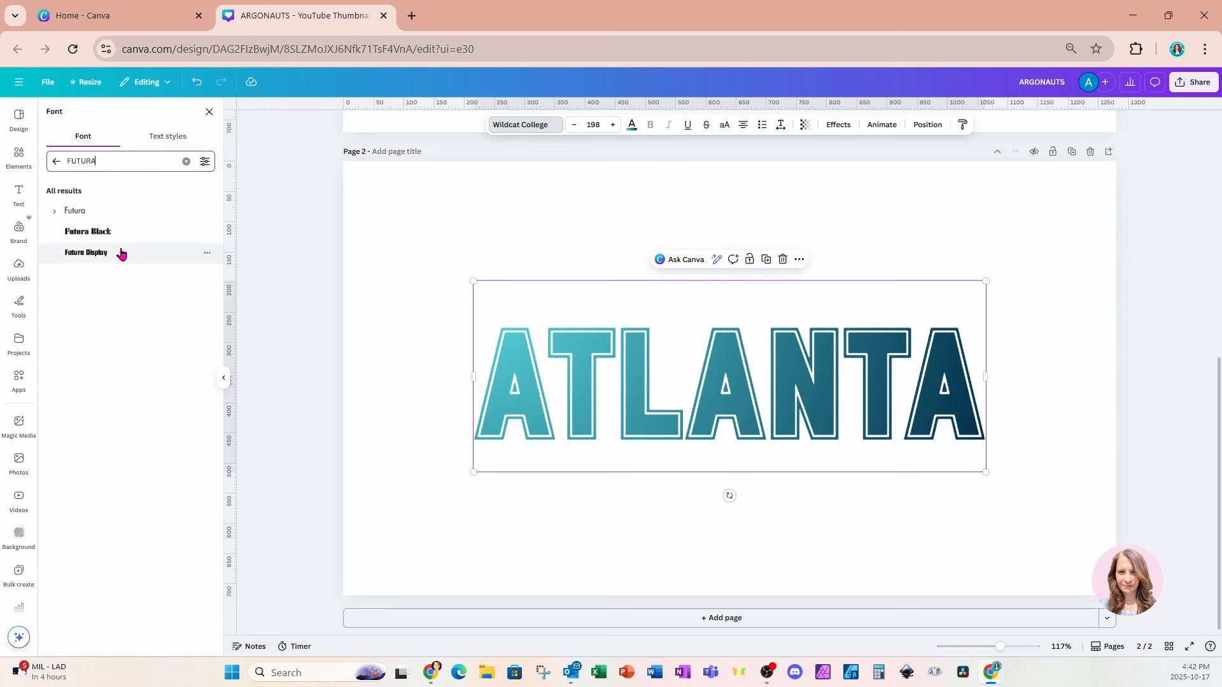
pyautogui.click(109, 233)
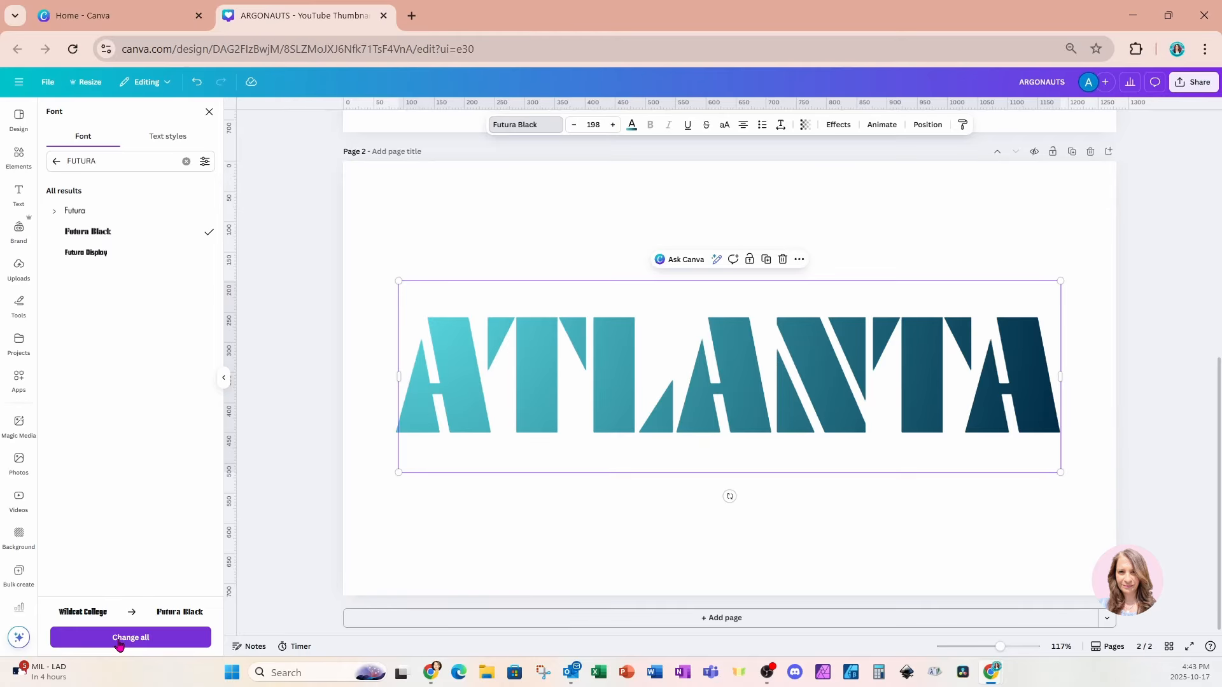
# Step: Apply the default red-to-orange gradient to the ATLANTA text
pyautogui.scroll(4, 475, 510)
pyautogui.scroll(-1, 575, 417)
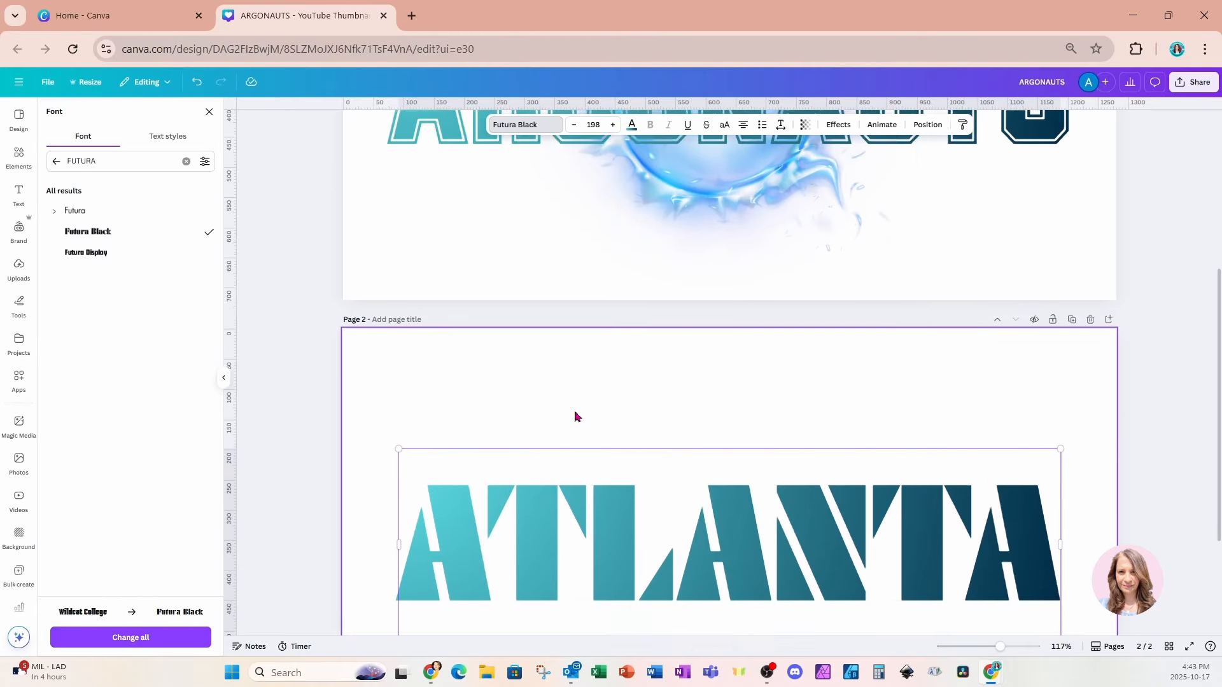
pyautogui.scroll(-1, 575, 417)
pyautogui.scroll(-1, 528, 467)
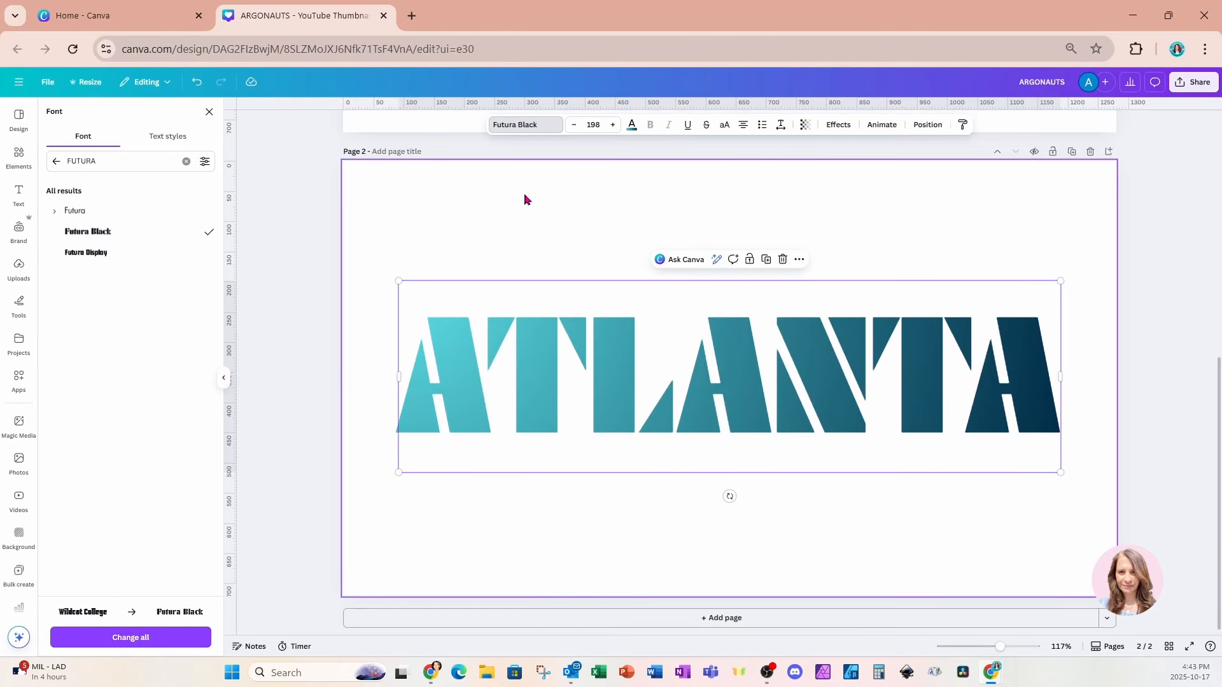
pyautogui.click(632, 127)
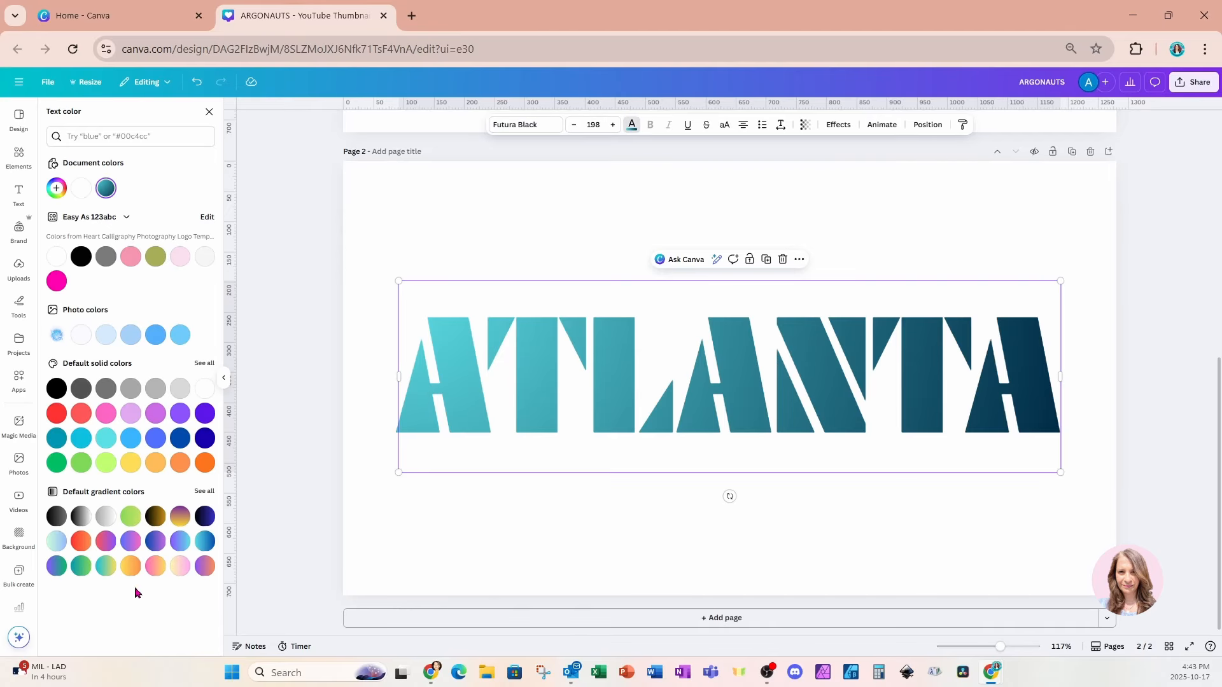
pyautogui.click(81, 542)
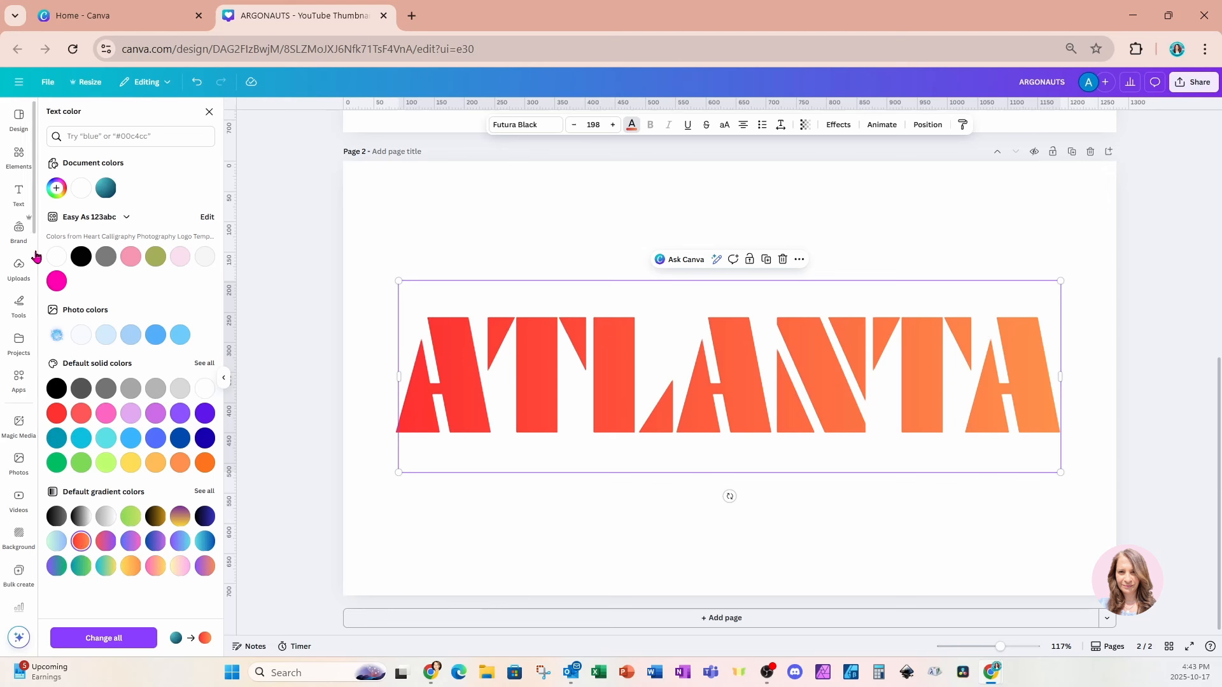
# Step: Customise the ATLANTA gradient by adding black #000000 and deleting the orange stop, leaving only red and black
pyautogui.click(56, 189)
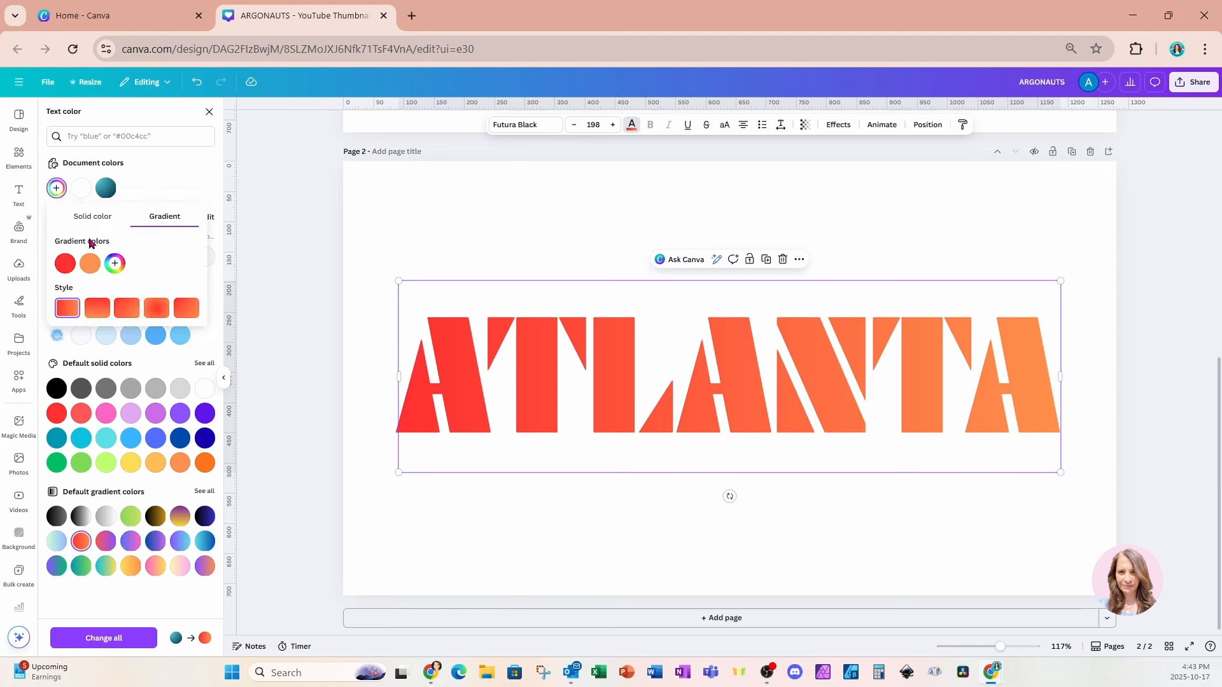
pyautogui.click(115, 263)
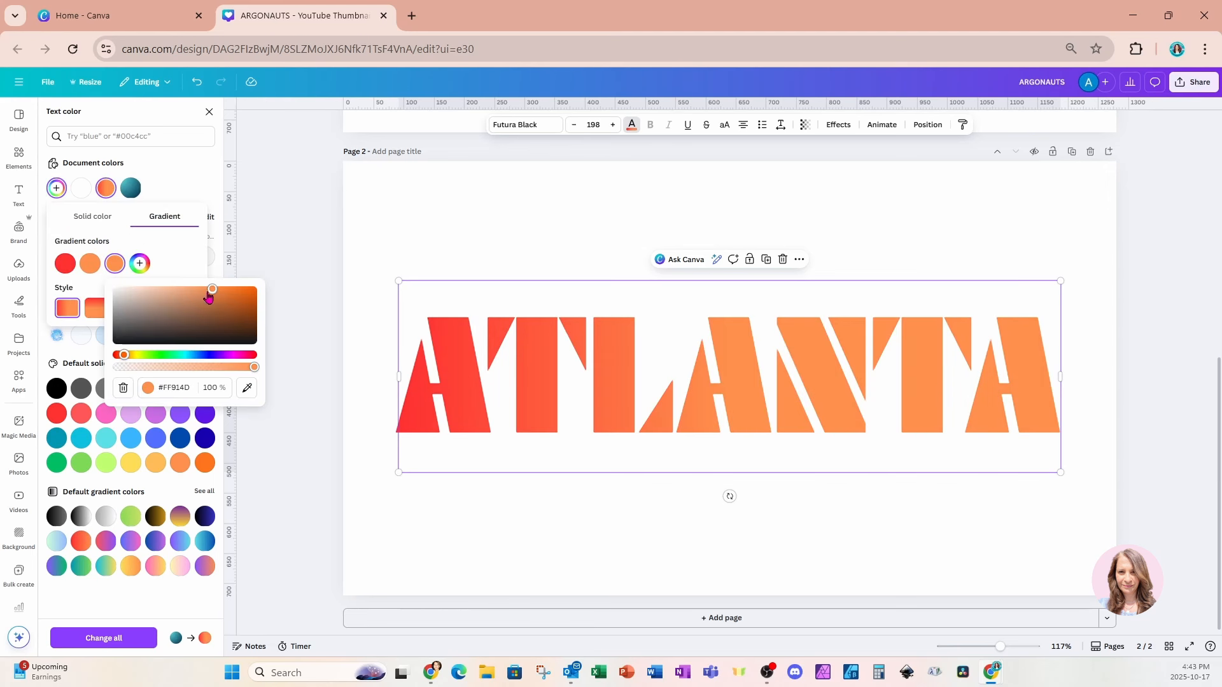
pyautogui.moveTo(213, 293); pyautogui.dragTo(112, 353)
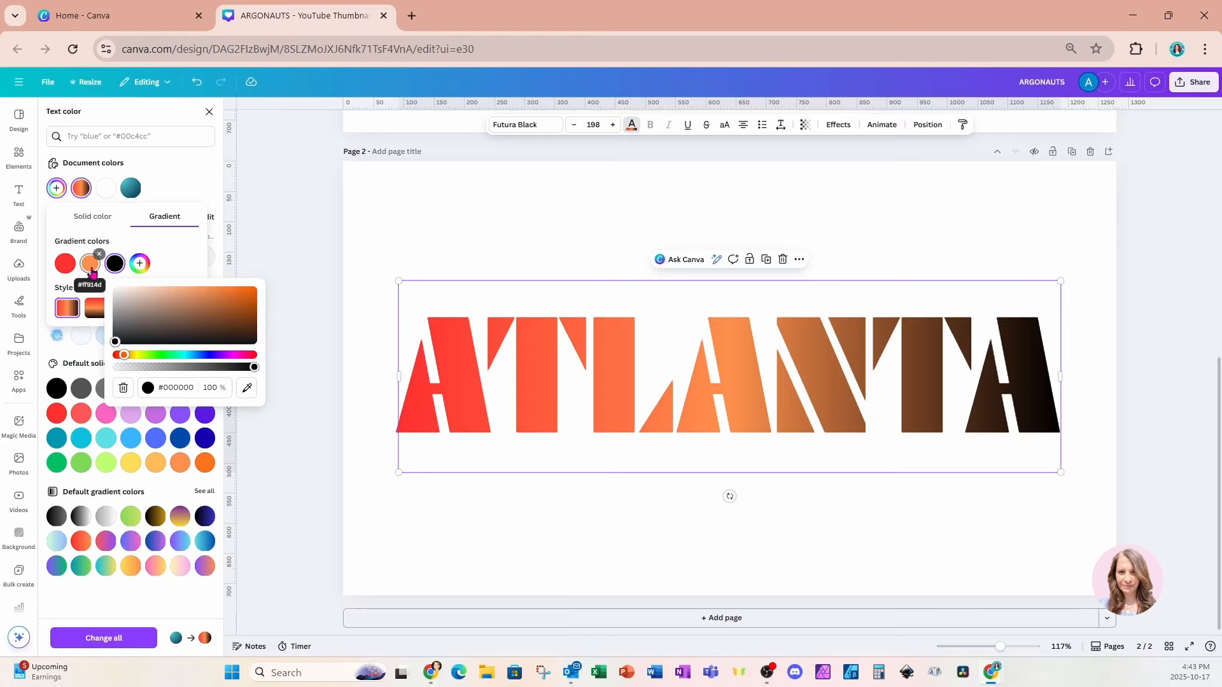
pyautogui.click(91, 270)
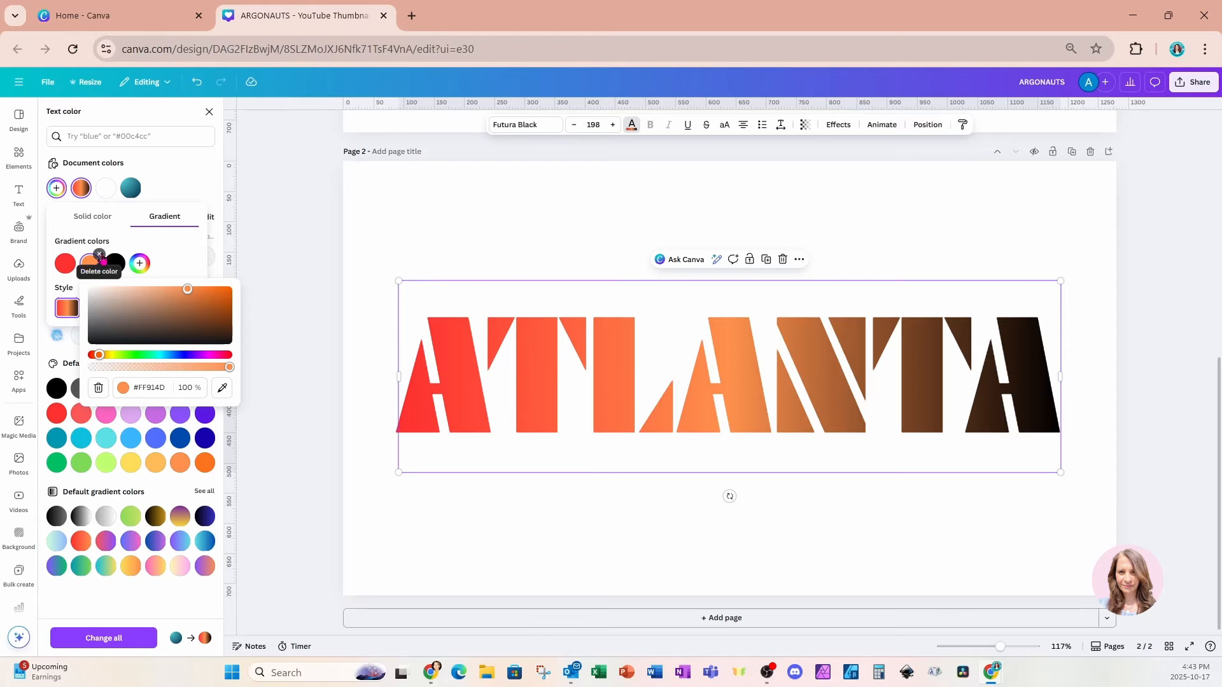
pyautogui.click(98, 254)
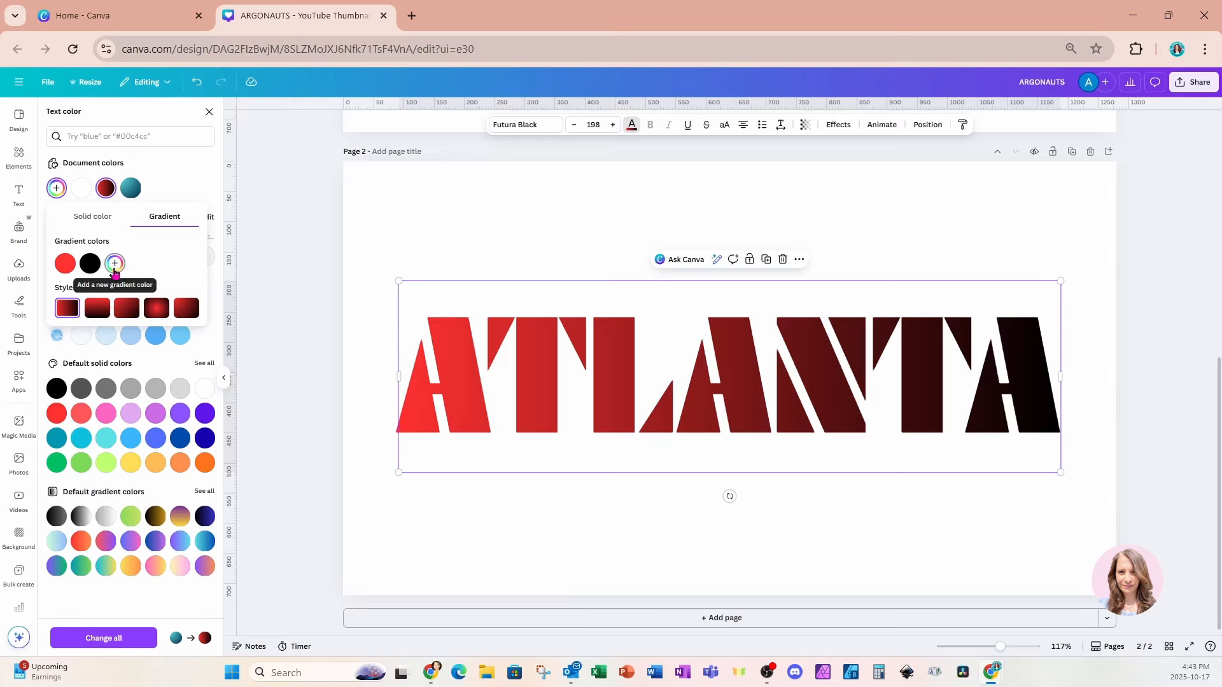
pyautogui.click(115, 267)
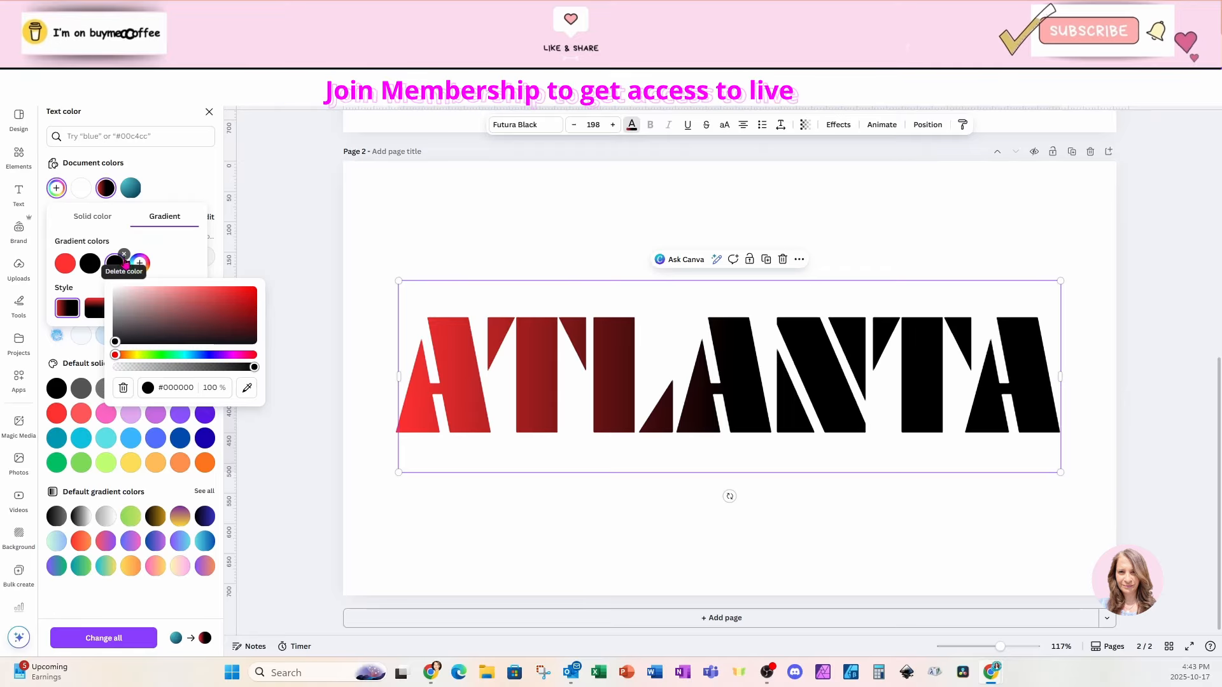
pyautogui.click(124, 258)
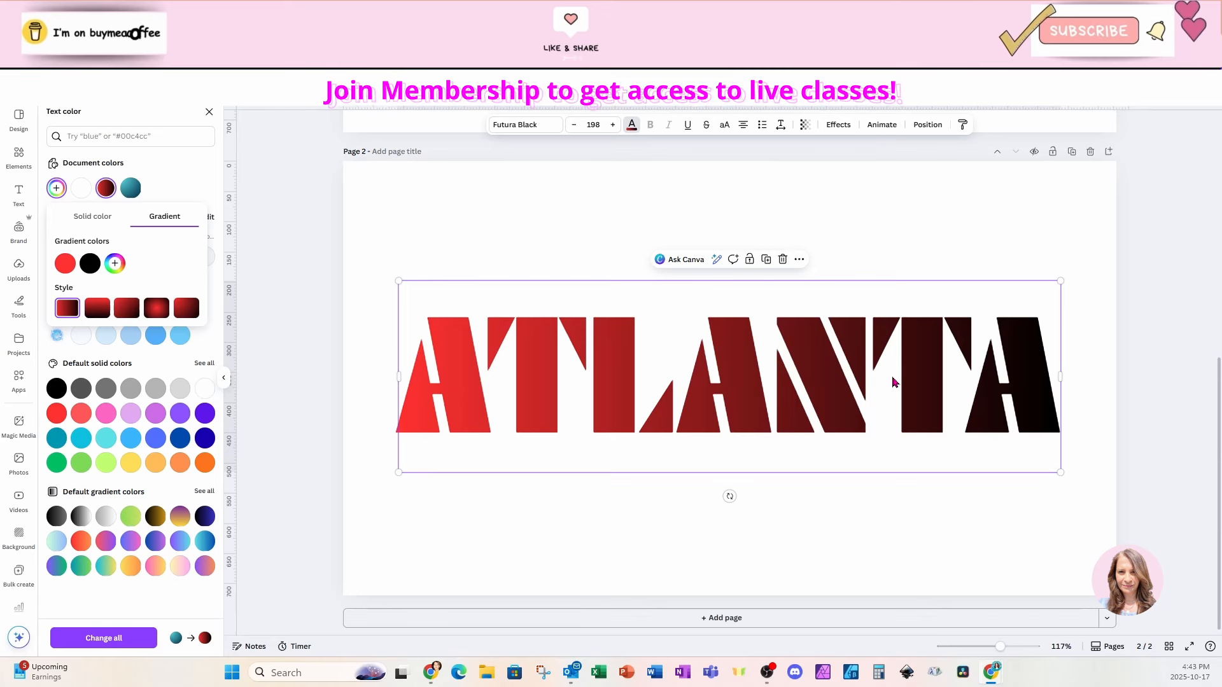
pyautogui.click(524, 224)
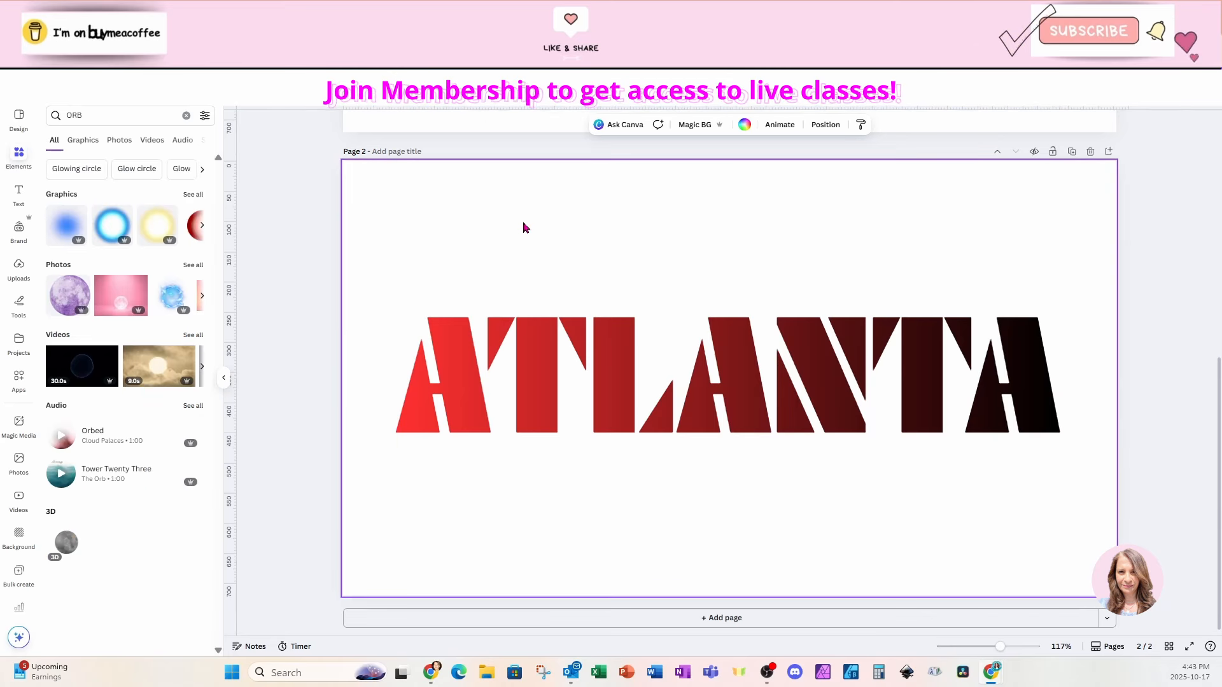
# Step: Search the elements for FALCON and add the black spread-winged falcon graphic to page 2
pyautogui.click(57, 116)
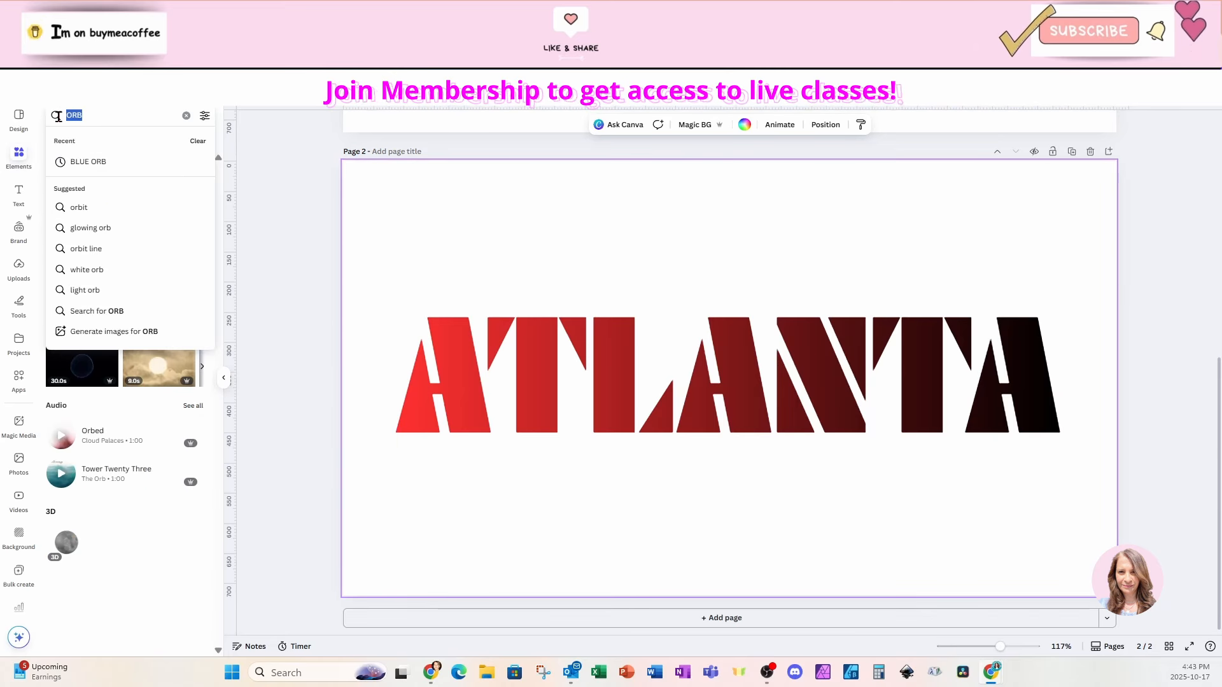
pyautogui.write('FA')
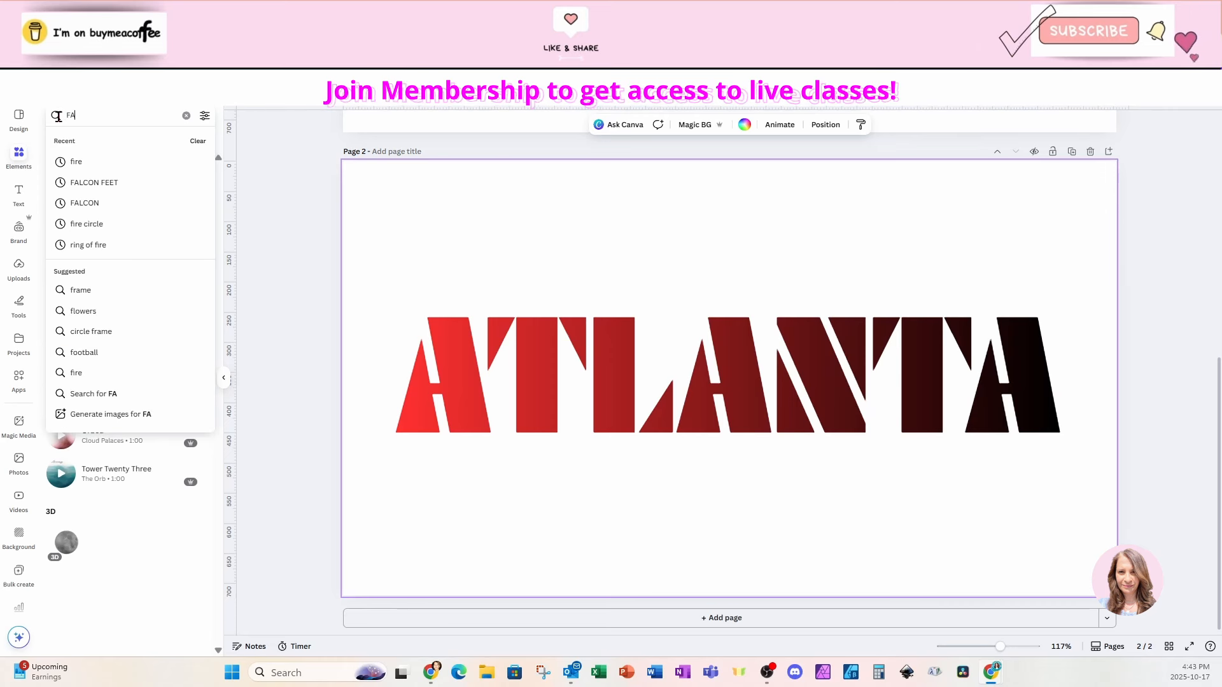
pyautogui.write('LCON')
pyautogui.press('Return')
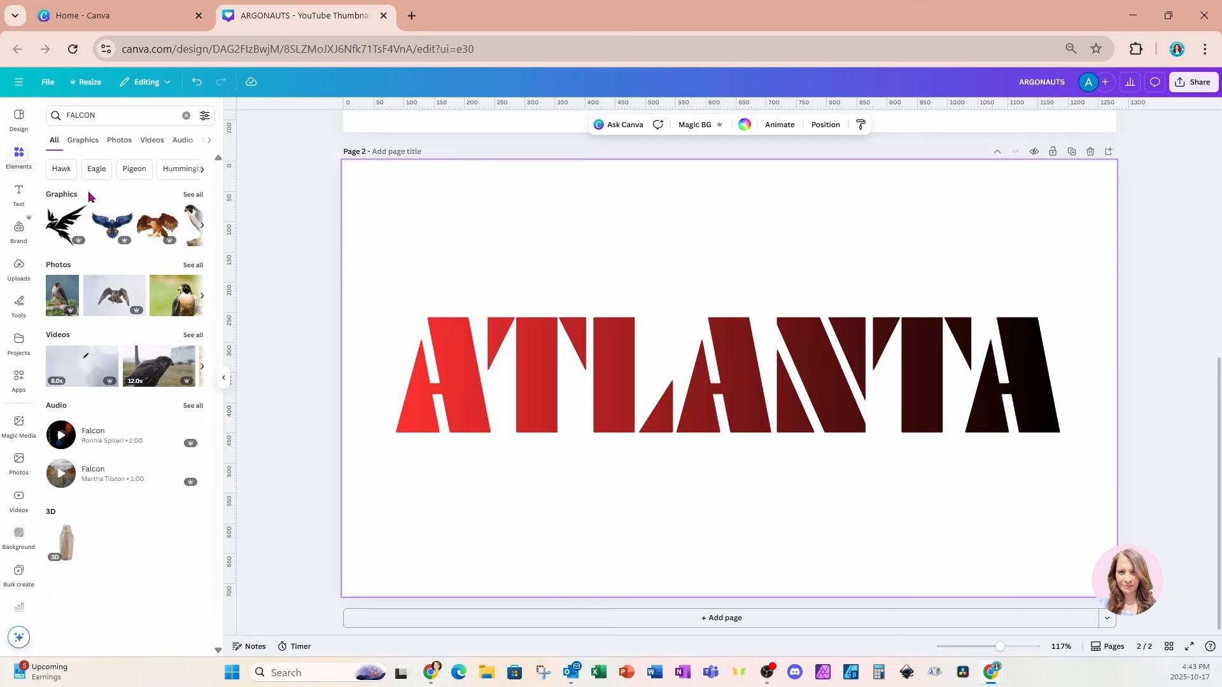
pyautogui.click(191, 194)
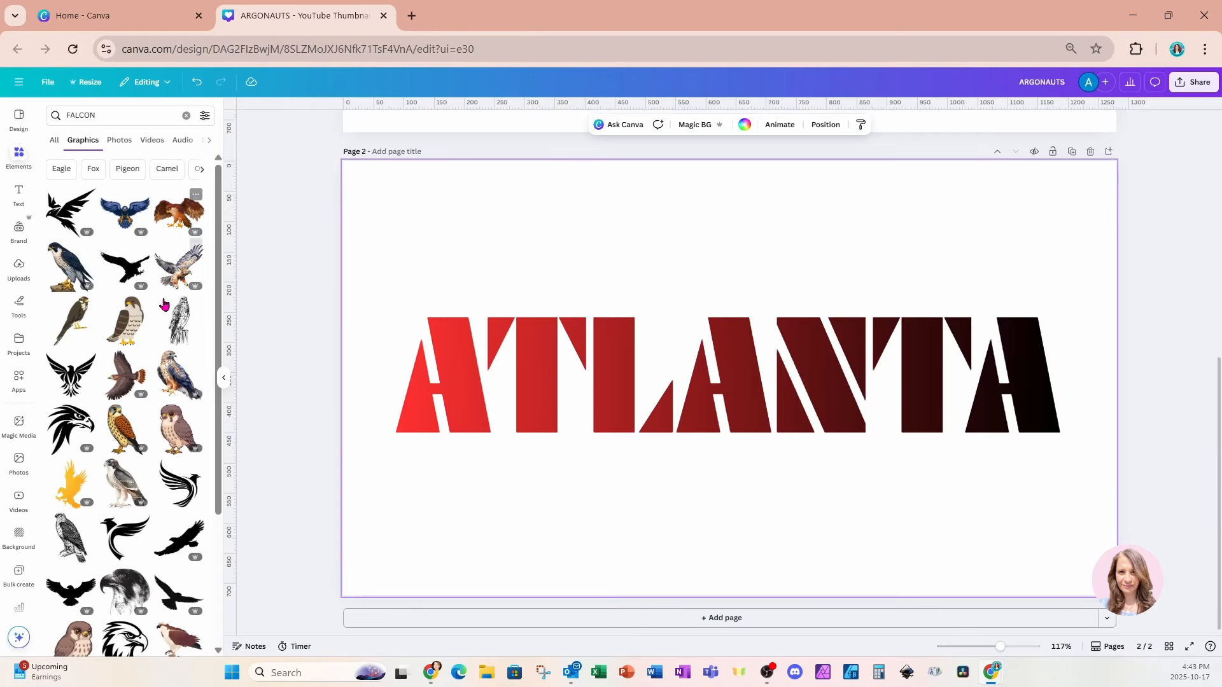
pyautogui.click(78, 382)
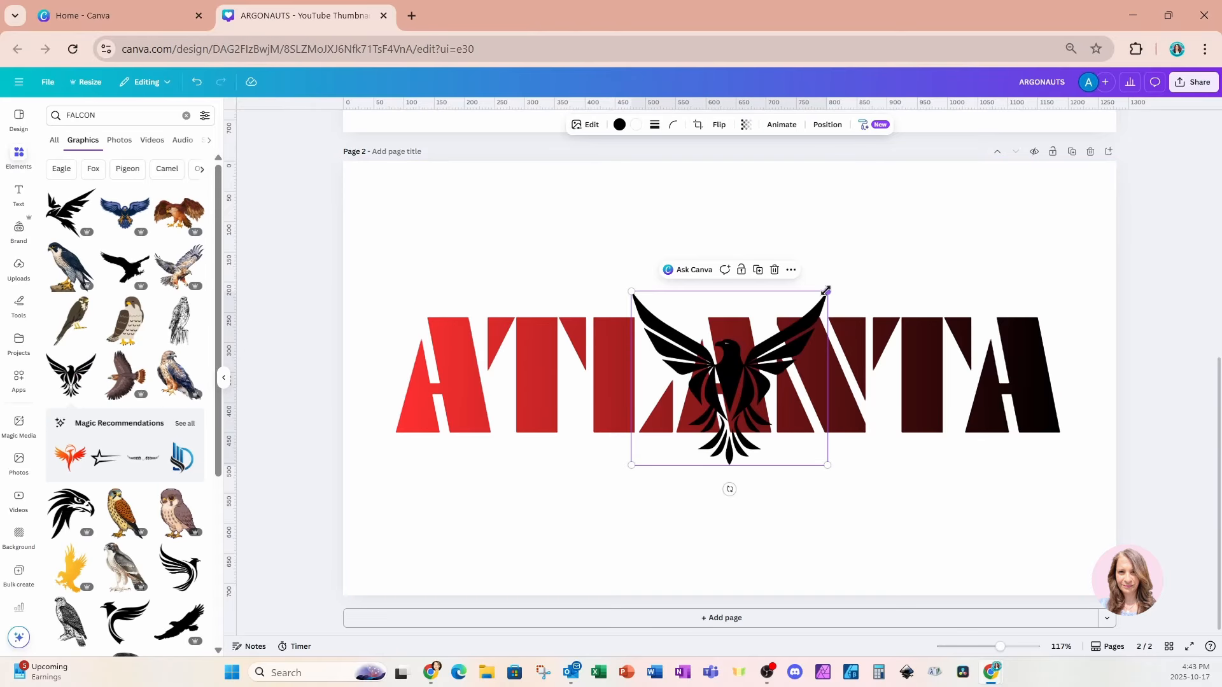
# Step: Enlarge the falcon over the middle of the ATLANTA text and move its layer behind the text
pyautogui.moveTo(826, 291); pyautogui.dragTo(976, 218)
pyautogui.moveTo(899, 262); pyautogui.dragTo(811, 305)
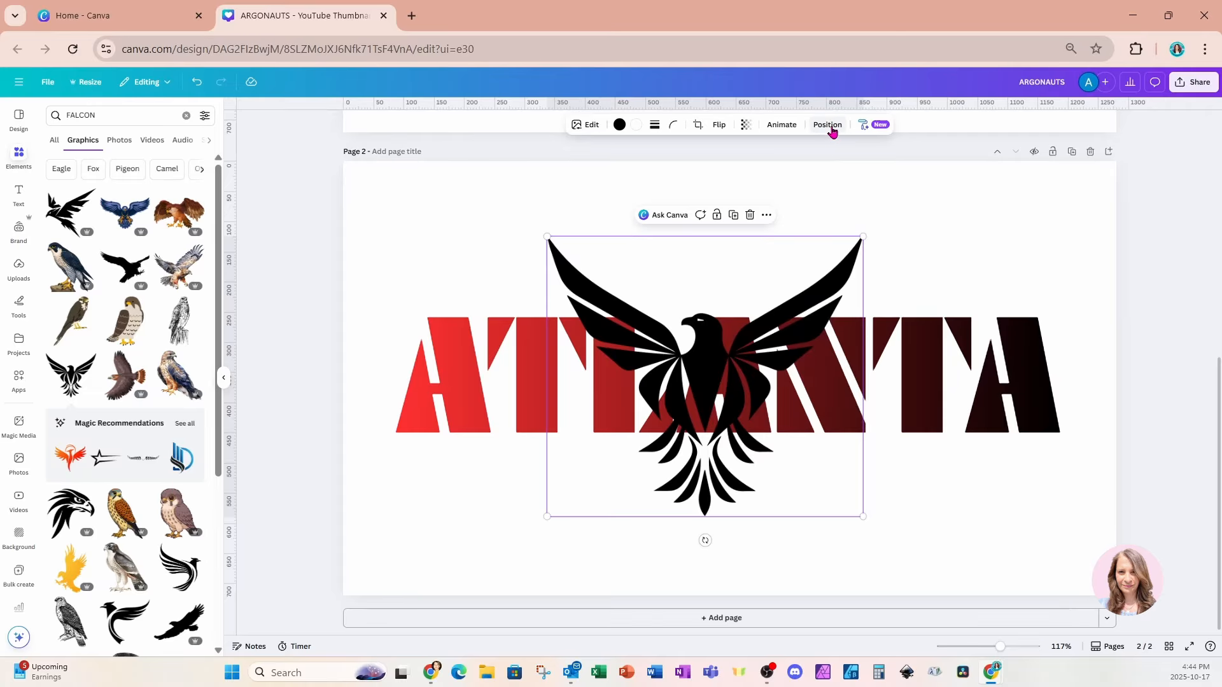
pyautogui.click(827, 125)
pyautogui.click(189, 148)
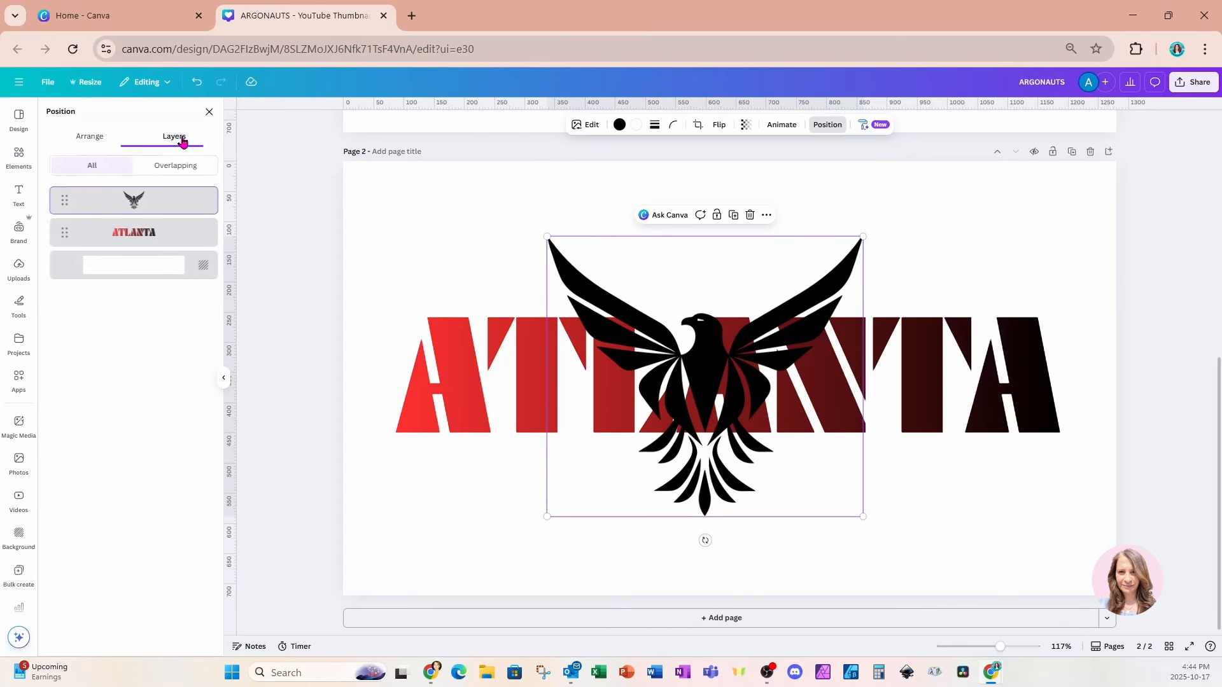
pyautogui.moveTo(180, 208); pyautogui.dragTo(175, 250)
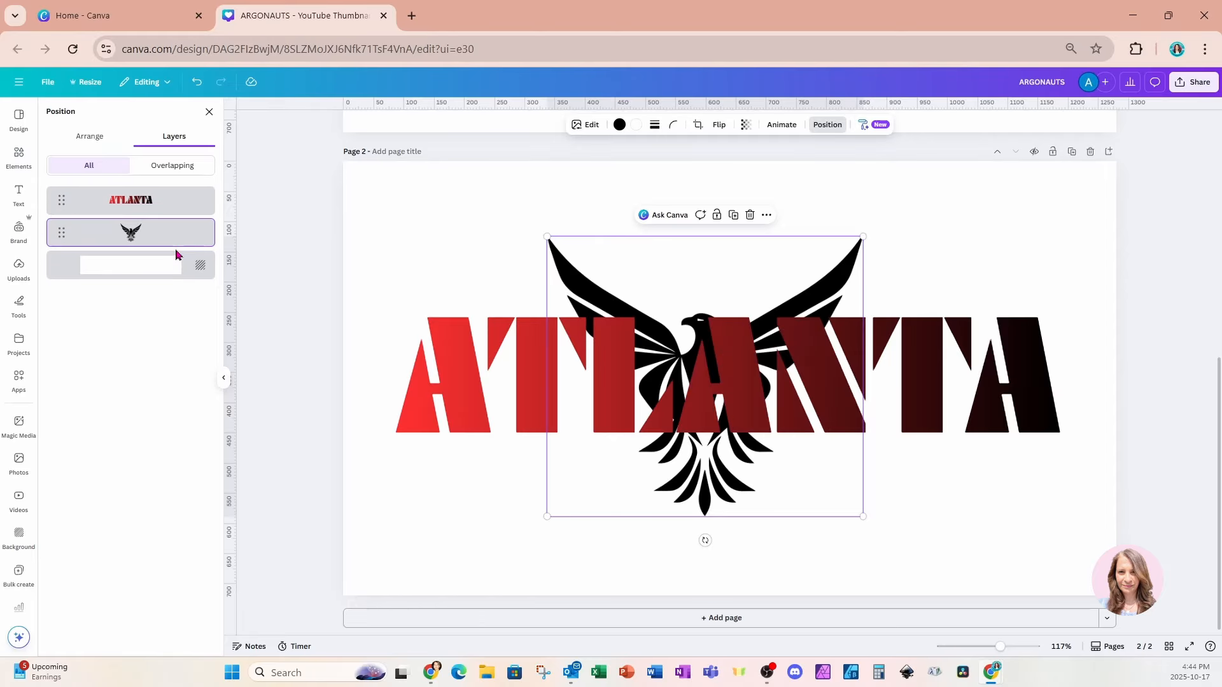
# Step: Duplicate the falcon, align the copy over the original in front of the text, and set its transparency to 38
pyautogui.click(733, 214)
pyautogui.moveTo(766, 347); pyautogui.dragTo(754, 335)
pyautogui.click(746, 124)
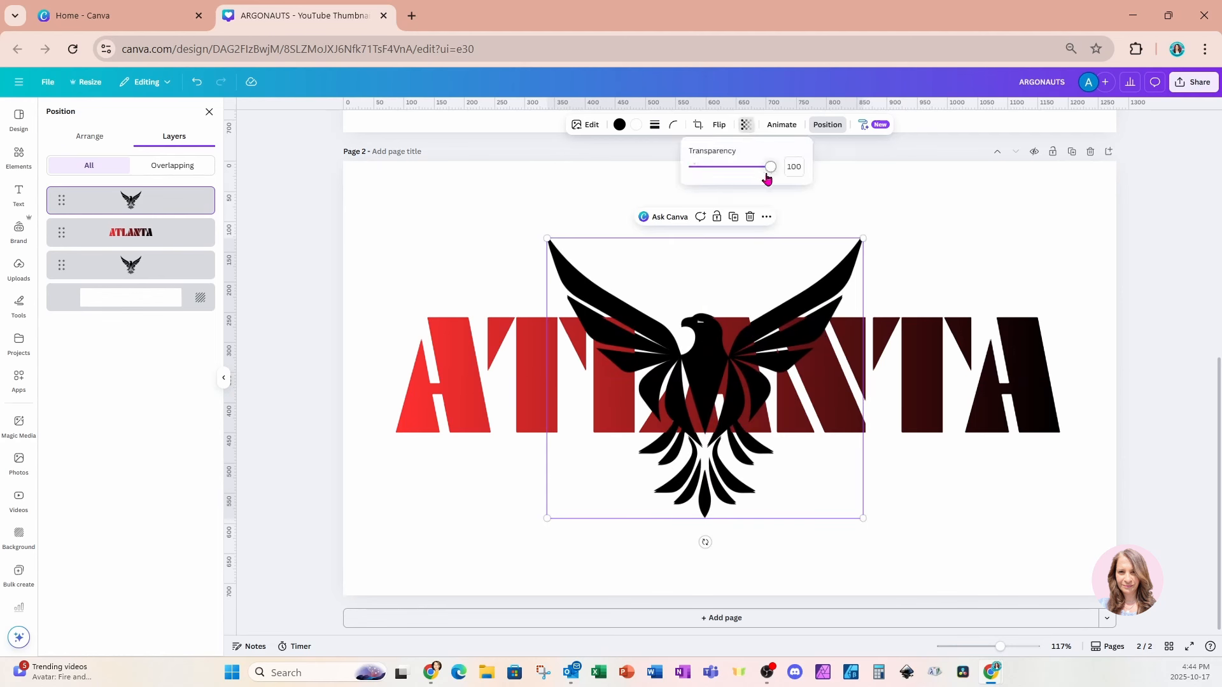
pyautogui.moveTo(770, 177); pyautogui.dragTo(737, 177)
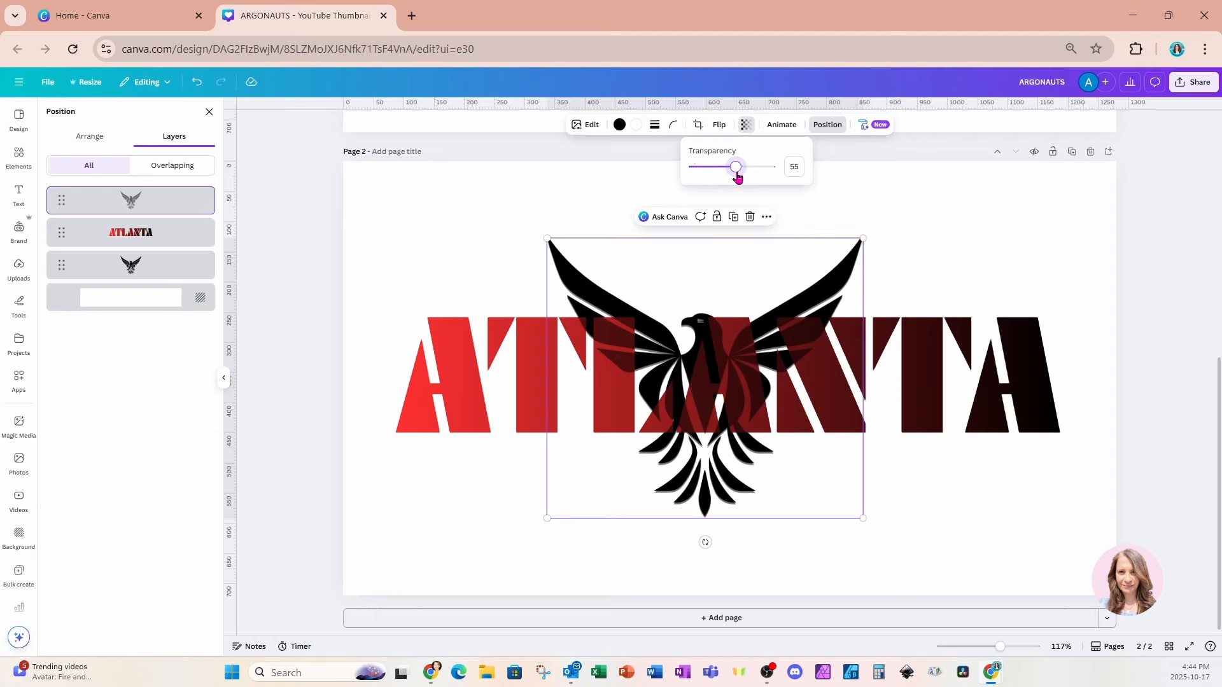
pyautogui.moveTo(737, 178); pyautogui.dragTo(724, 177)
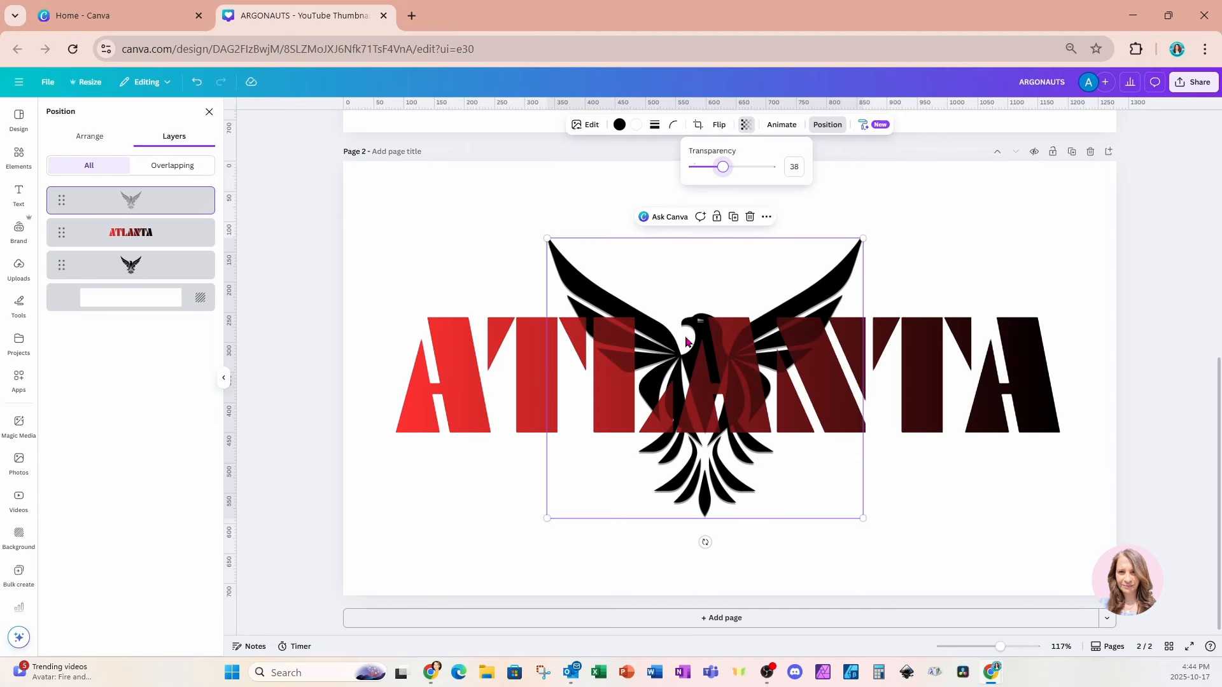
pyautogui.click(1032, 222)
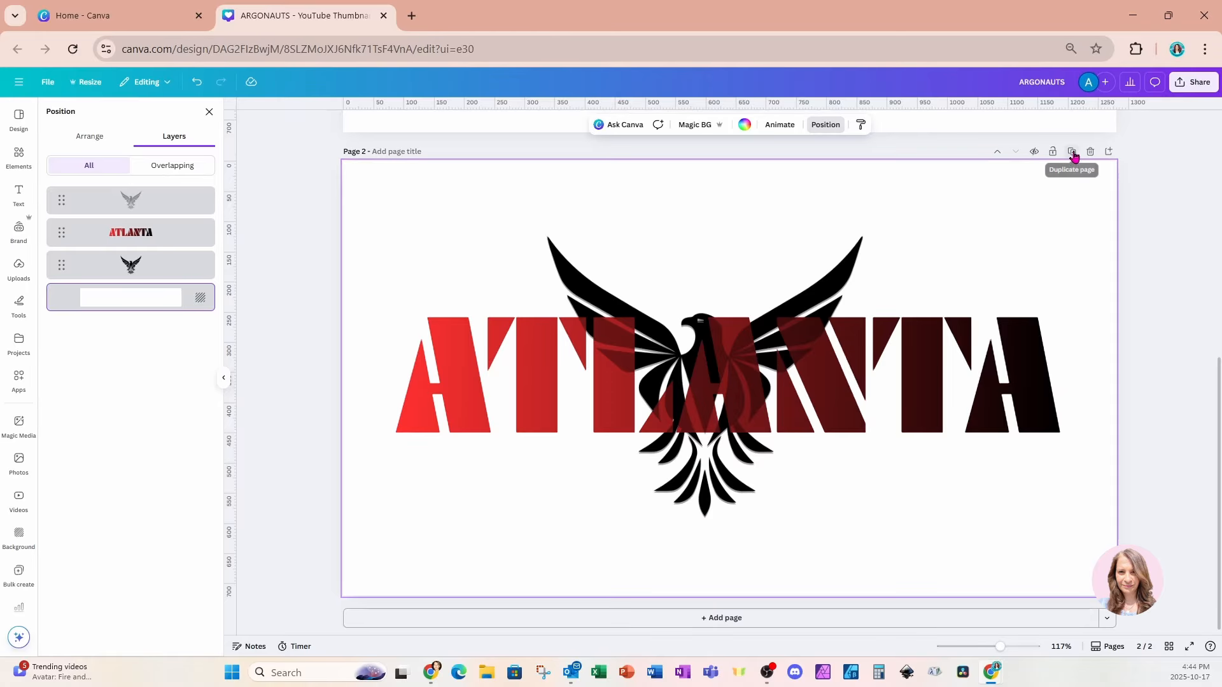
# Step: Duplicate page 2 and delete both falcon graphics from the copy
pyautogui.click(1074, 154)
pyautogui.click(847, 273)
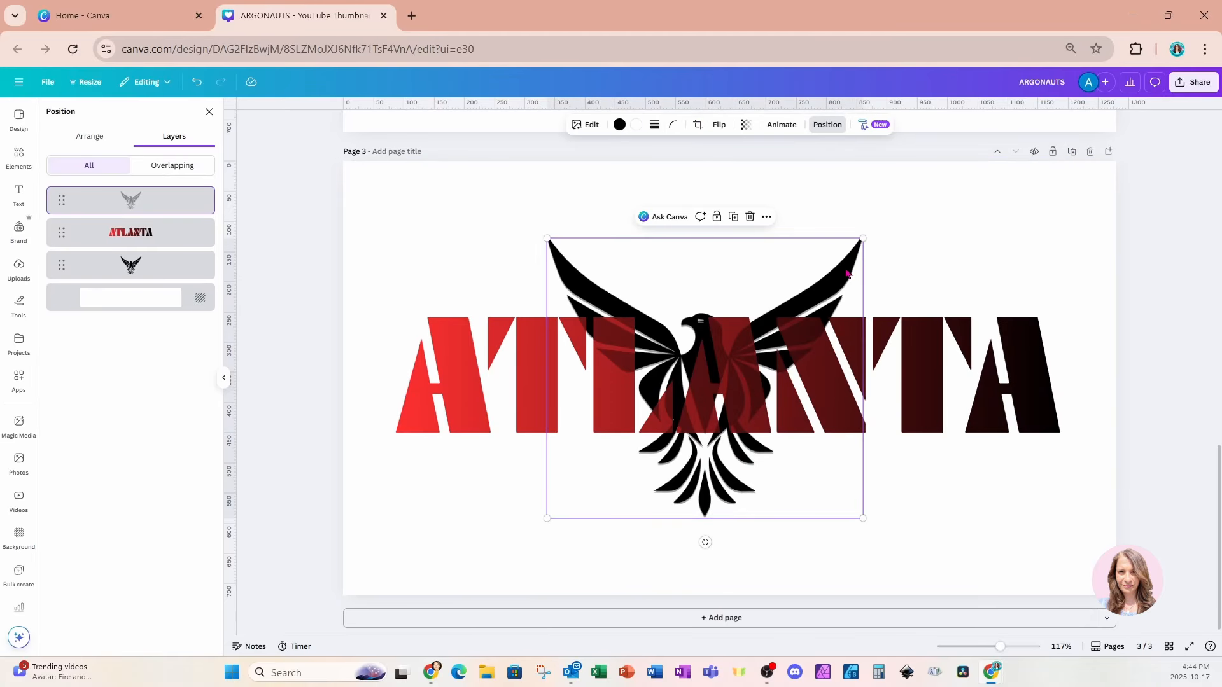
pyautogui.press('Delete')
pyautogui.click(847, 274)
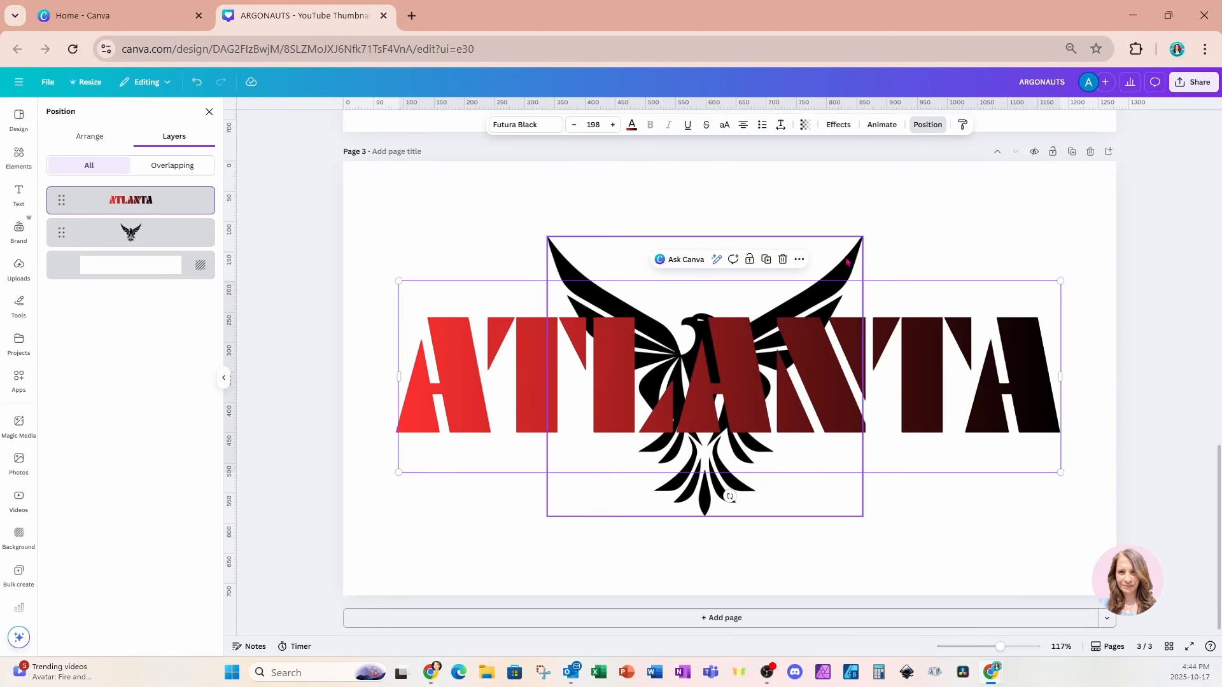
pyautogui.press('Delete')
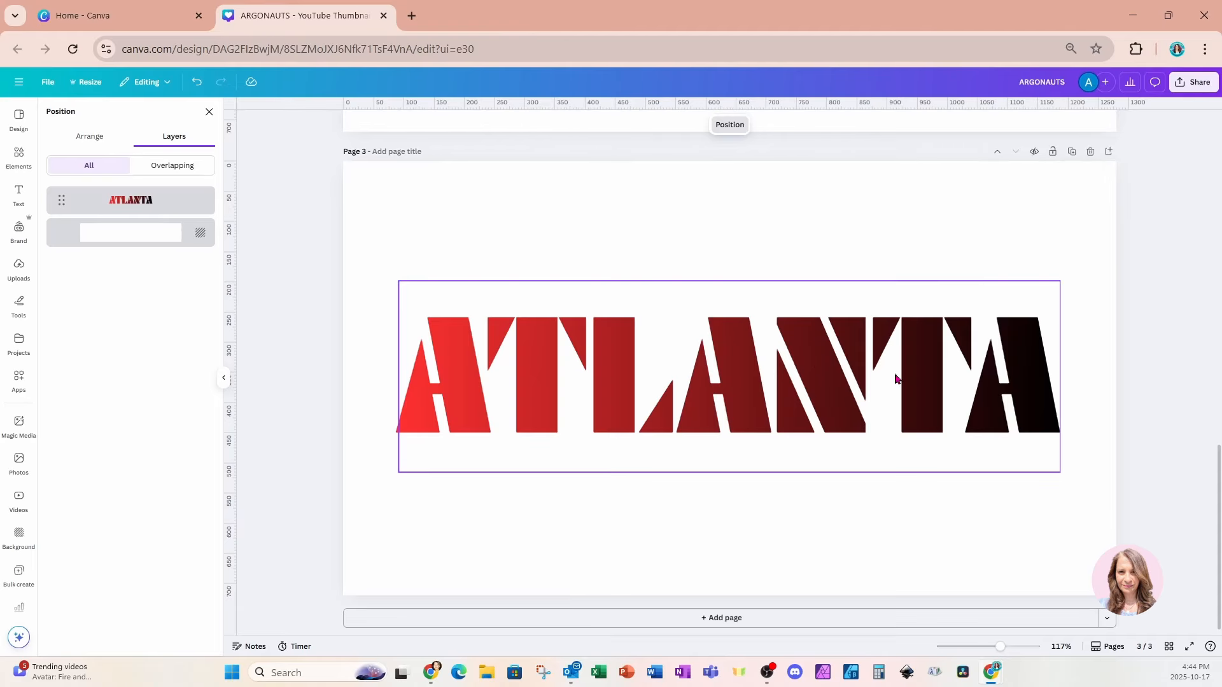
# Step: Search the fonts for TREND and change the ATLANTA text on page 3 to Trend Sans Four
pyautogui.click(891, 418)
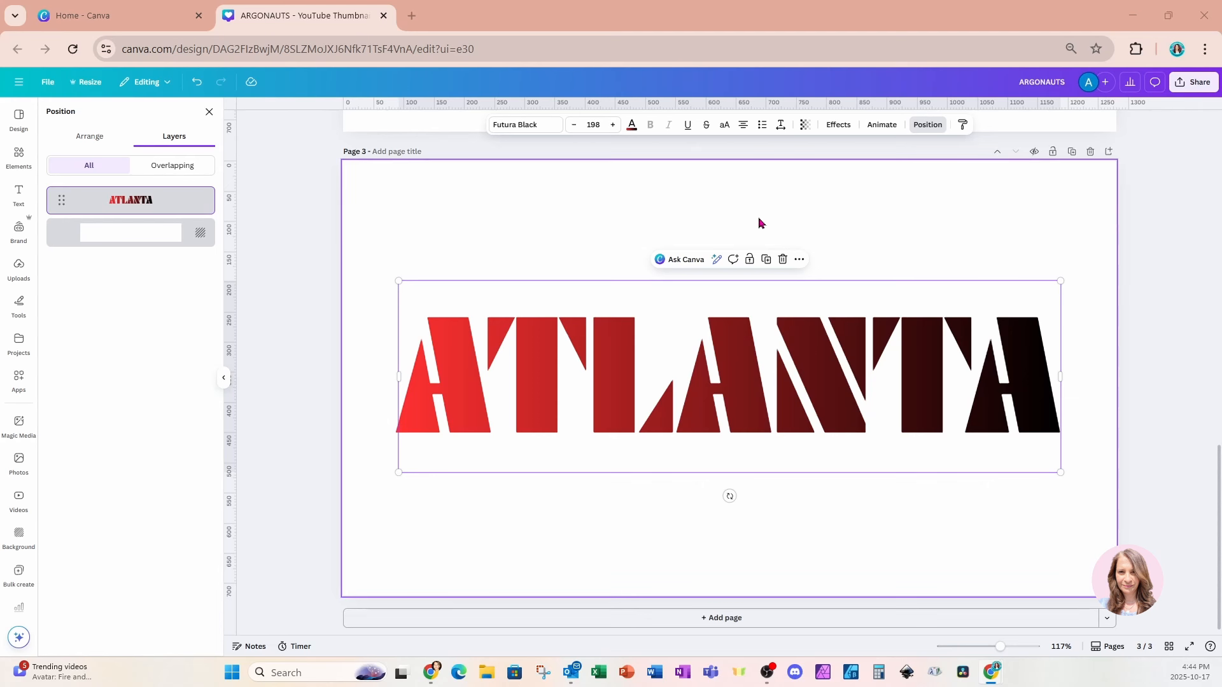
pyautogui.click(513, 127)
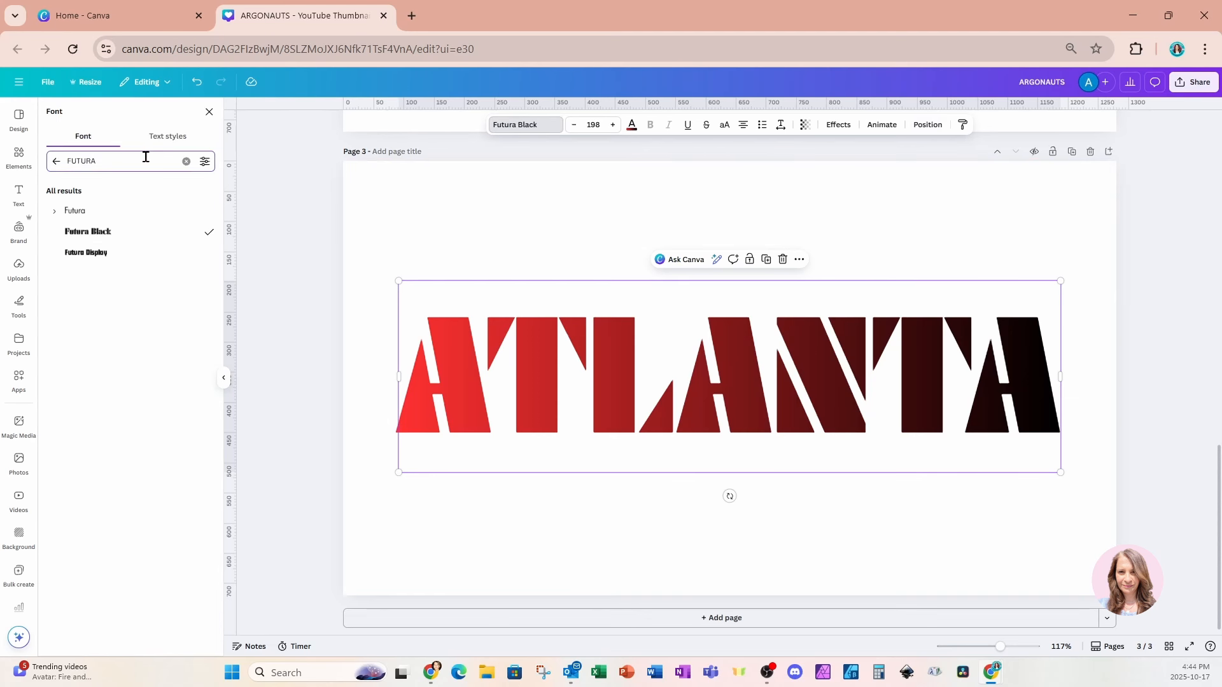
pyautogui.press('BackSpace')
pyautogui.press('BackSpace')
pyautogui.press('BackSpace')
pyautogui.press('BackSpace')
pyautogui.write('TR')
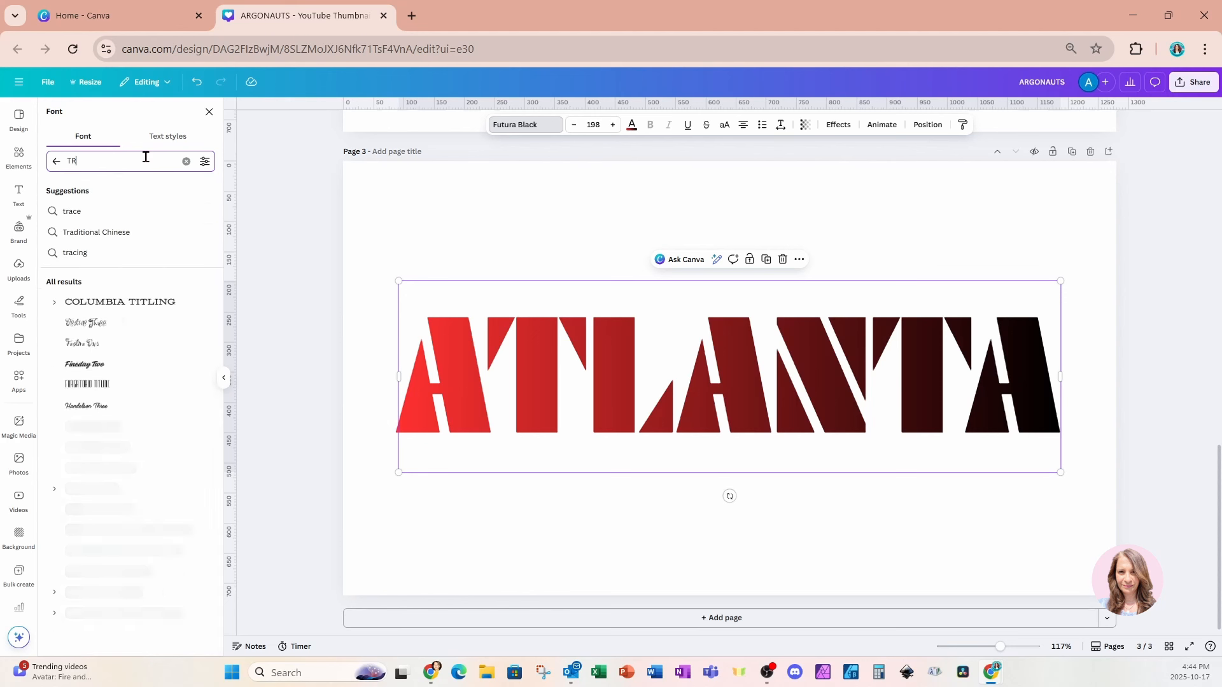
pyautogui.write('END')
pyautogui.press('Return')
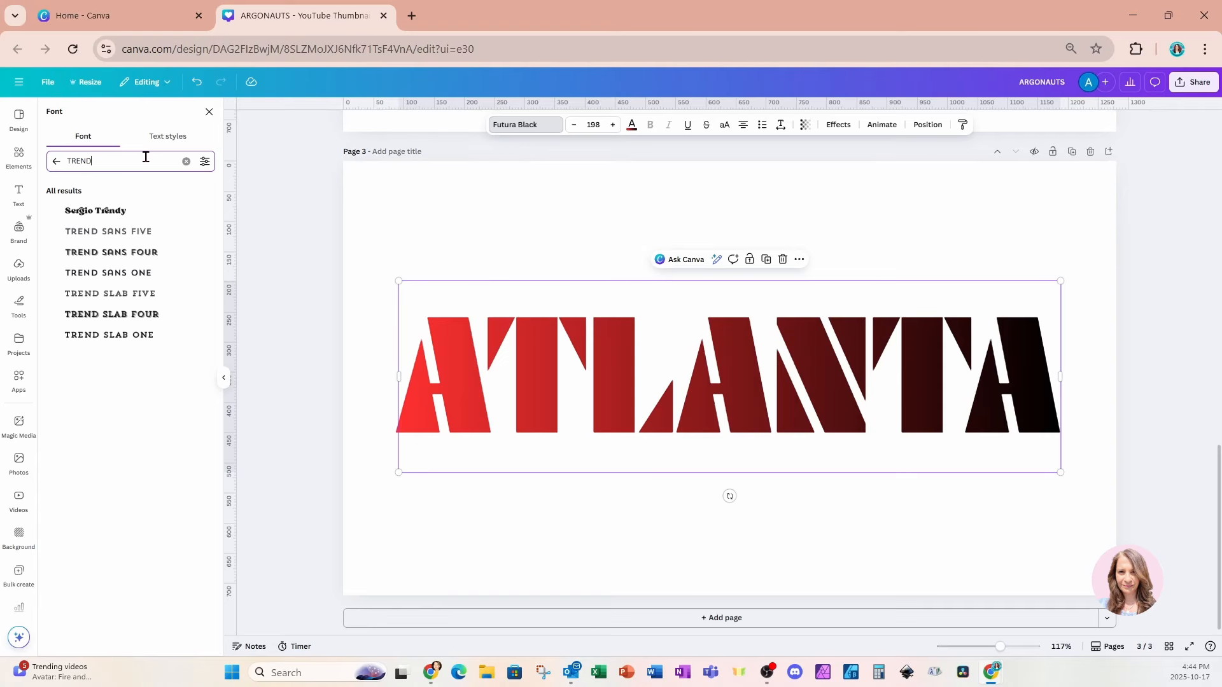
pyautogui.click(153, 253)
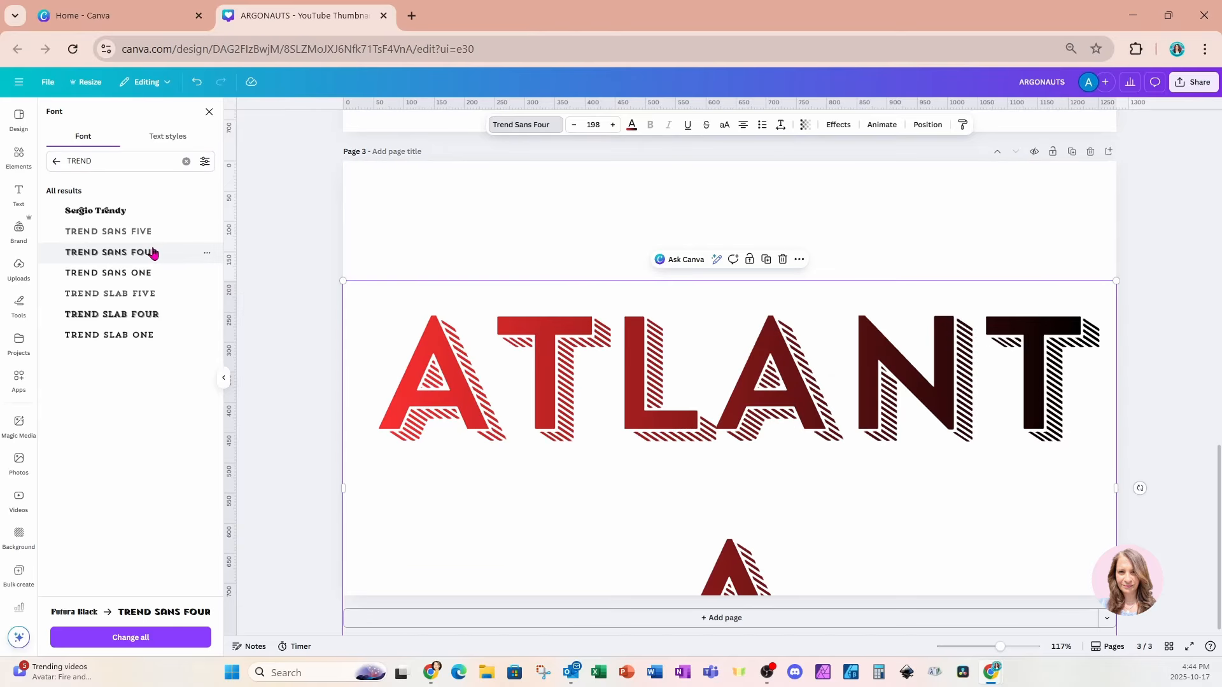
# Step: Reduce the ATLANTA text's font size to 163 so the word fits on a single line
pyautogui.click(572, 127)
pyautogui.click(572, 127)
pyautogui.click(572, 128)
pyautogui.click(572, 127)
pyautogui.click(573, 127)
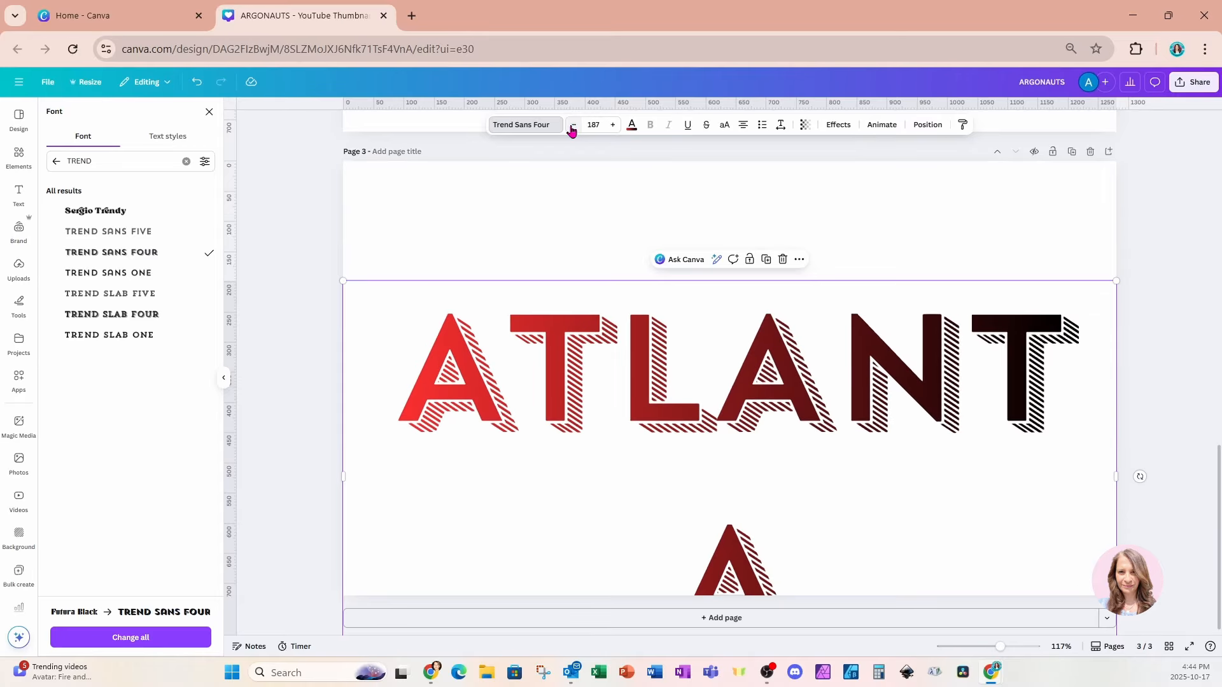
pyautogui.click(572, 127)
pyautogui.click(572, 128)
pyautogui.click(572, 128)
pyautogui.click(572, 127)
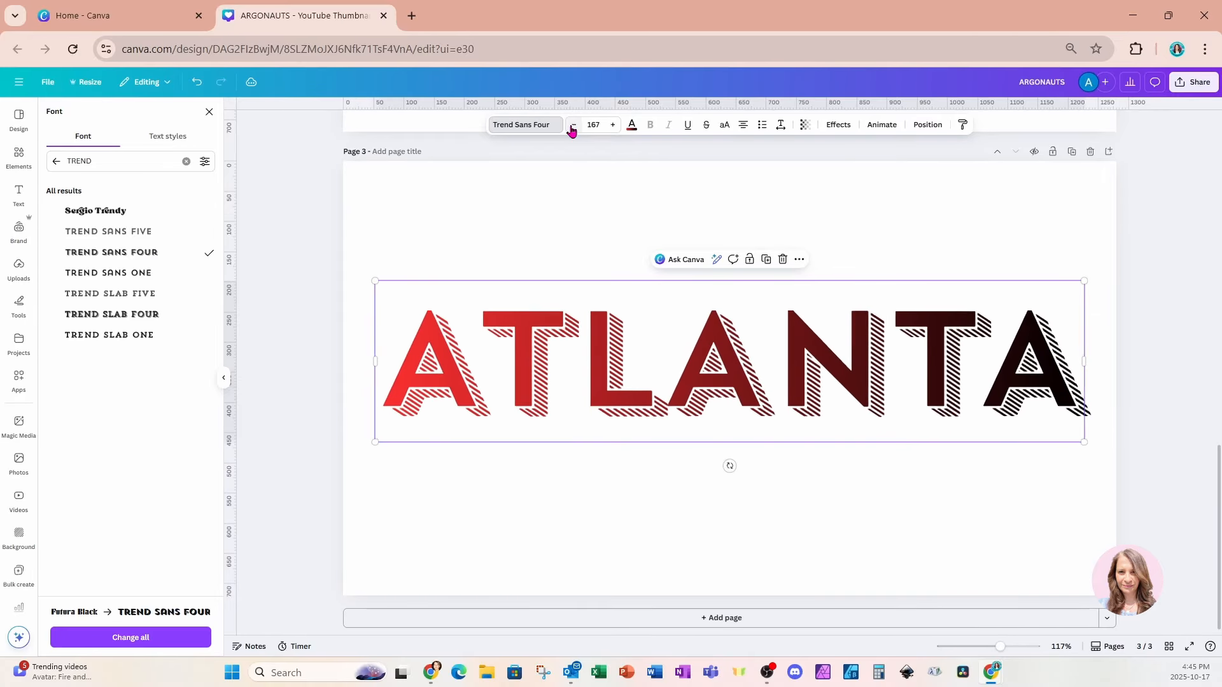
pyautogui.click(572, 128)
# Step: Replace the word ATLANTA on page 3 with PITTSBURGH
pyautogui.doubleClick(733, 366)
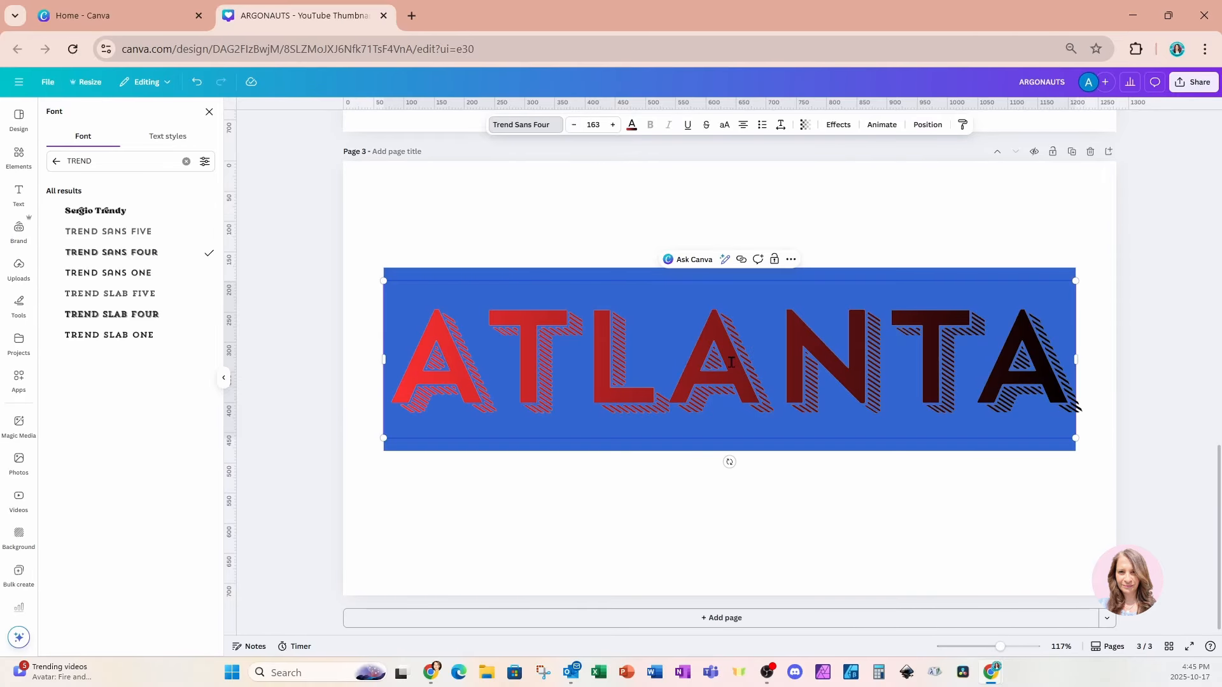
pyautogui.write('PIT')
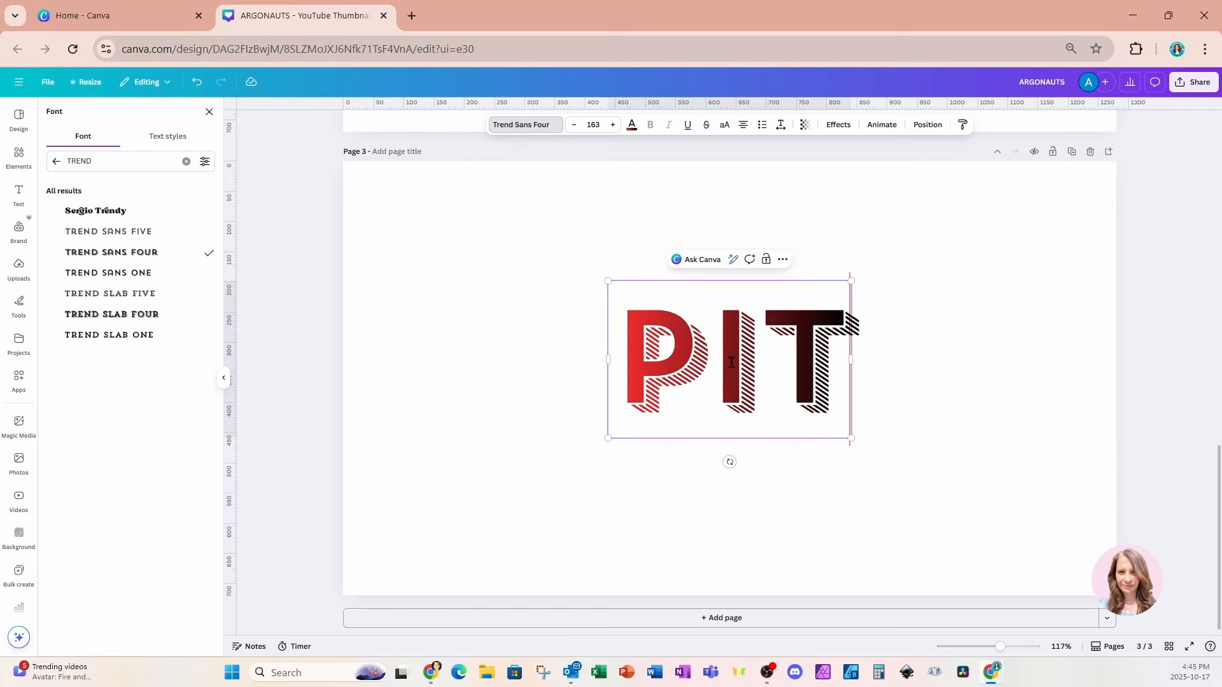
pyautogui.write('TSBURCH')
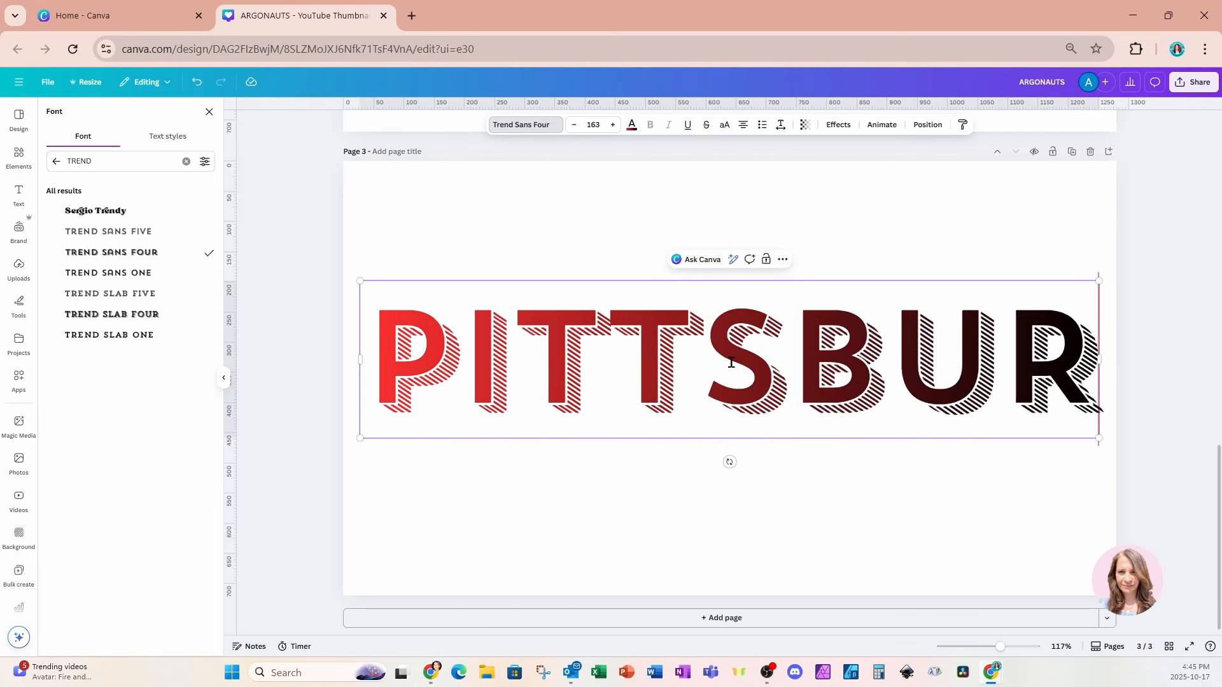
pyautogui.press('BackSpace')
pyautogui.press('BackSpace')
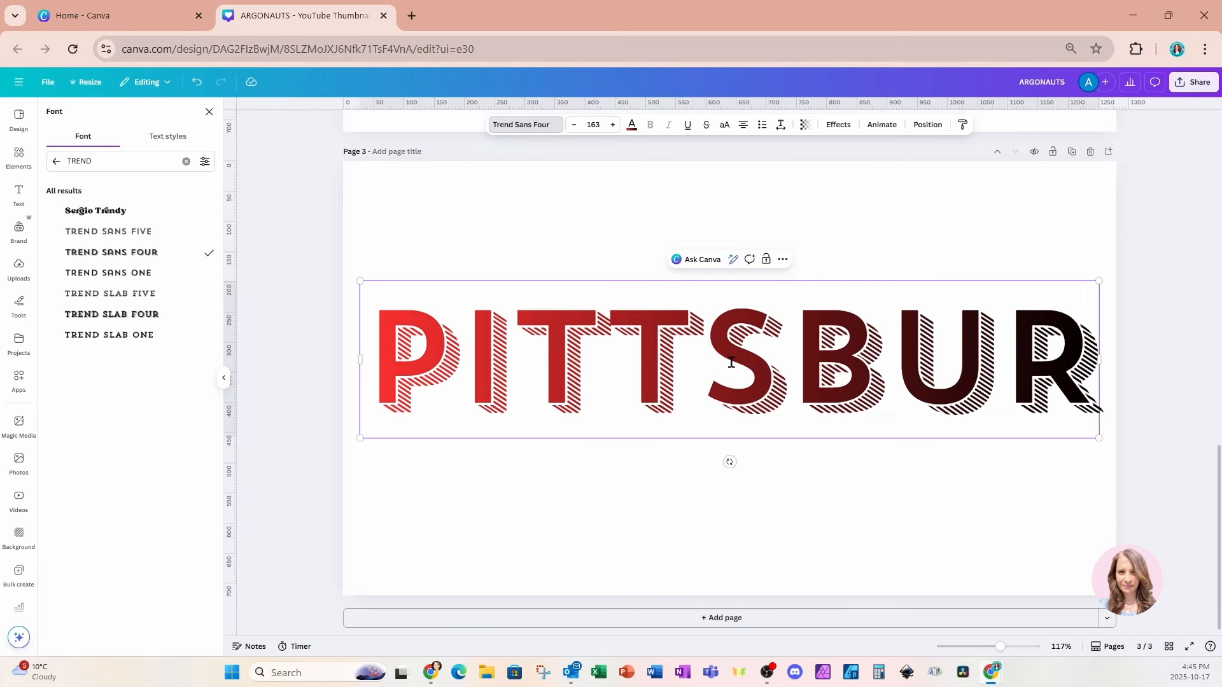
pyautogui.write('GH')
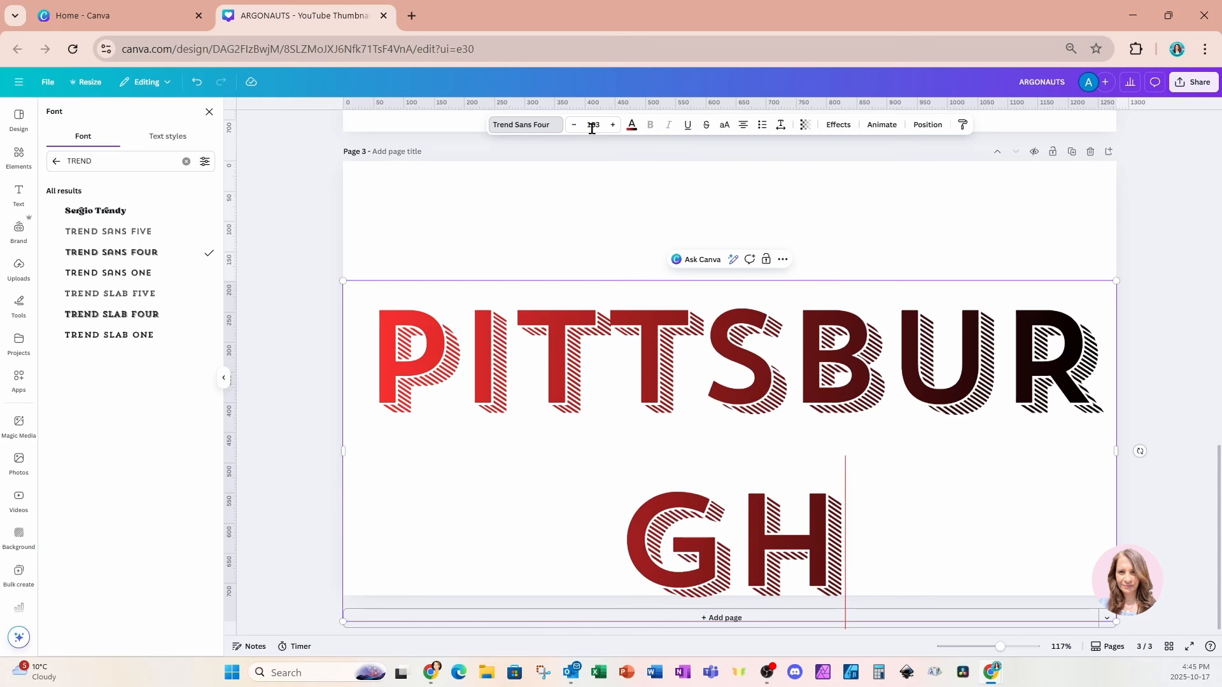
# Step: Reduce the PITTSBURGH text's font size to 121 so the whole word fits on one line
pyautogui.click(572, 131)
pyautogui.click(572, 131)
pyautogui.click(572, 131)
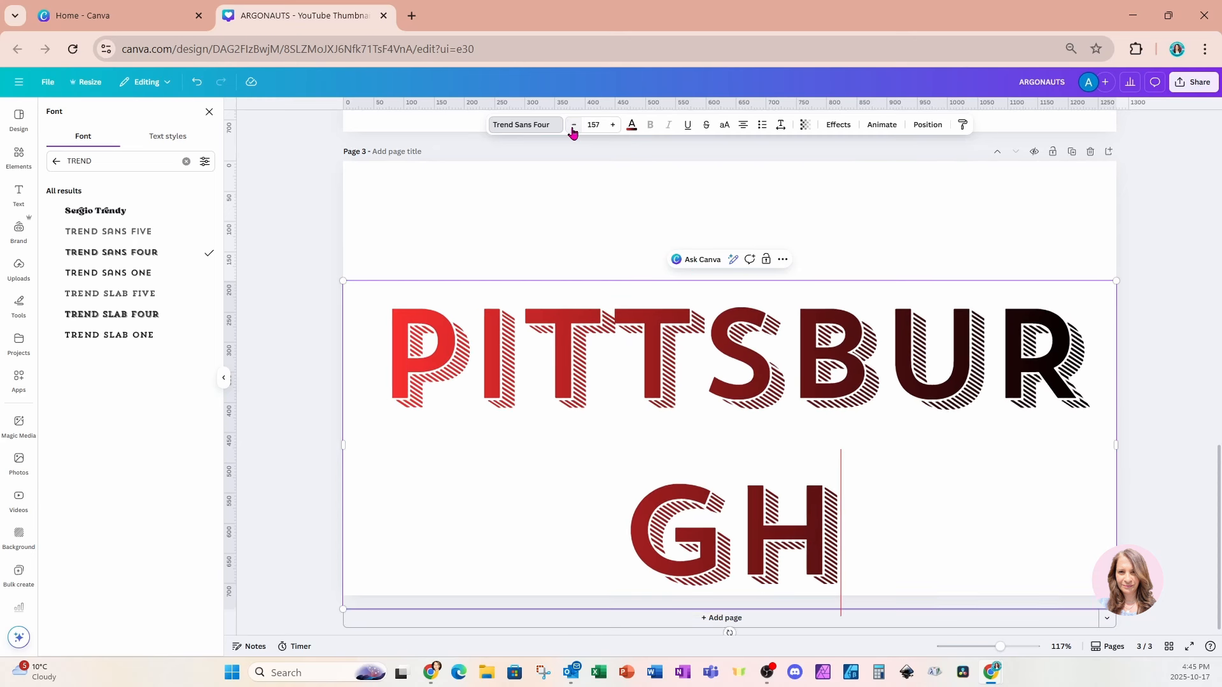
pyautogui.click(572, 132)
pyautogui.click(572, 132)
pyautogui.click(572, 132)
pyautogui.click(573, 132)
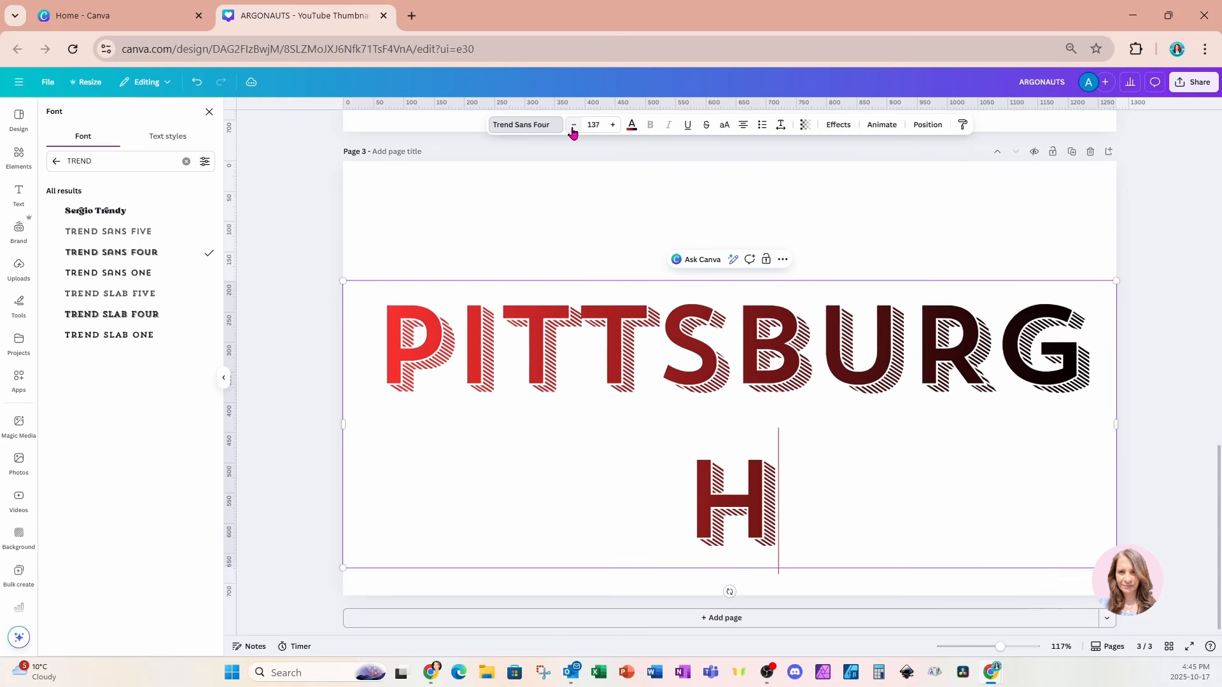
pyautogui.click(573, 131)
pyautogui.click(573, 132)
pyautogui.click(572, 132)
pyautogui.click(573, 132)
pyautogui.click(572, 132)
pyautogui.click(572, 131)
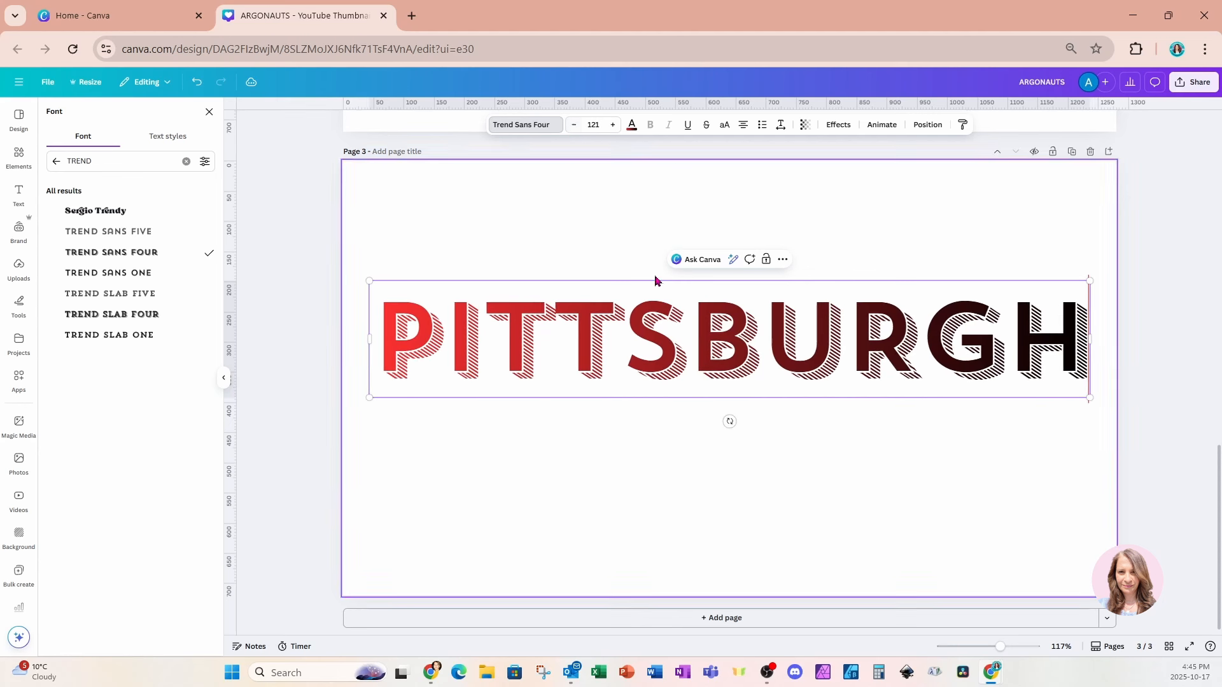
# Step: Move the PITTSBURGH text lower to the middle of the page and tighten its letter spacing to -91
pyautogui.click(869, 495)
pyautogui.moveTo(835, 358); pyautogui.dragTo(835, 417)
pyautogui.click(781, 125)
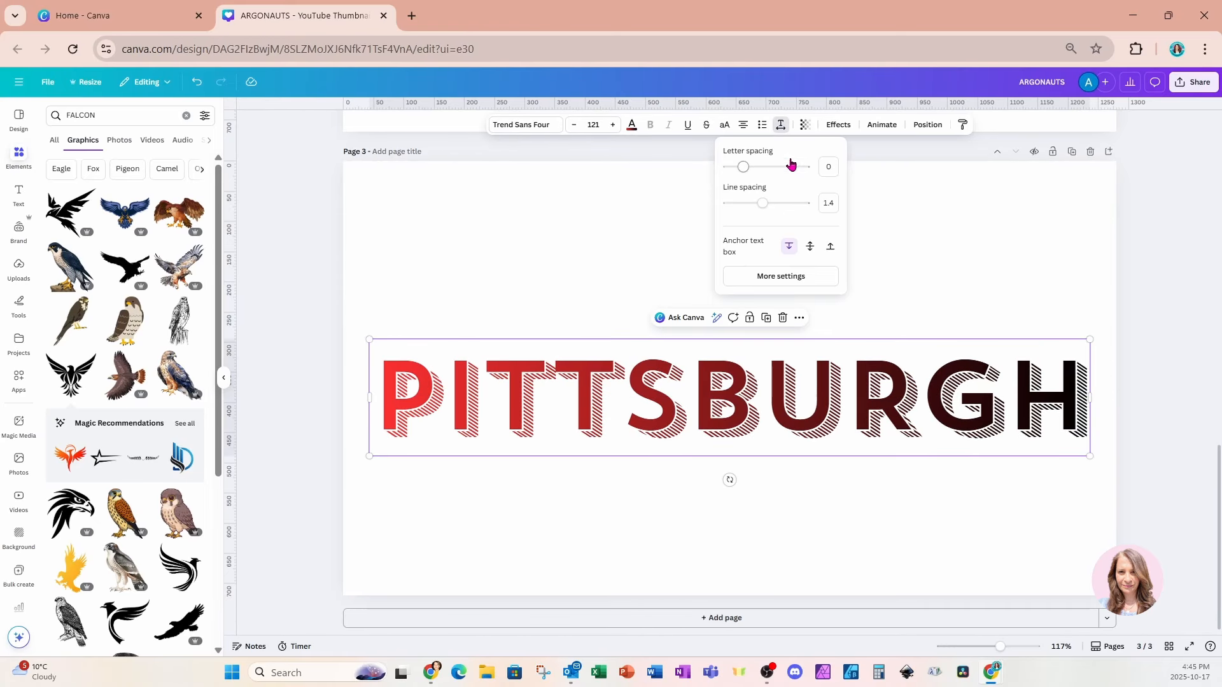
pyautogui.moveTo(746, 172); pyautogui.dragTo(737, 172)
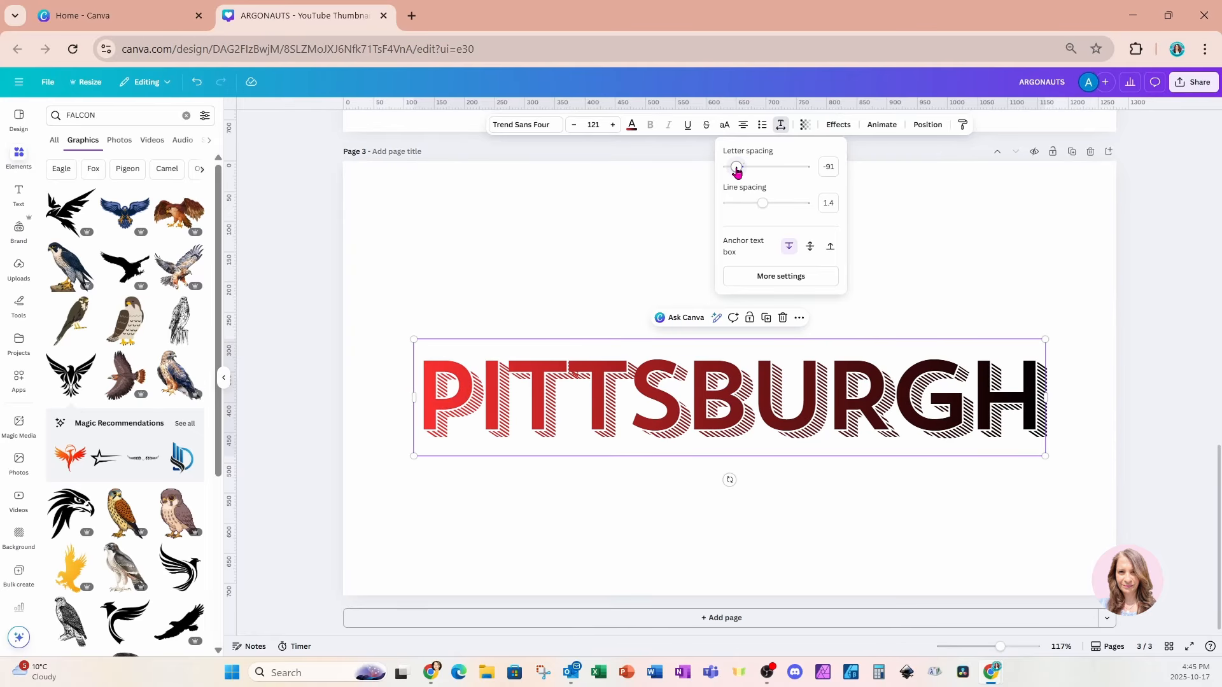
pyautogui.click(936, 287)
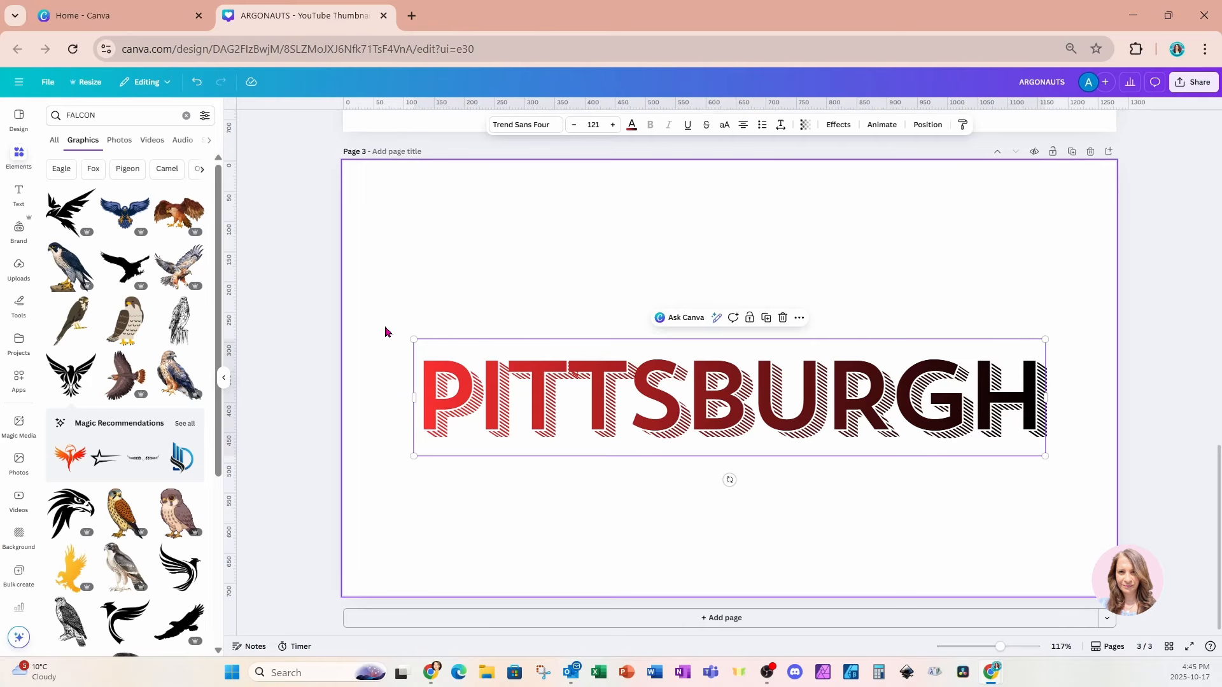
# Step: Enlarge the PITTSBURGH text to font size 132 and shift it back towards the page centre
pyautogui.moveTo(410, 336); pyautogui.dragTo(361, 299)
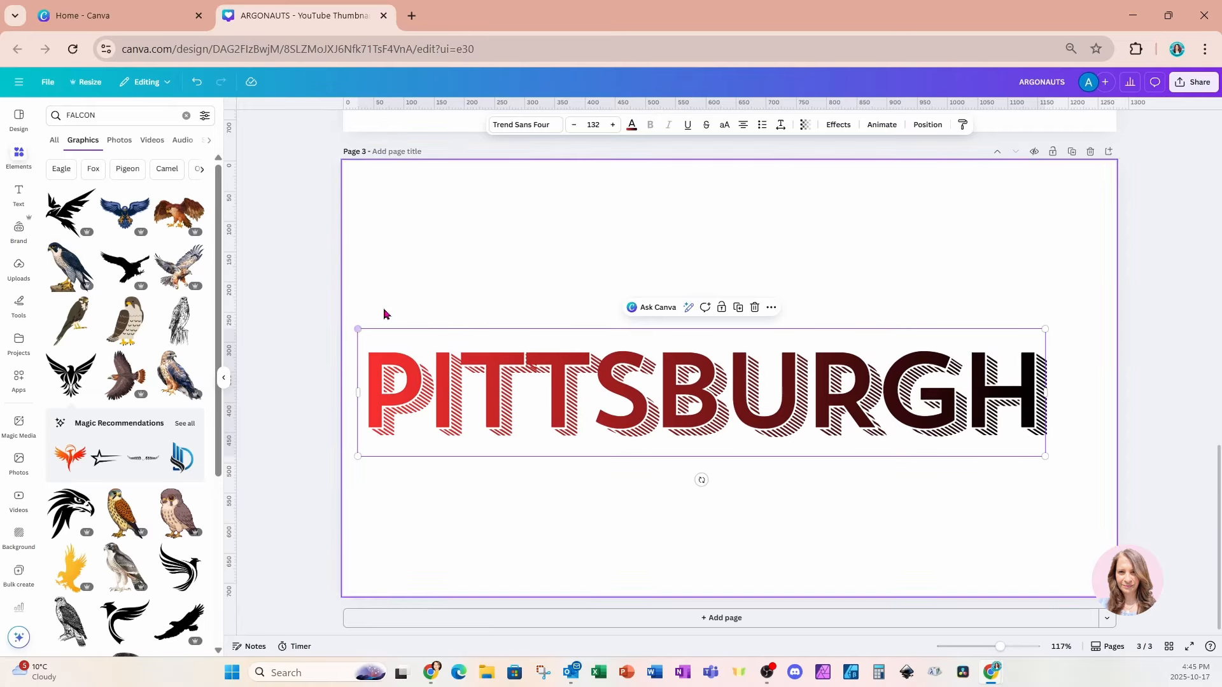
pyautogui.moveTo(686, 409); pyautogui.dragTo(708, 409)
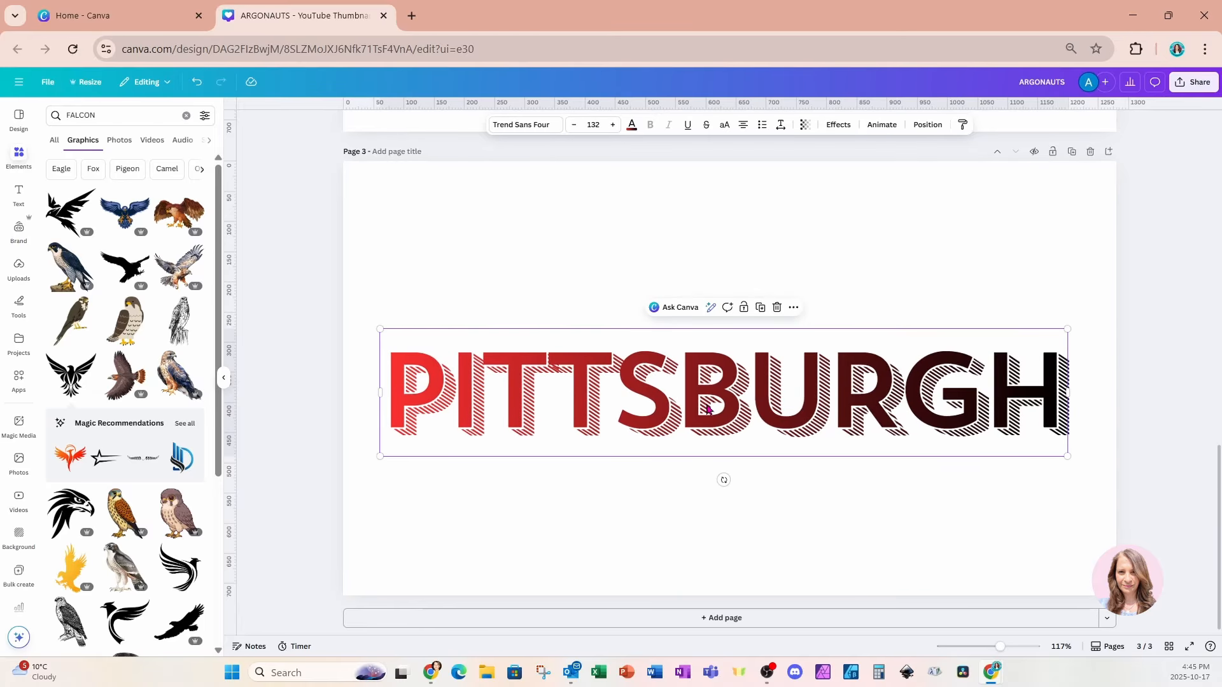
# Step: Apply the default red-to-orange gradient to the PITTSBURGH text and change its second colour to yellow #FFD34D
pyautogui.click(632, 126)
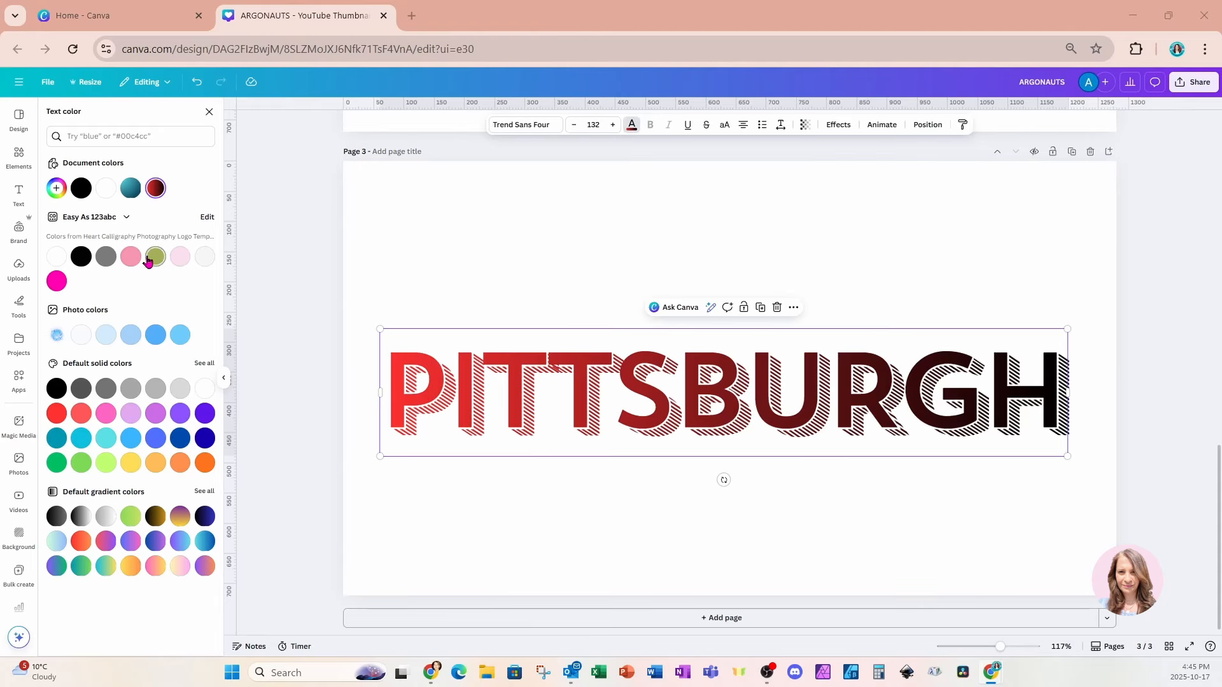
pyautogui.click(79, 546)
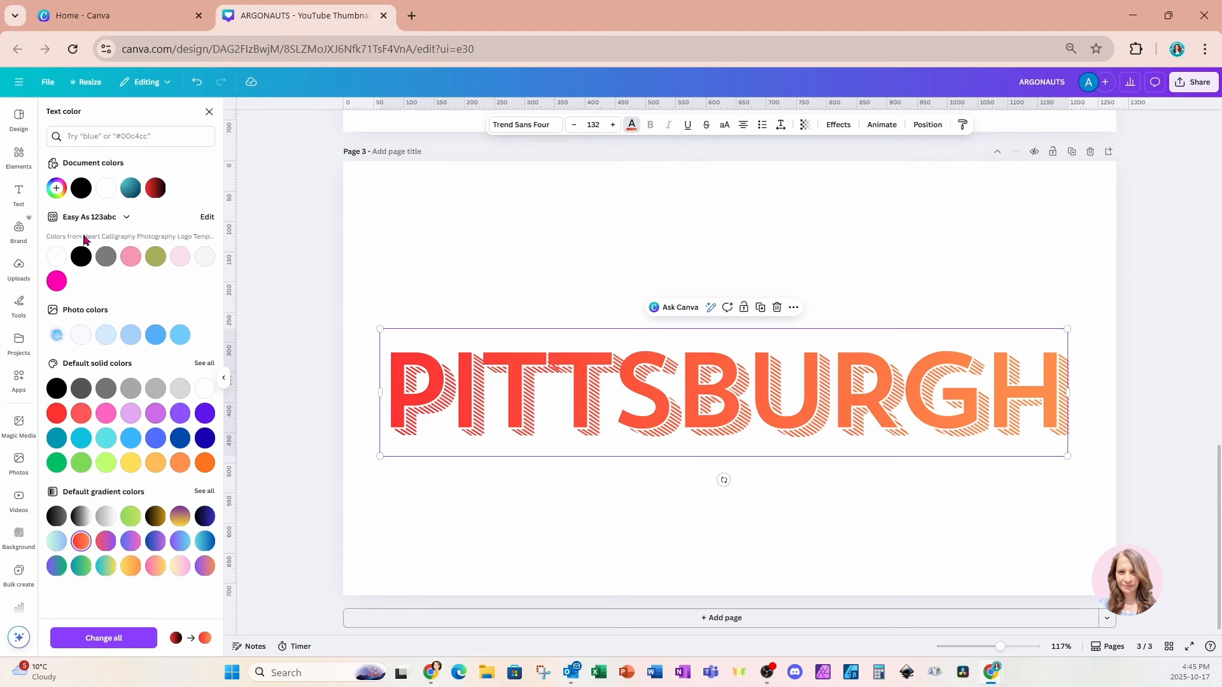
pyautogui.click(57, 190)
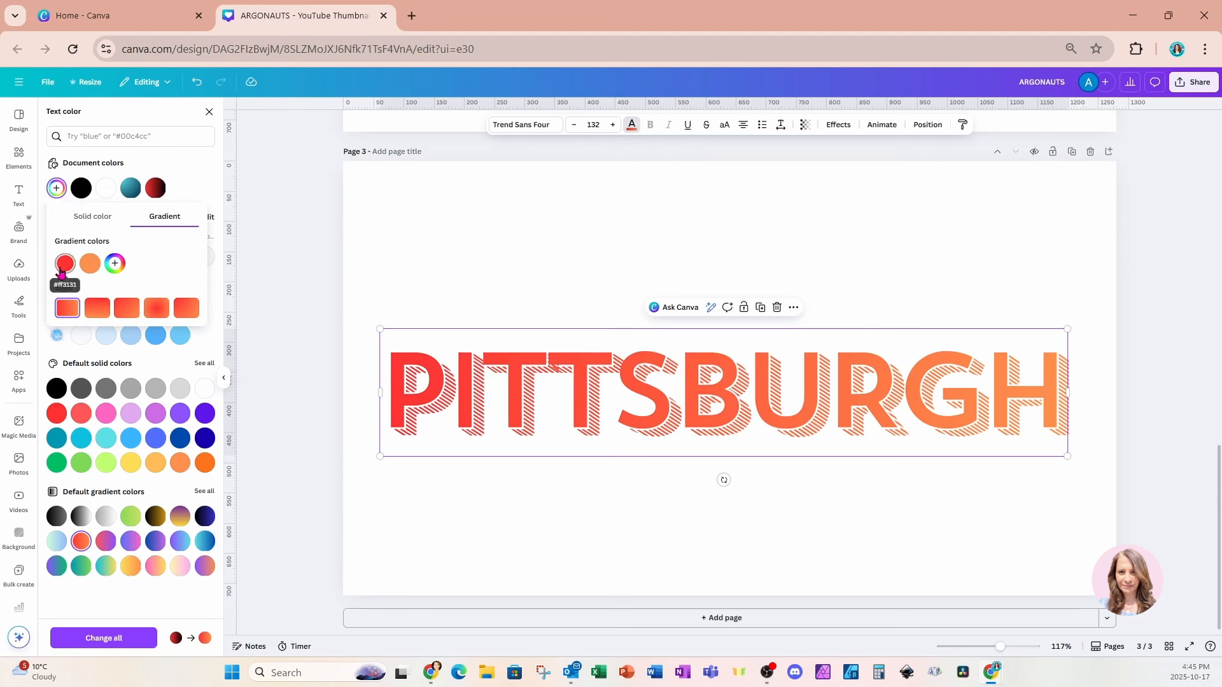
pyautogui.click(89, 266)
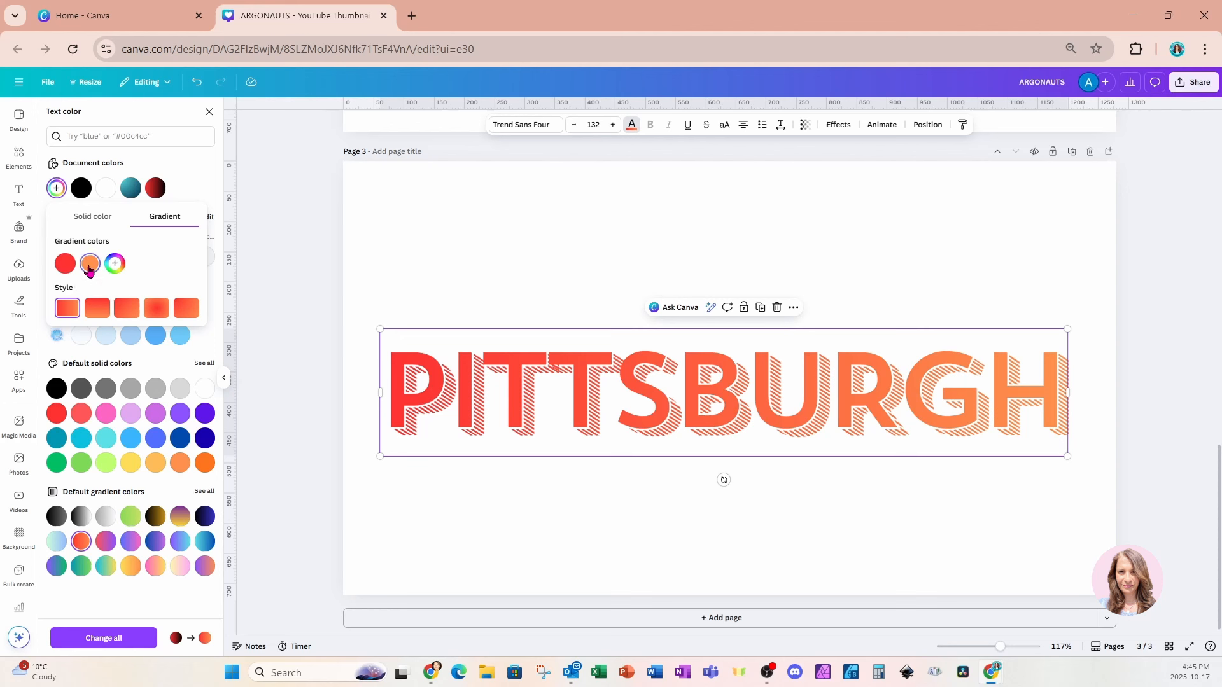
pyautogui.moveTo(99, 361); pyautogui.dragTo(108, 361)
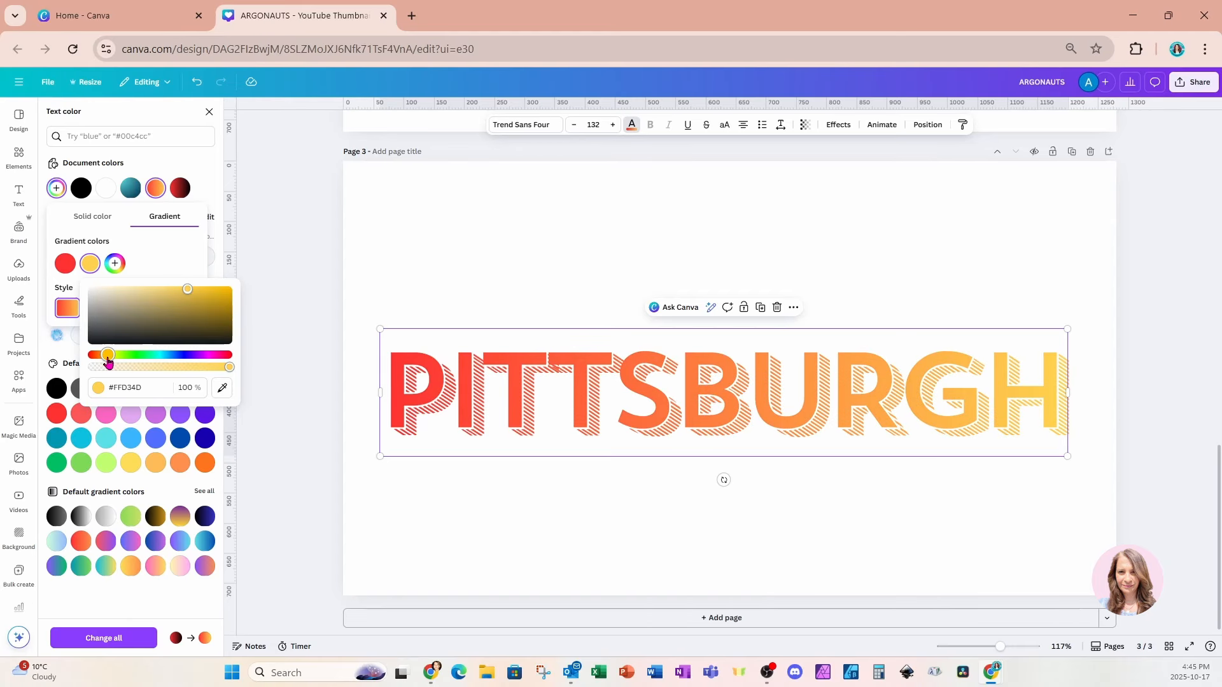
# Step: Add dark blue #002A69 as the gradient's third colour and switch the gradient style to run from top to bottom
pyautogui.click(115, 263)
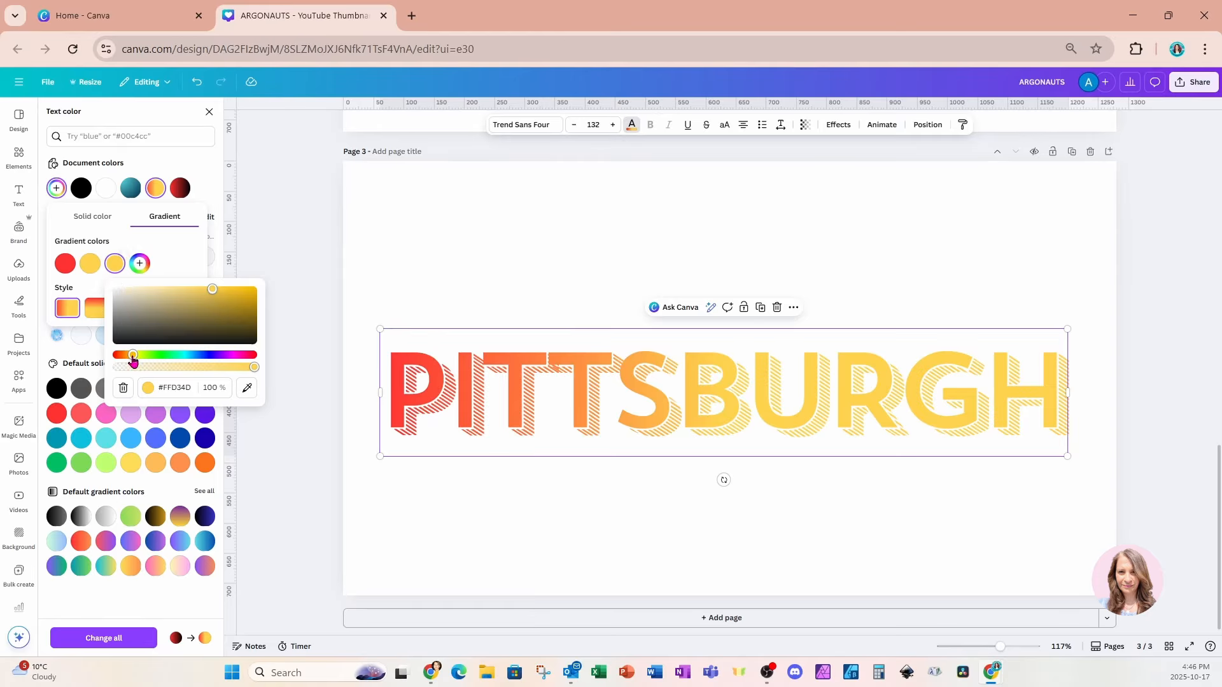
pyautogui.moveTo(133, 360); pyautogui.dragTo(199, 364)
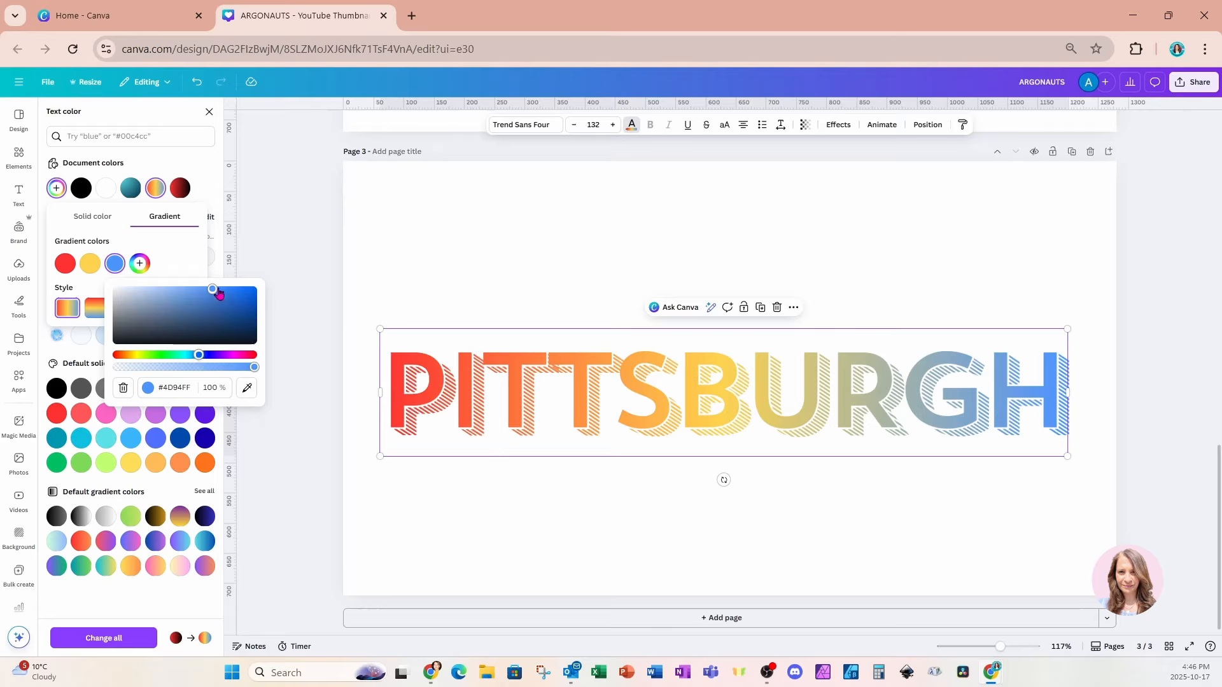
pyautogui.moveTo(214, 290); pyautogui.dragTo(271, 327)
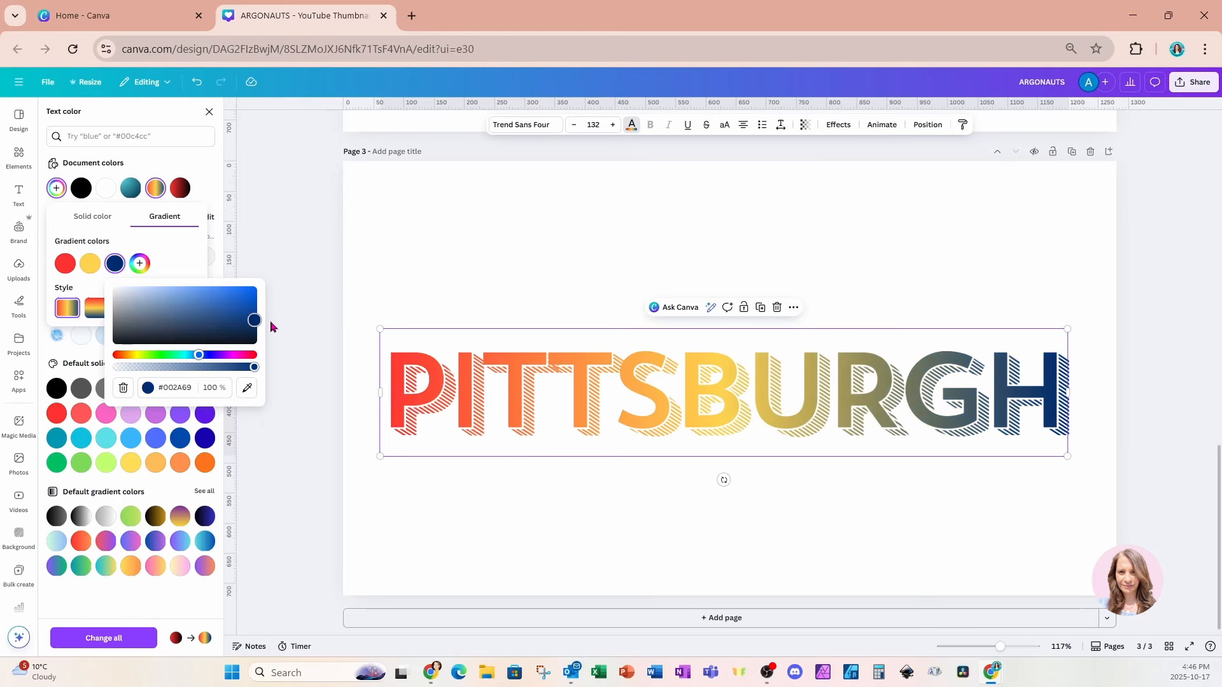
pyautogui.click(185, 265)
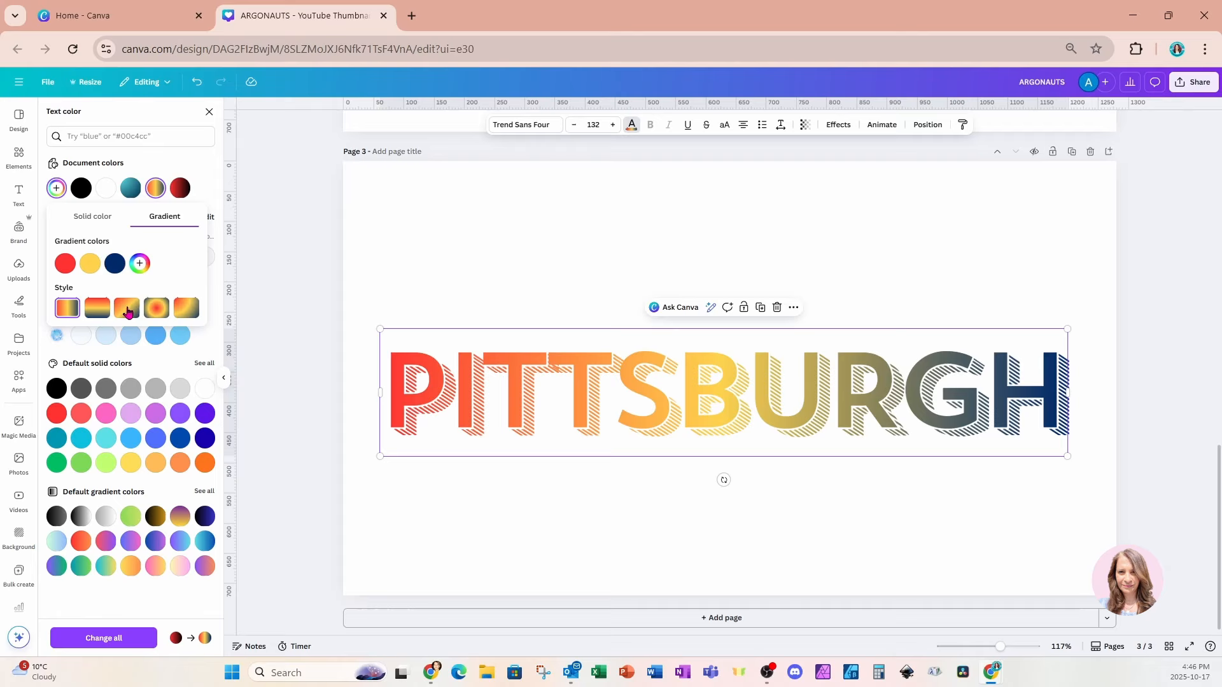
pyautogui.click(98, 309)
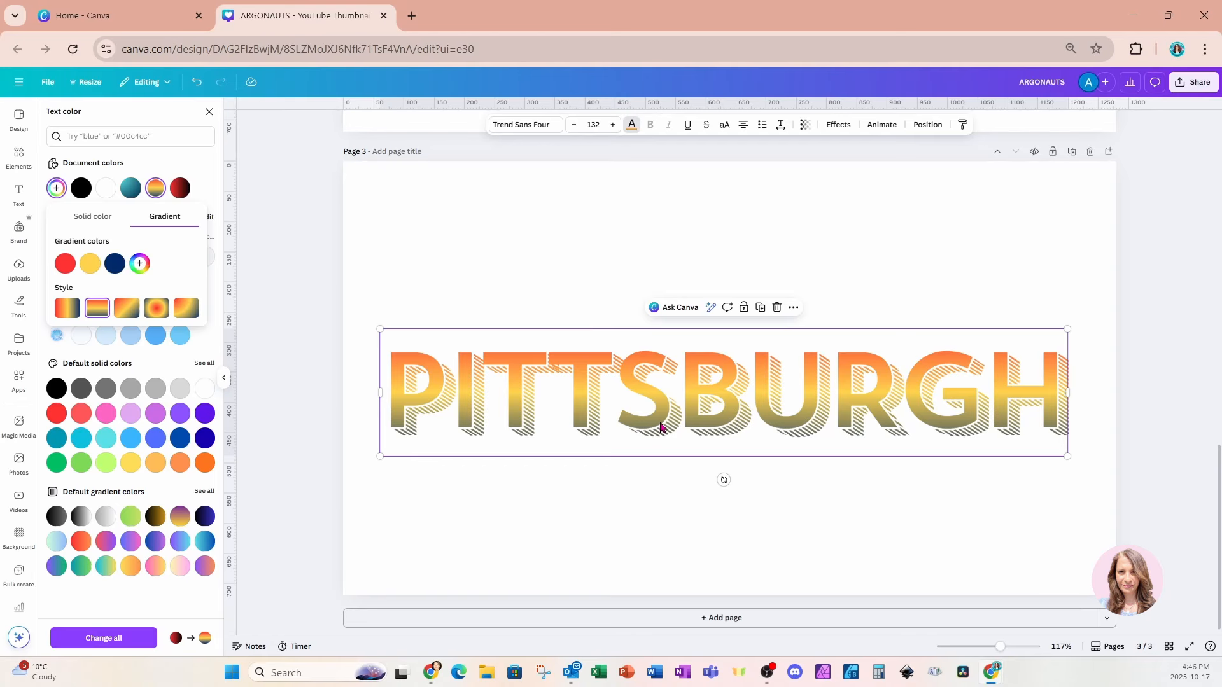
# Step: Try splitting the text into PITTS and BURGH on two lines, placed higher on the page, and undo both changes
pyautogui.click(679, 405)
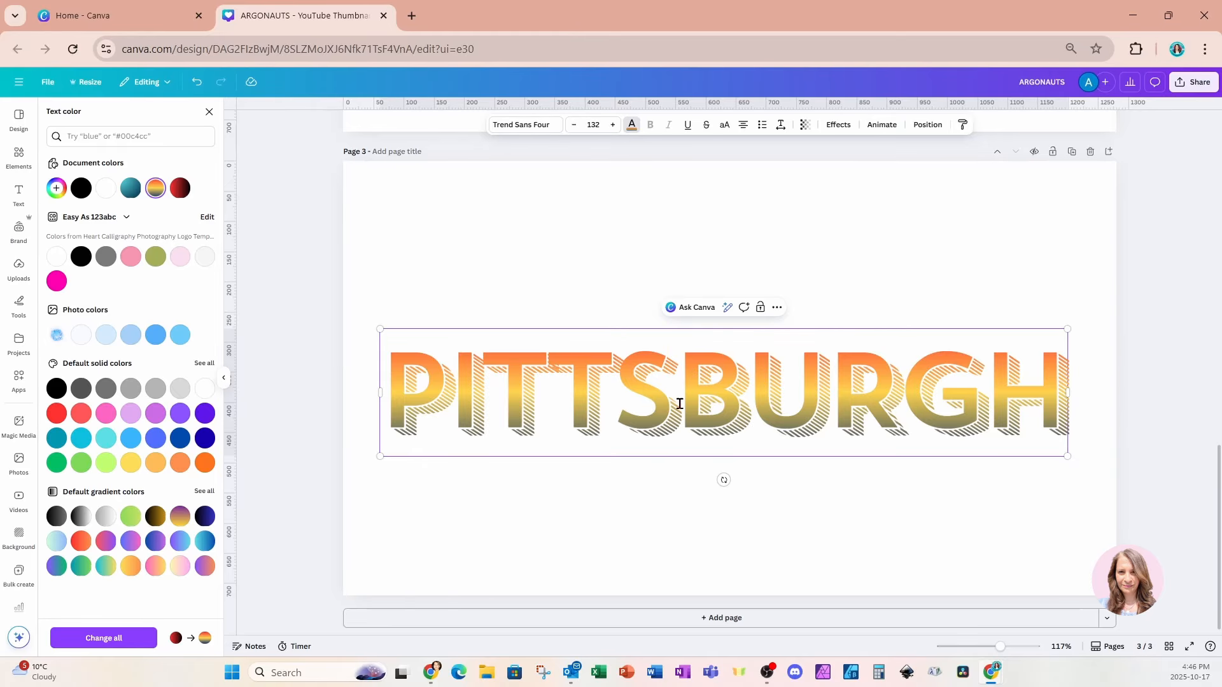
pyautogui.press('Return')
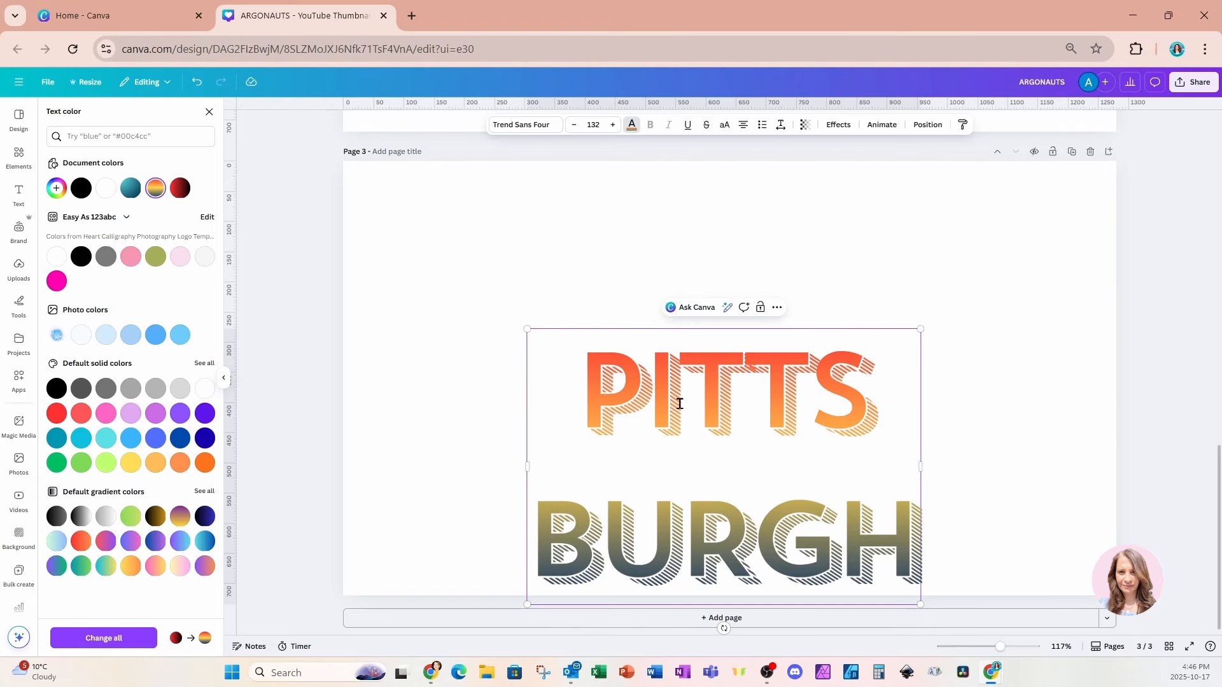
pyautogui.press('Escape')
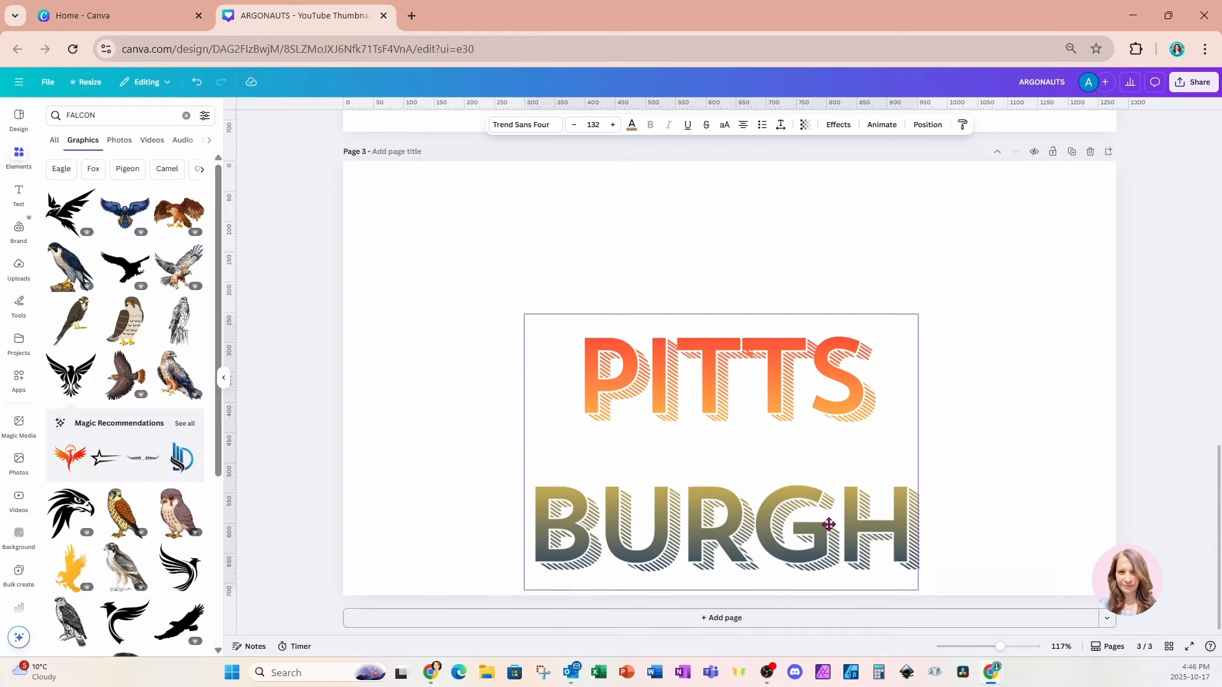
pyautogui.scroll(-2, 827, 488)
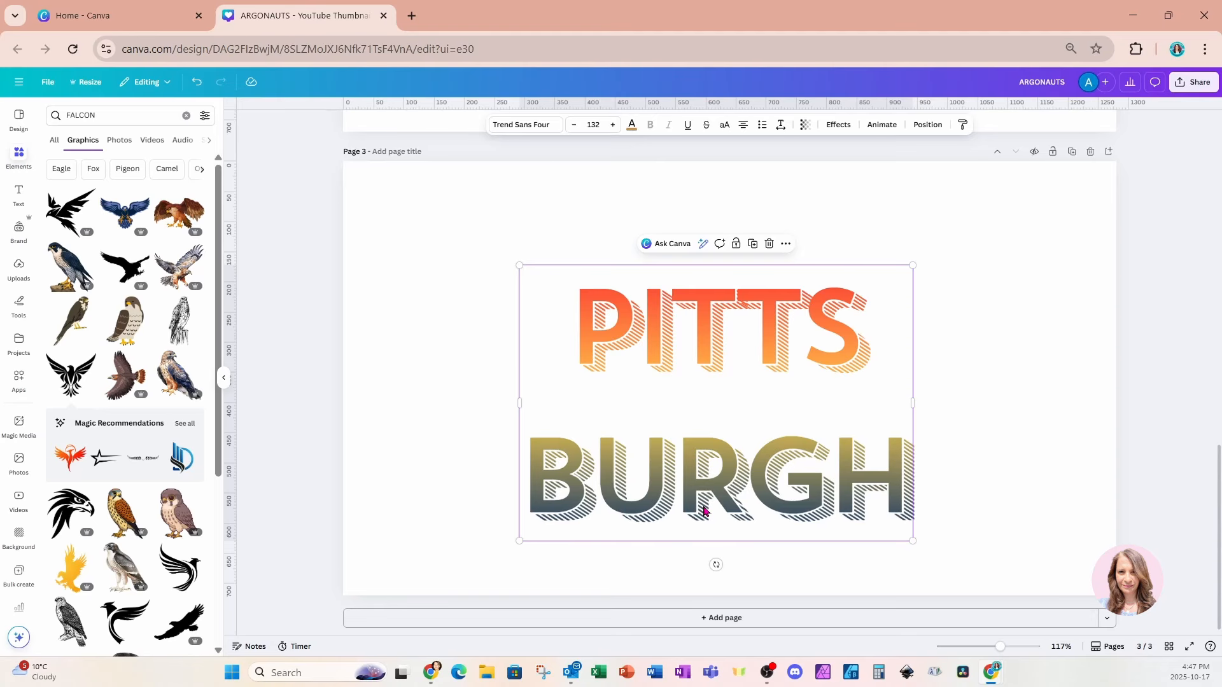
pyautogui.click(197, 83)
pyautogui.click(197, 83)
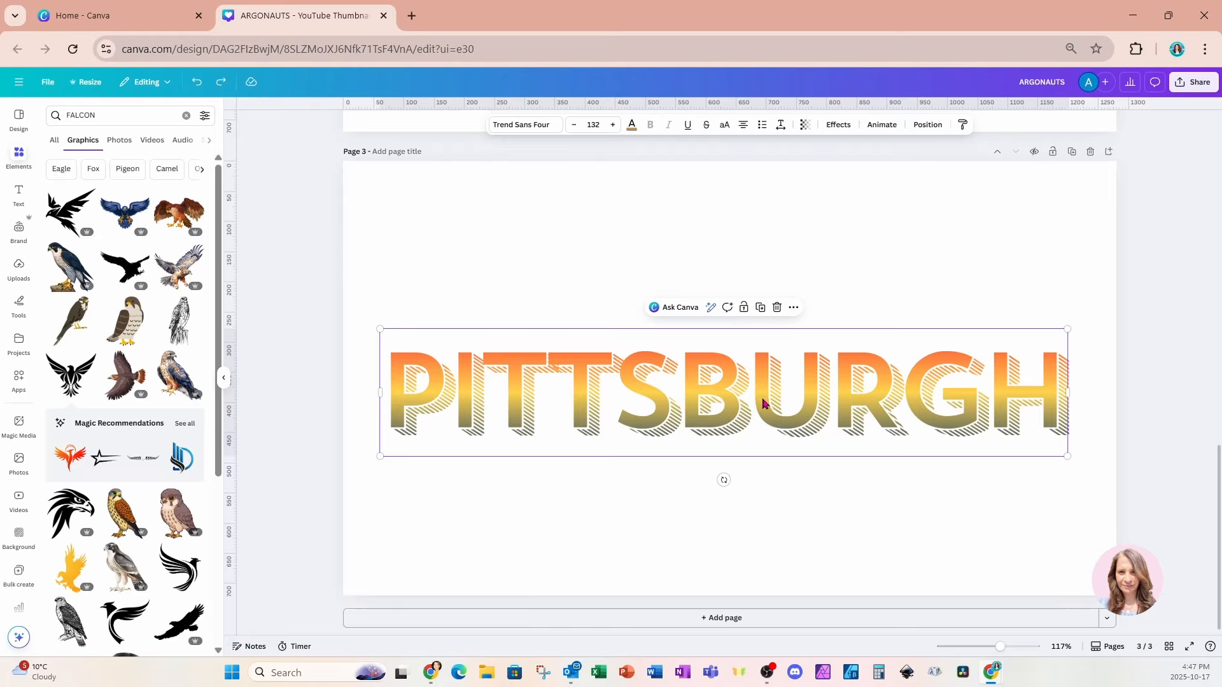
# Step: Apply the Outline effect to the PITTSBURGH text and set the outline colour to black
pyautogui.click(834, 125)
pyautogui.click(184, 238)
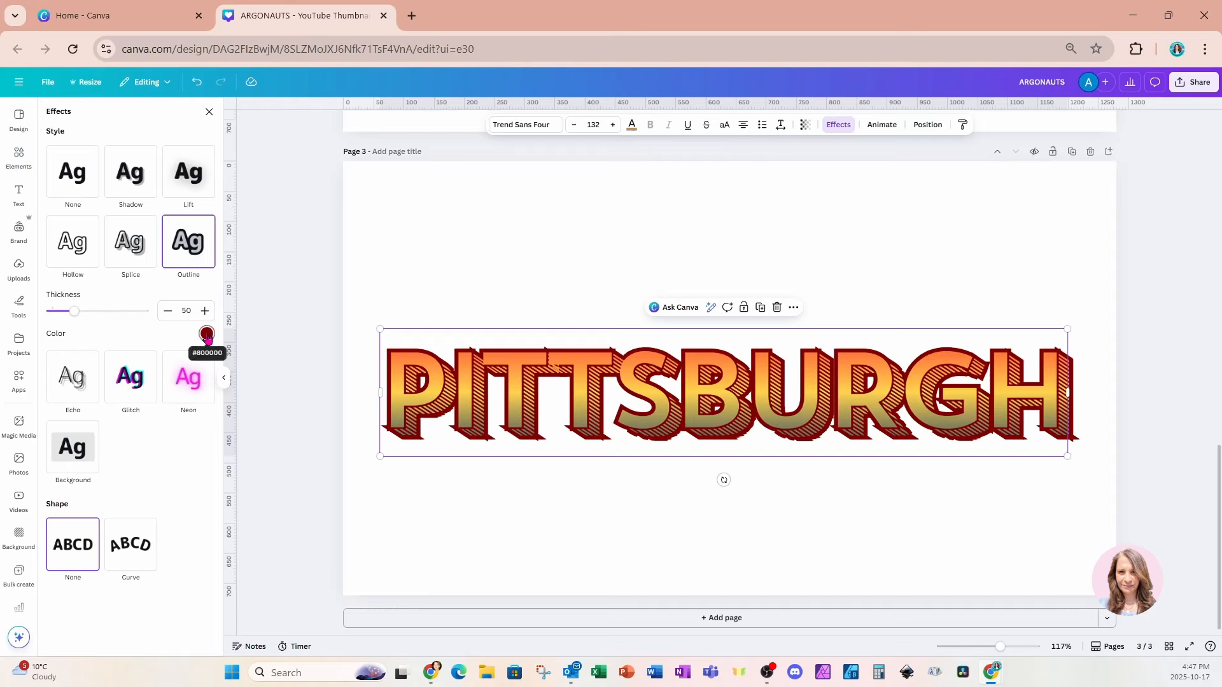
pyautogui.click(207, 335)
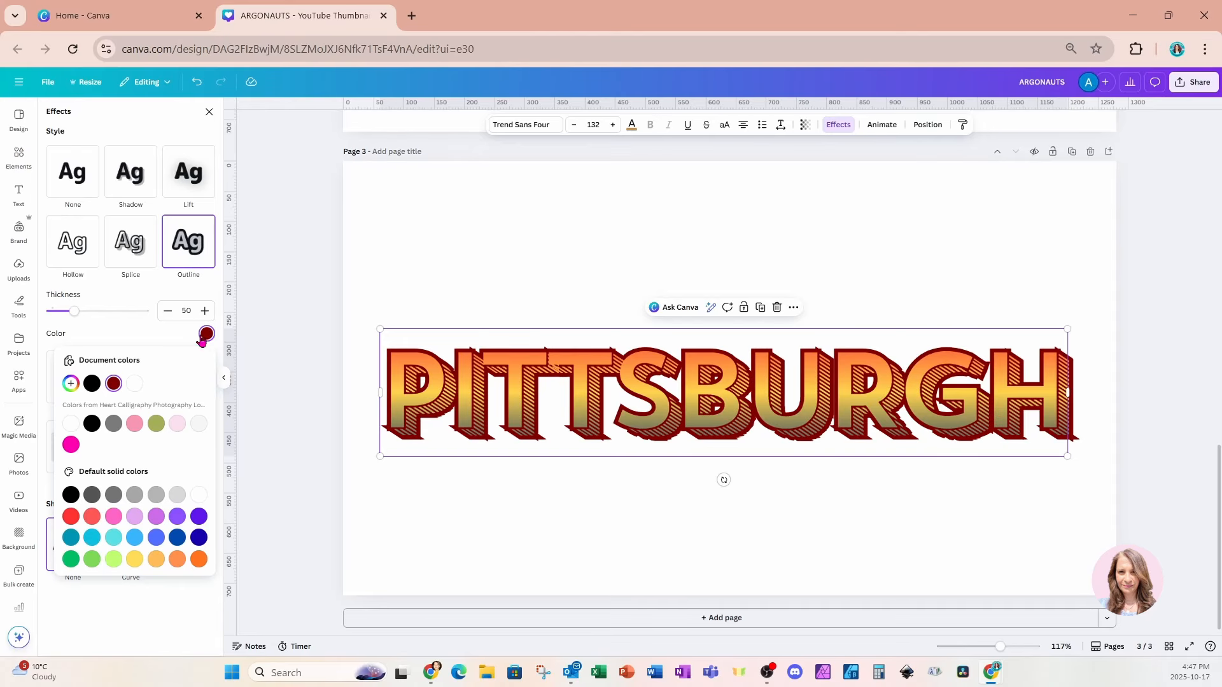
pyautogui.click(93, 384)
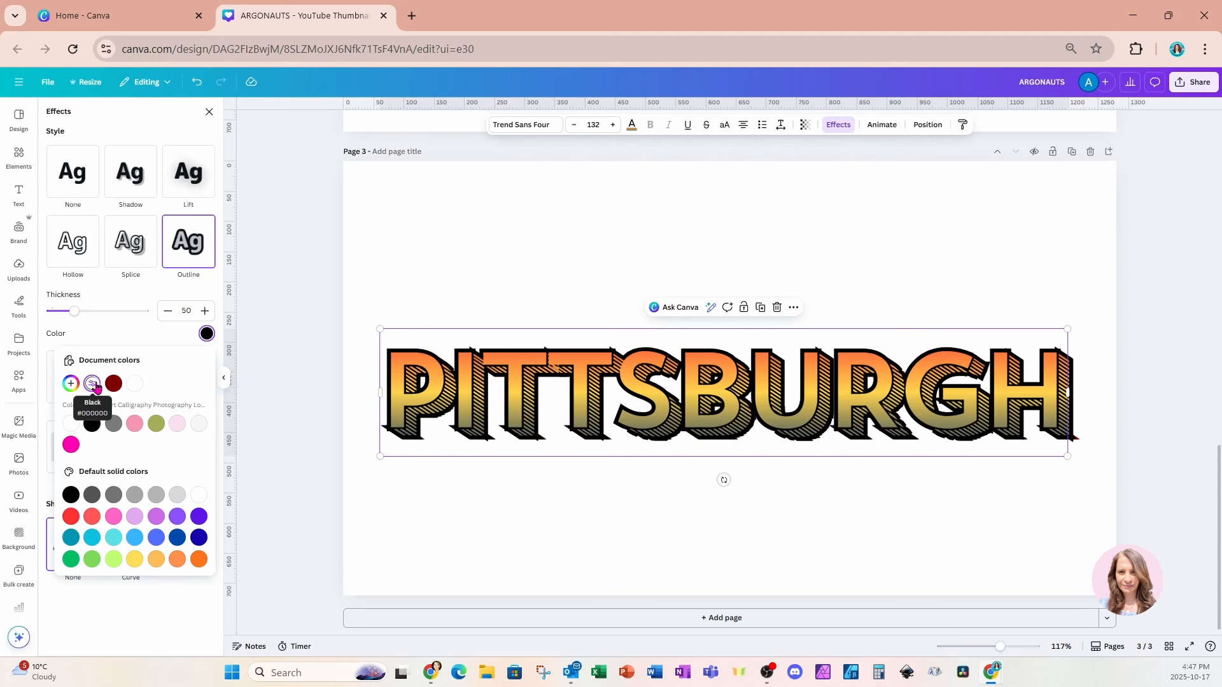
pyautogui.click(409, 261)
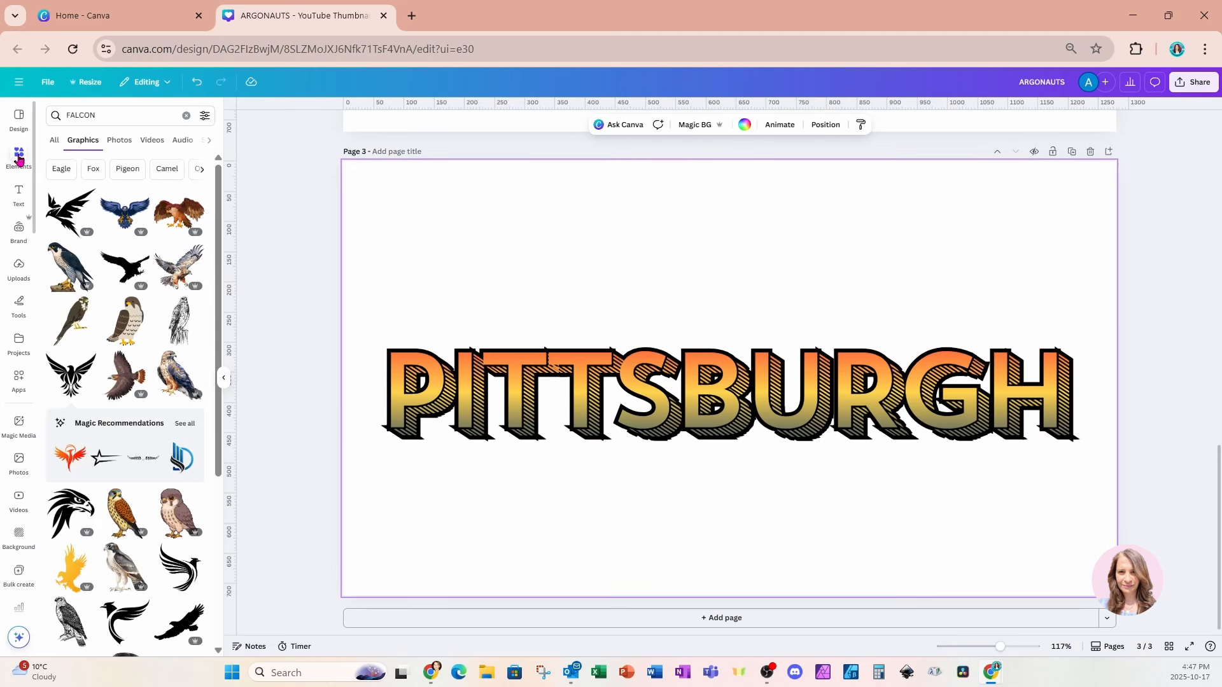
# Step: Search the elements library for CIRCLE
pyautogui.moveTo(96, 119); pyautogui.dragTo(43, 125)
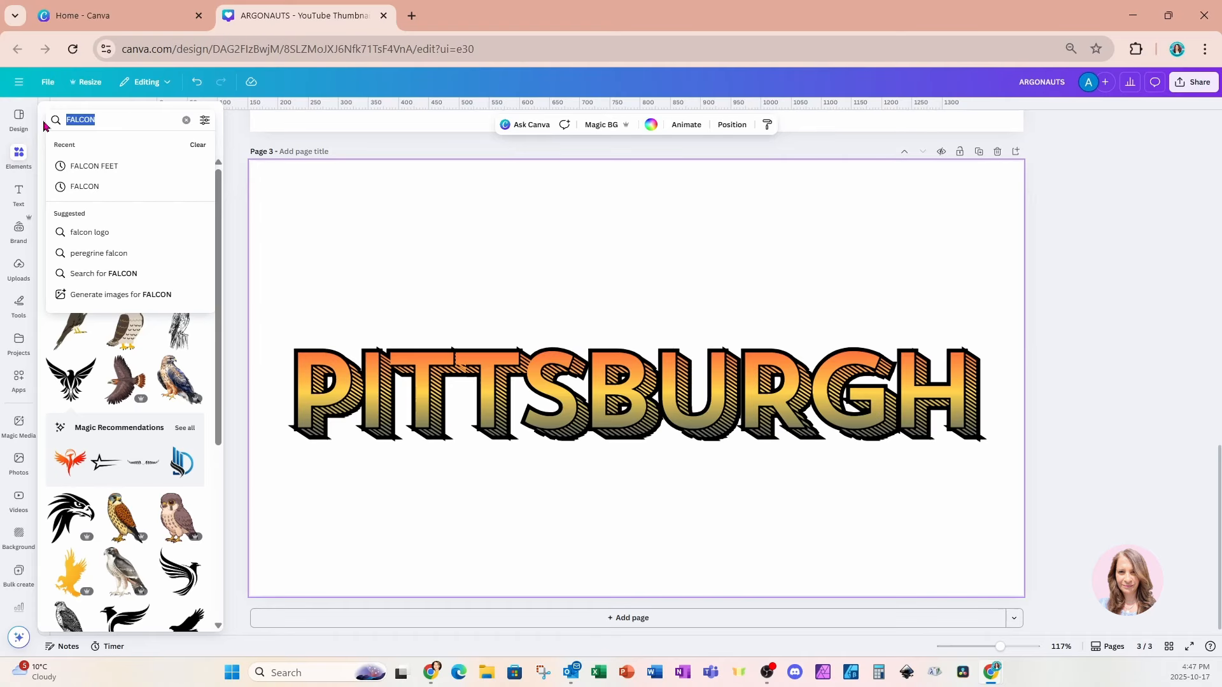
pyautogui.write('CIRCLE')
pyautogui.press('Return')
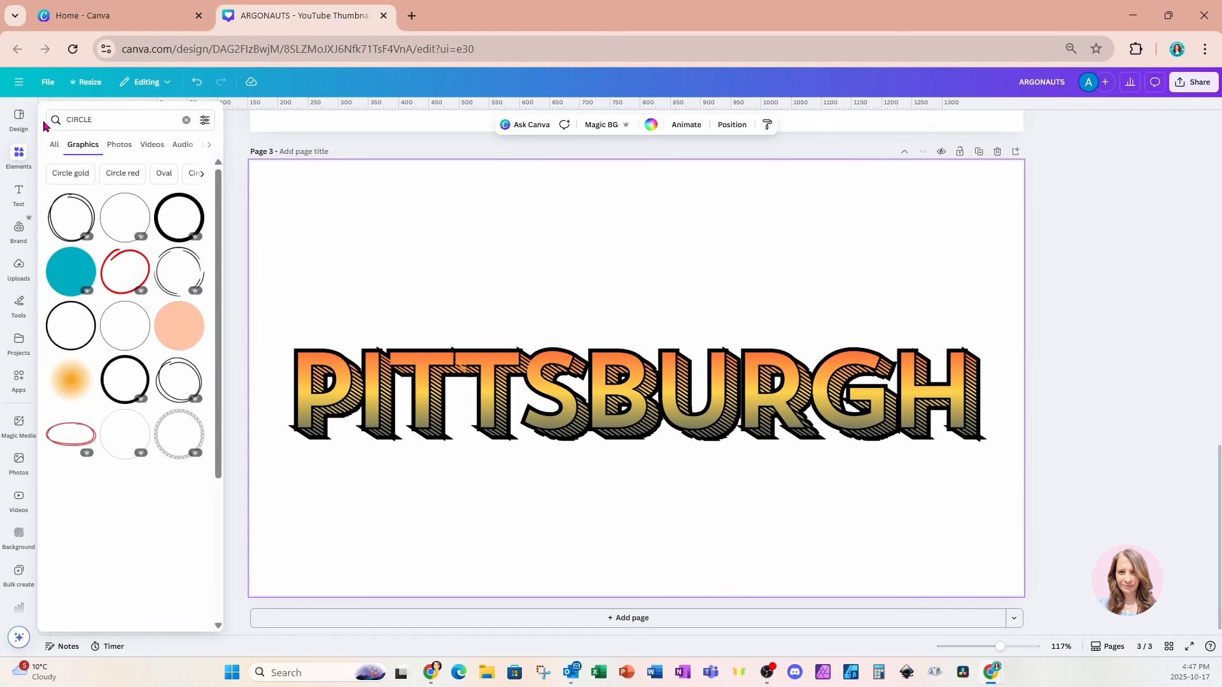
pyautogui.click(59, 148)
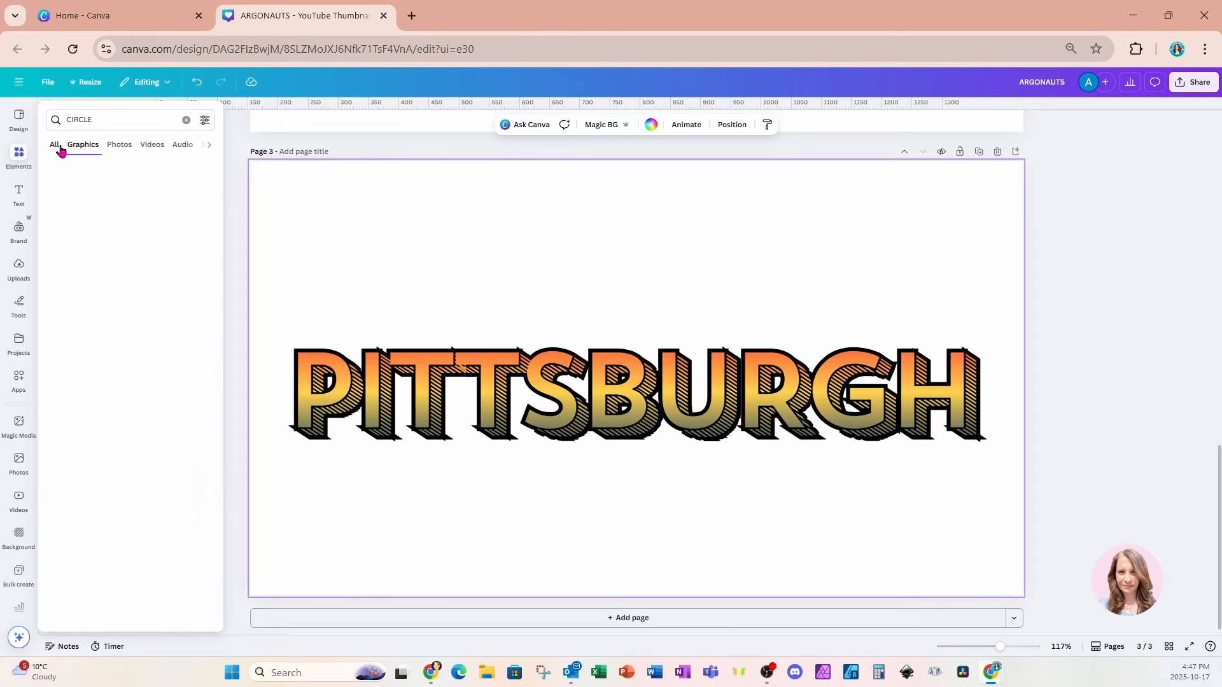
# Step: Insert the gold double ring from the recently used elements, shrink it and centre it around the PITTSBURGH text
pyautogui.click(187, 122)
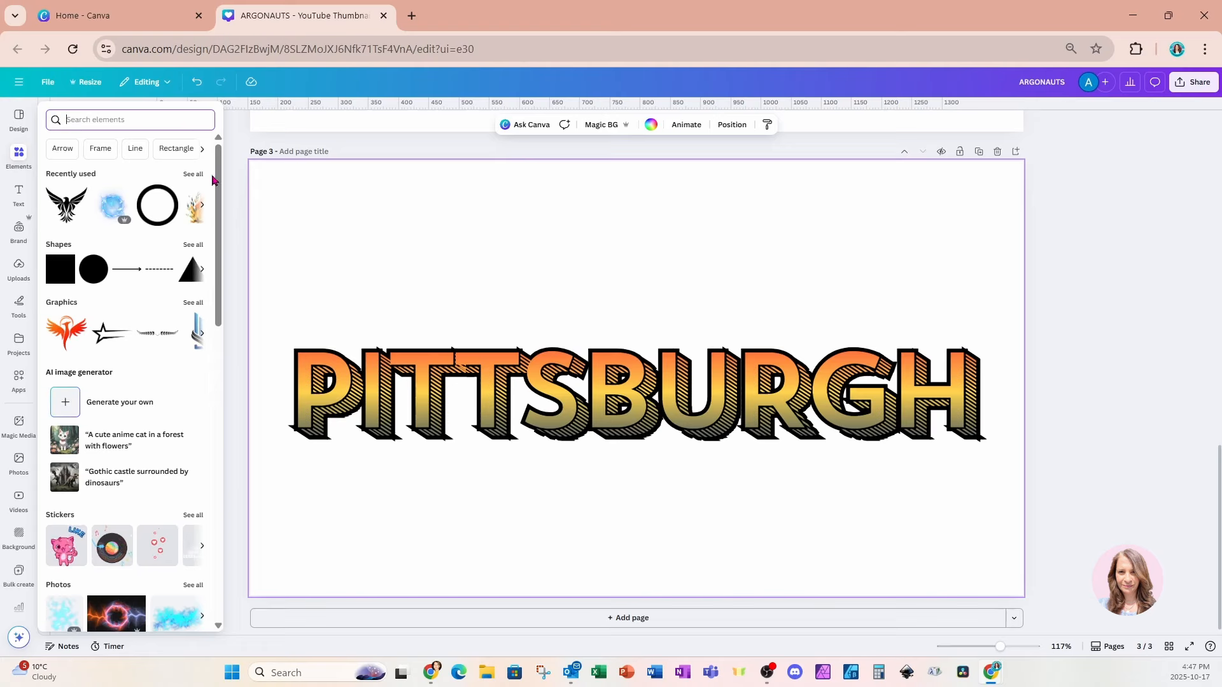
pyautogui.click(193, 174)
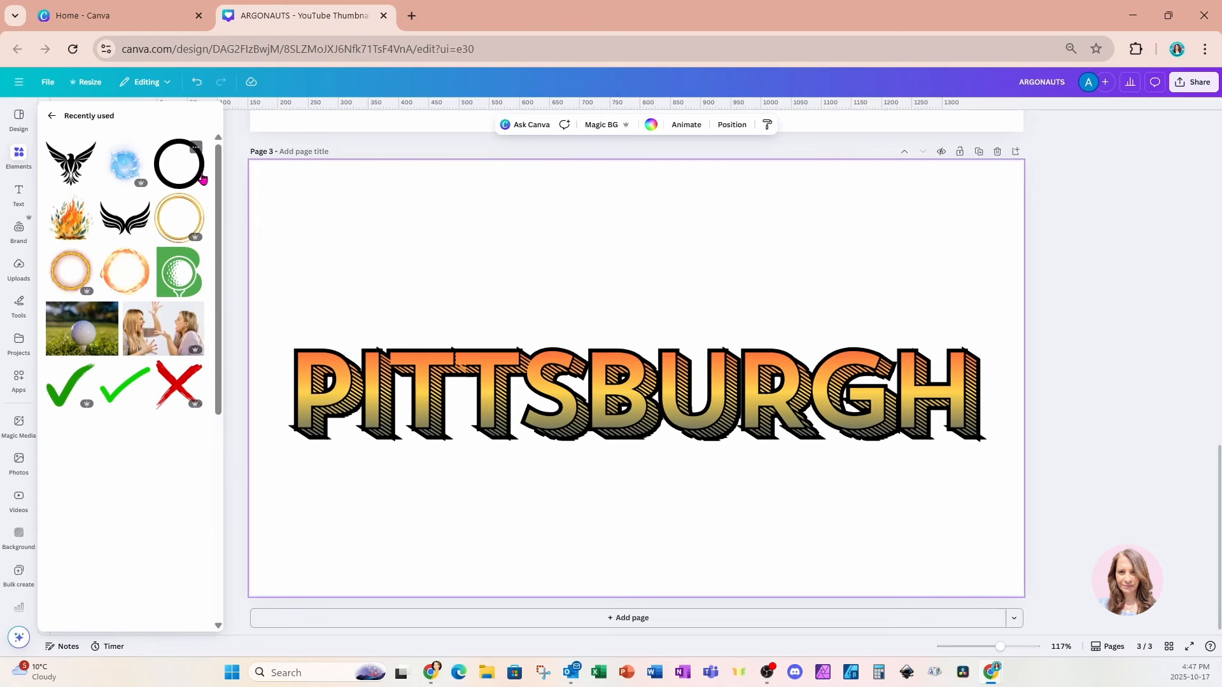
pyautogui.click(180, 220)
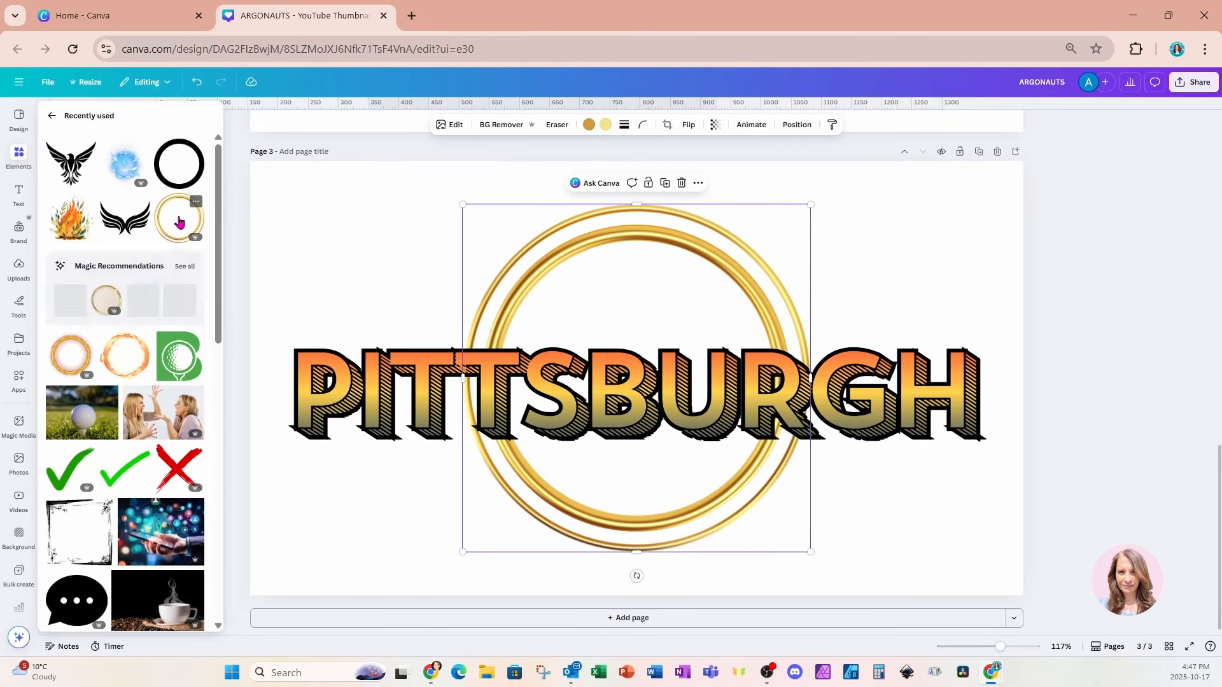
pyautogui.moveTo(810, 204); pyautogui.dragTo(743, 266)
pyautogui.moveTo(693, 308); pyautogui.dragTo(704, 276)
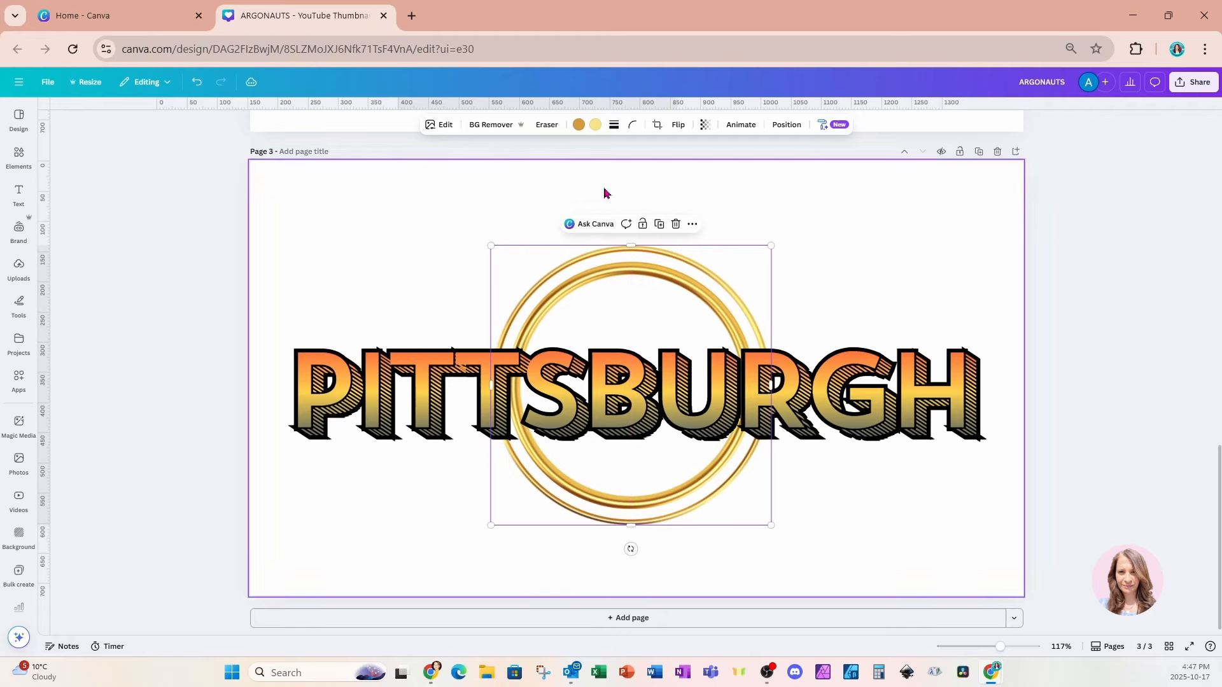
# Step: Change the double ring's darker gold colour to black and deselect the ring
pyautogui.click(579, 125)
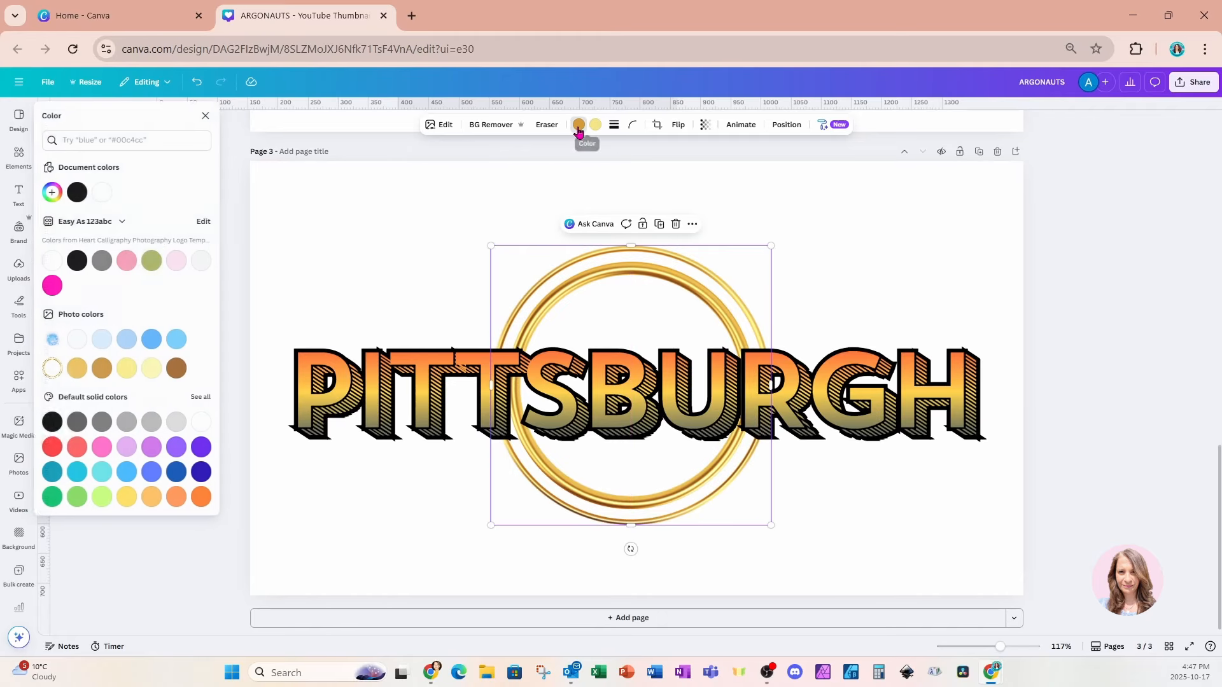
pyautogui.click(81, 261)
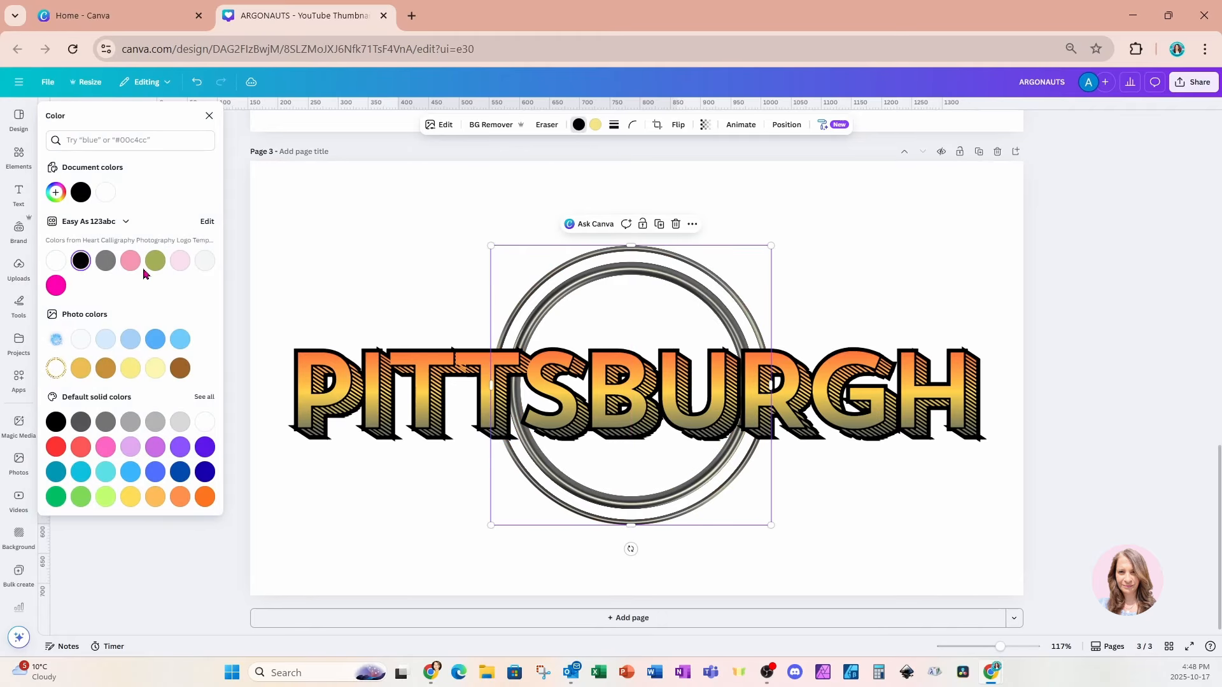
pyautogui.click(875, 347)
pyautogui.click(947, 286)
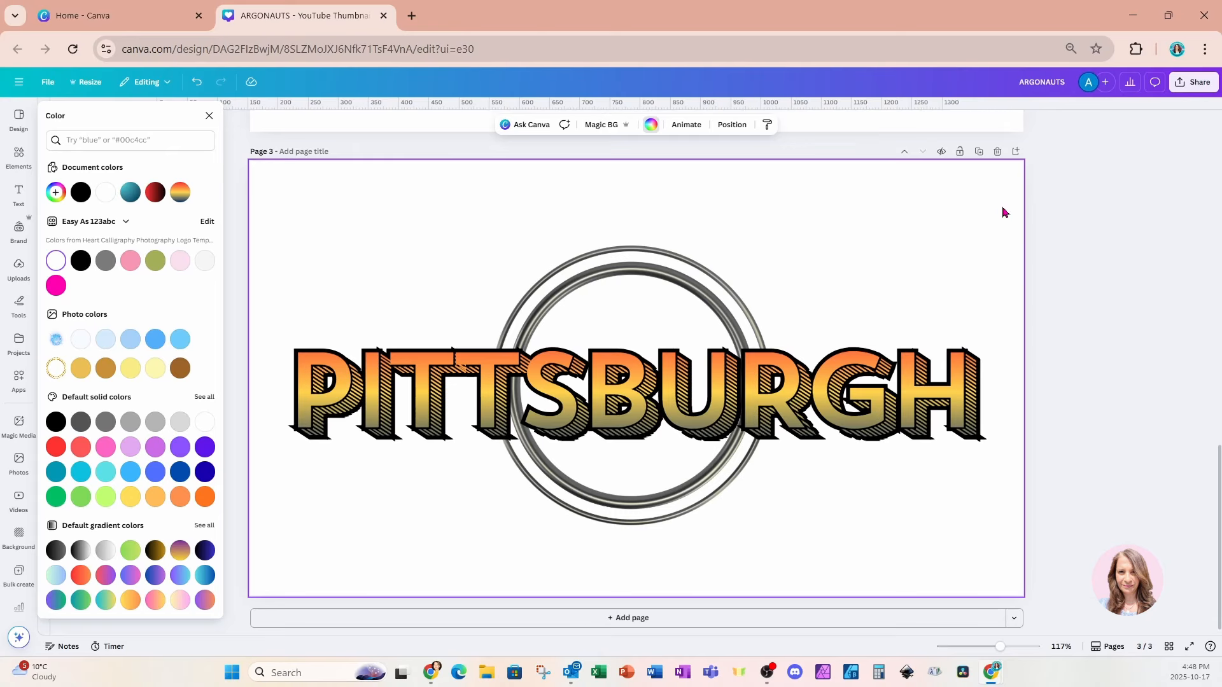
# Step: Duplicate page 3 and delete the double ring from the copy on page 4
pyautogui.click(979, 152)
pyautogui.click(719, 272)
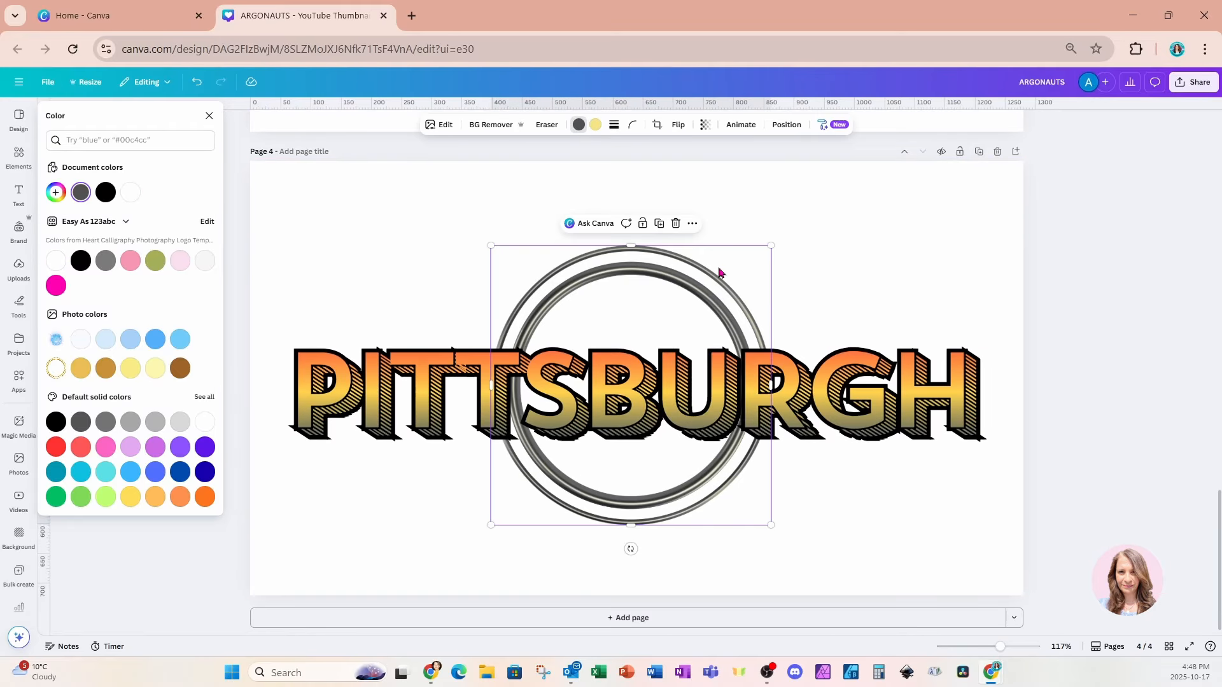
pyautogui.press('Delete')
# Step: Replace the PITTSBURGH text on page 4 with TENESSEE
pyautogui.click(747, 389)
pyautogui.doubleClick(747, 388)
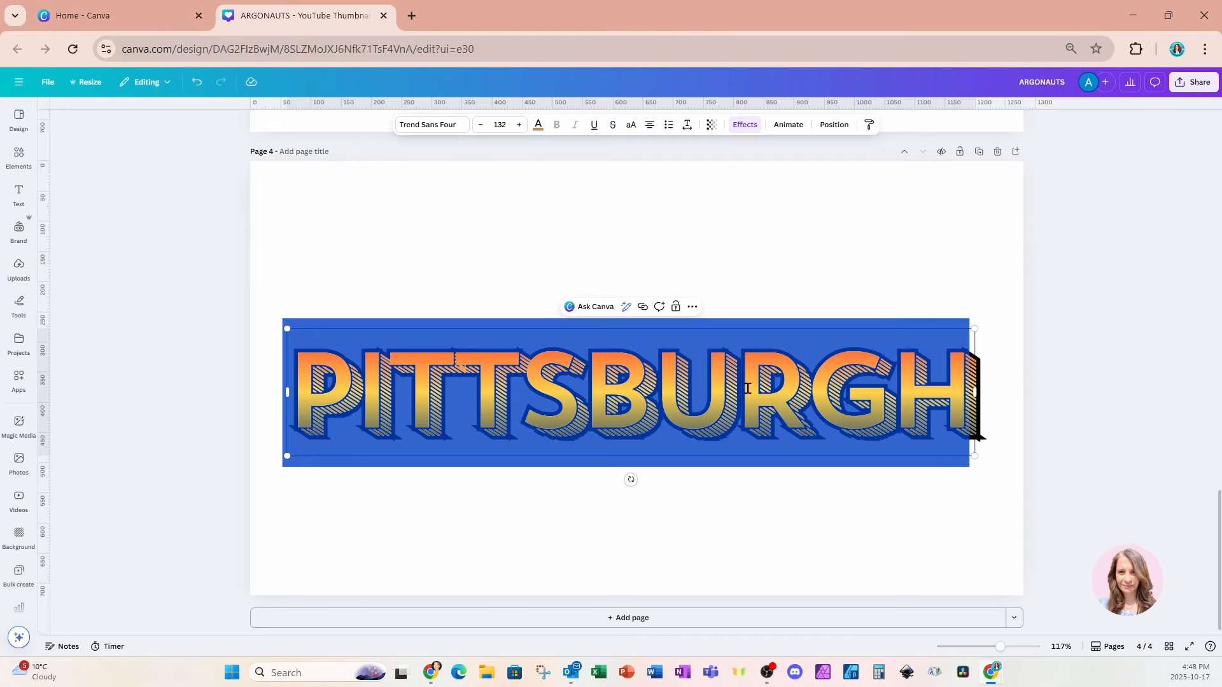
pyautogui.write('TENES')
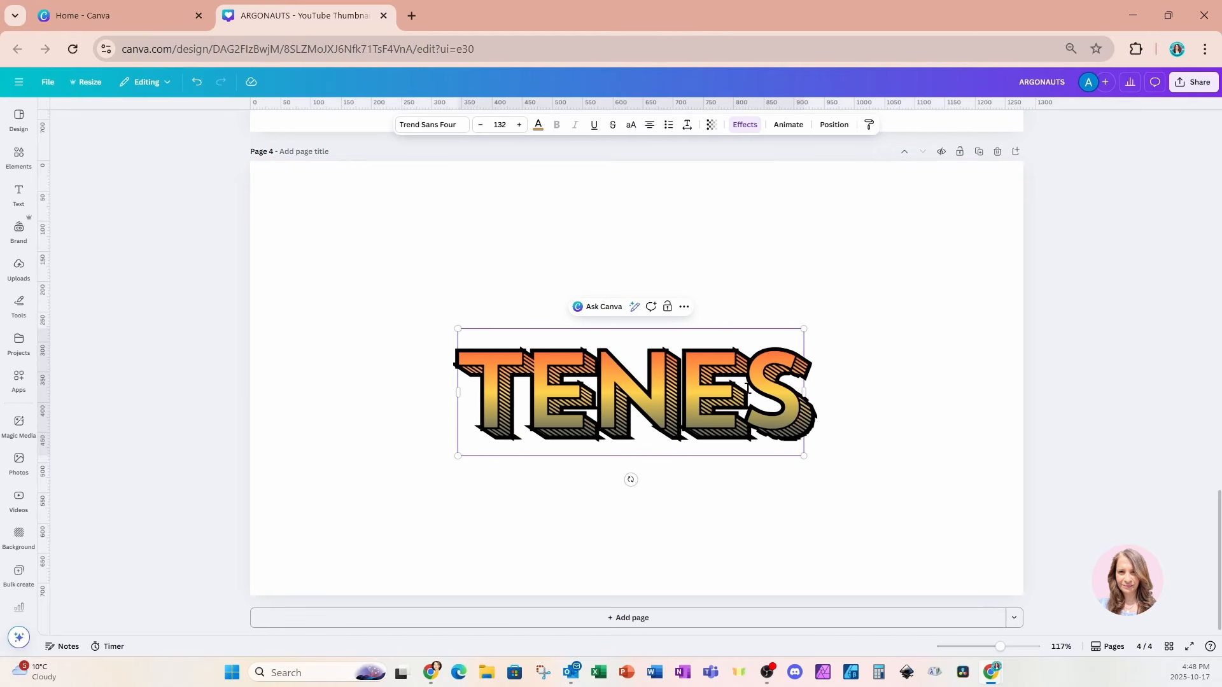
pyautogui.write('SEE')
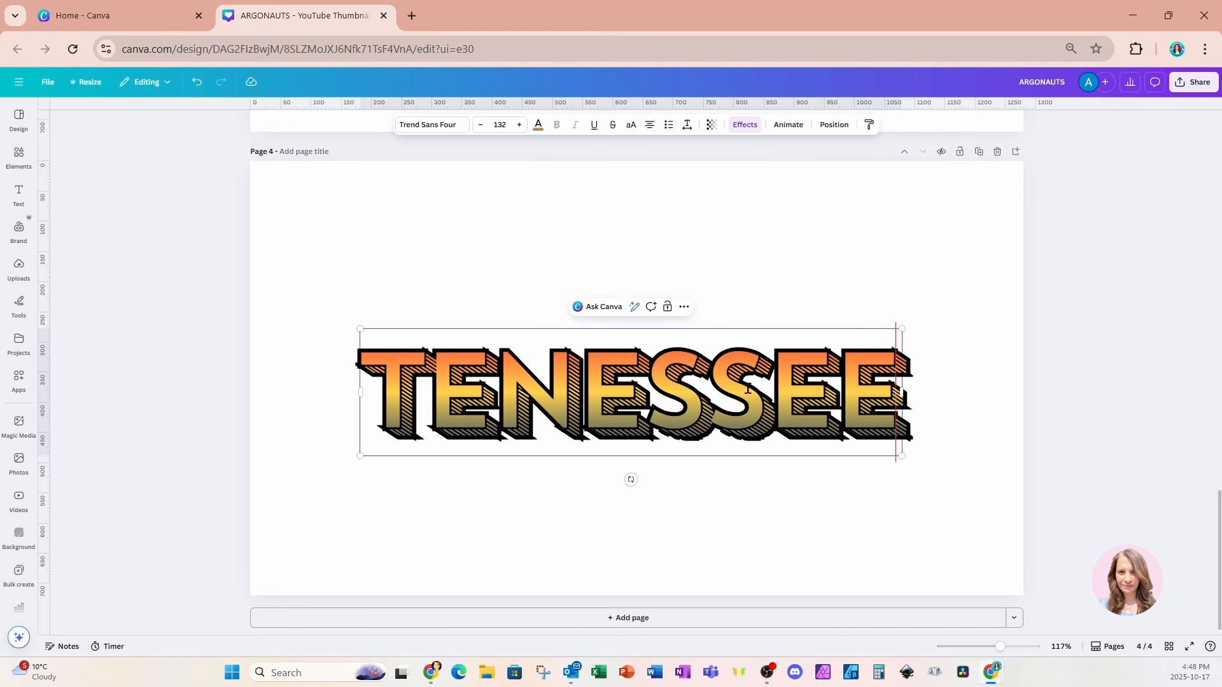
pyautogui.press('Escape')
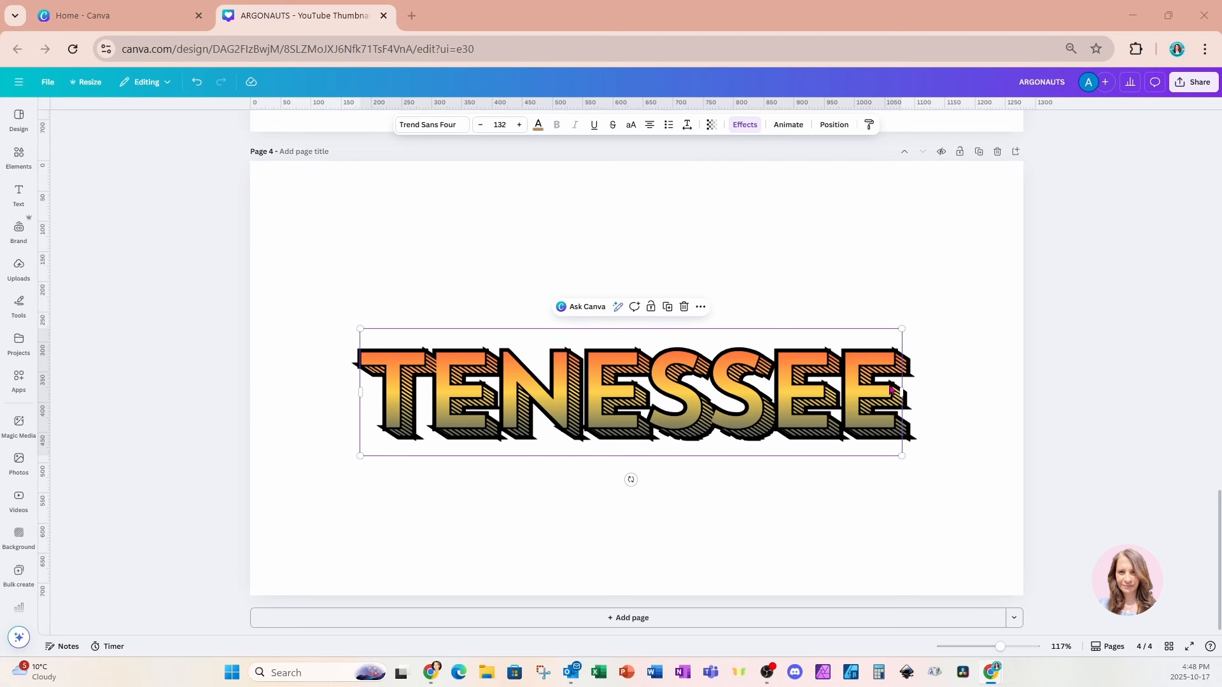
# Step: Search the fonts for COPPERPLATE and set the TENESSEE text in Copperplate Gothic
pyautogui.click(456, 127)
pyautogui.click(95, 167)
pyautogui.moveTo(96, 167); pyautogui.dragTo(57, 170)
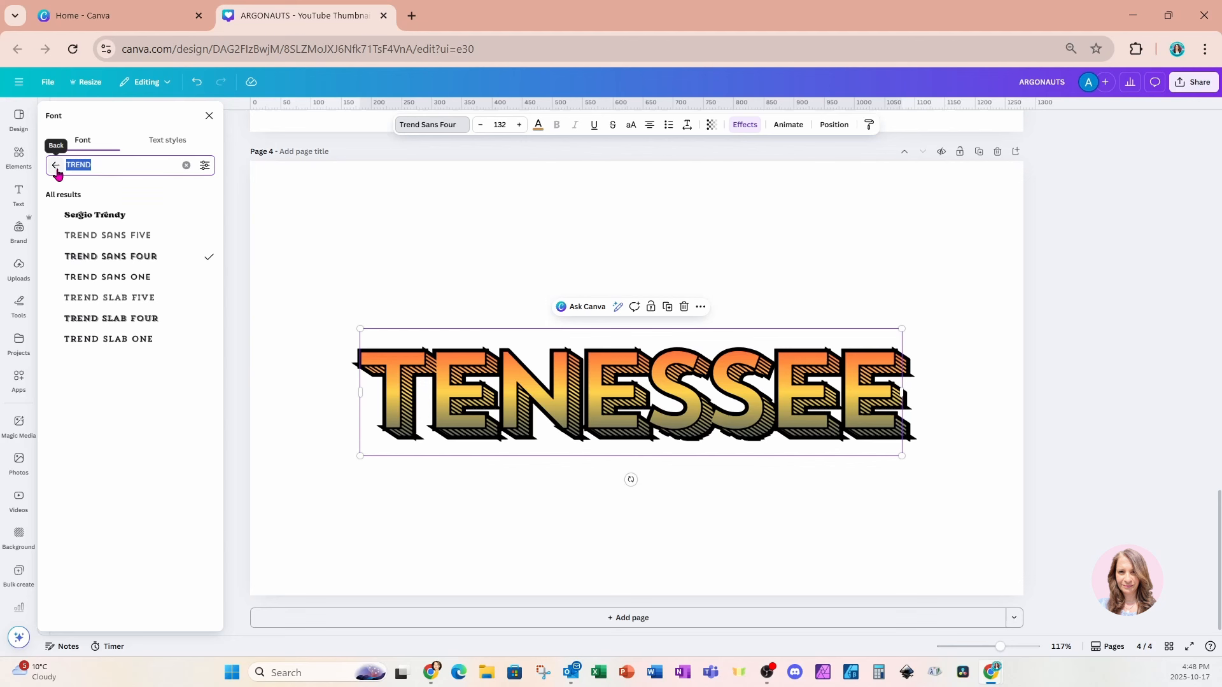
pyautogui.write('COPPERPLATE')
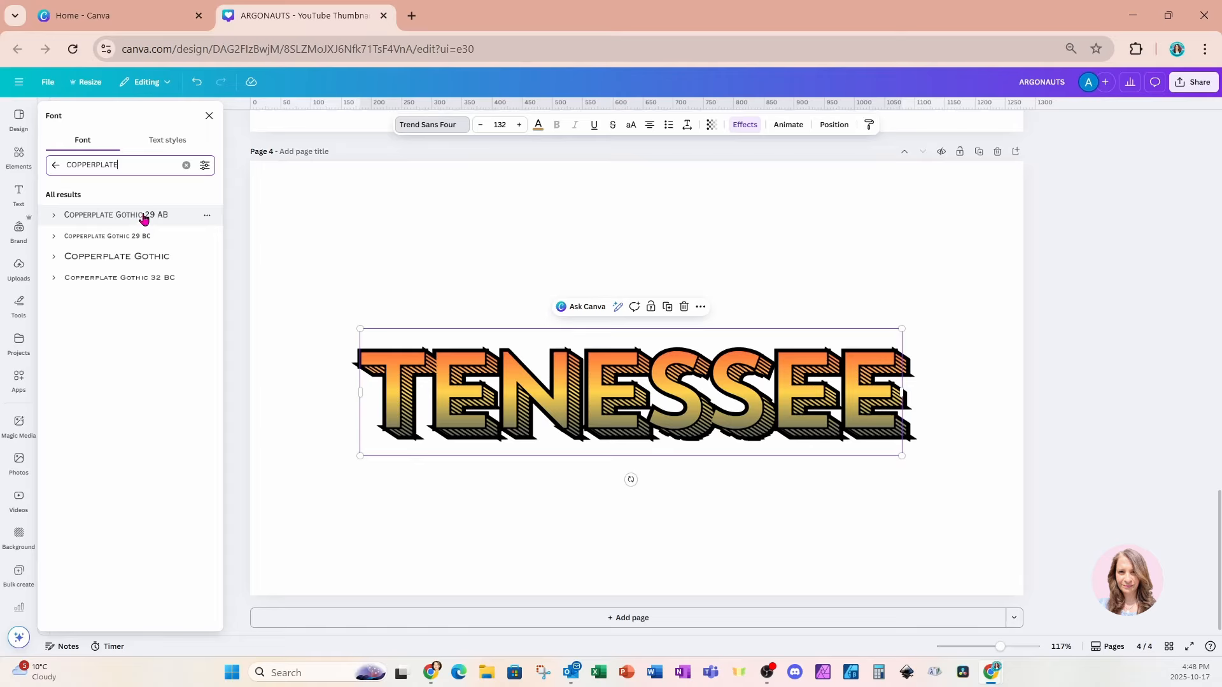
pyautogui.click(125, 257)
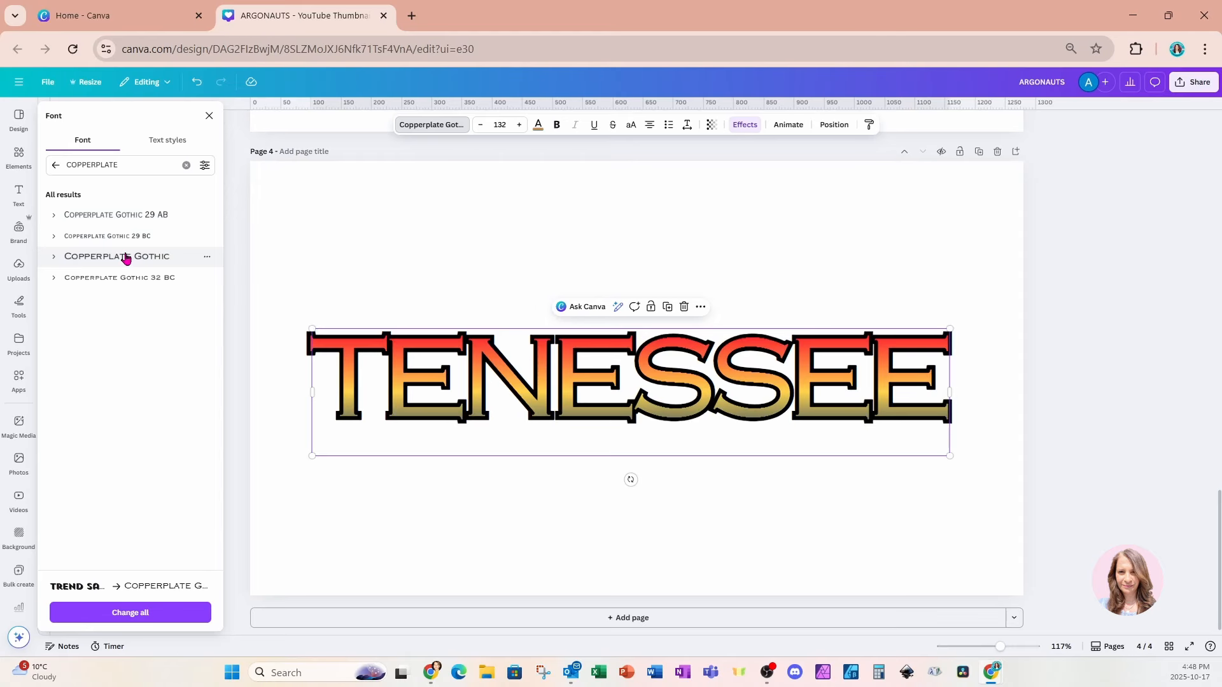
# Step: Set the TENESSEE text's letter spacing to 0 and make the text bold
pyautogui.click(689, 127)
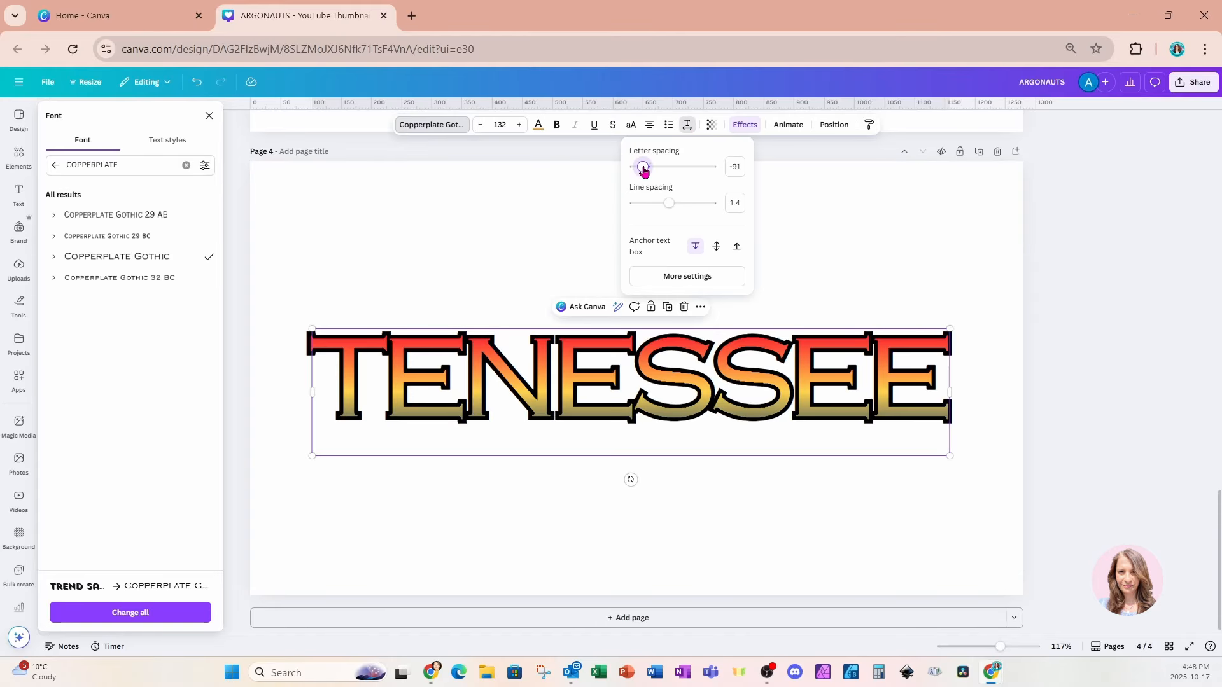
pyautogui.moveTo(643, 169); pyautogui.dragTo(650, 171)
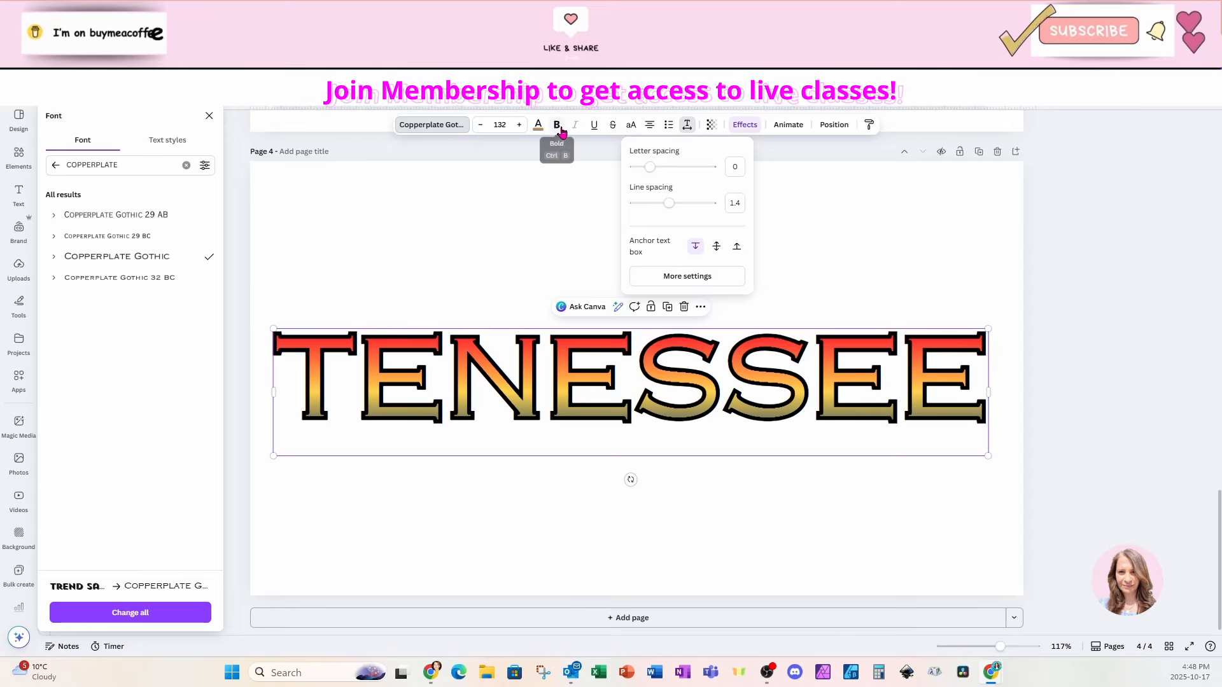
pyautogui.click(483, 366)
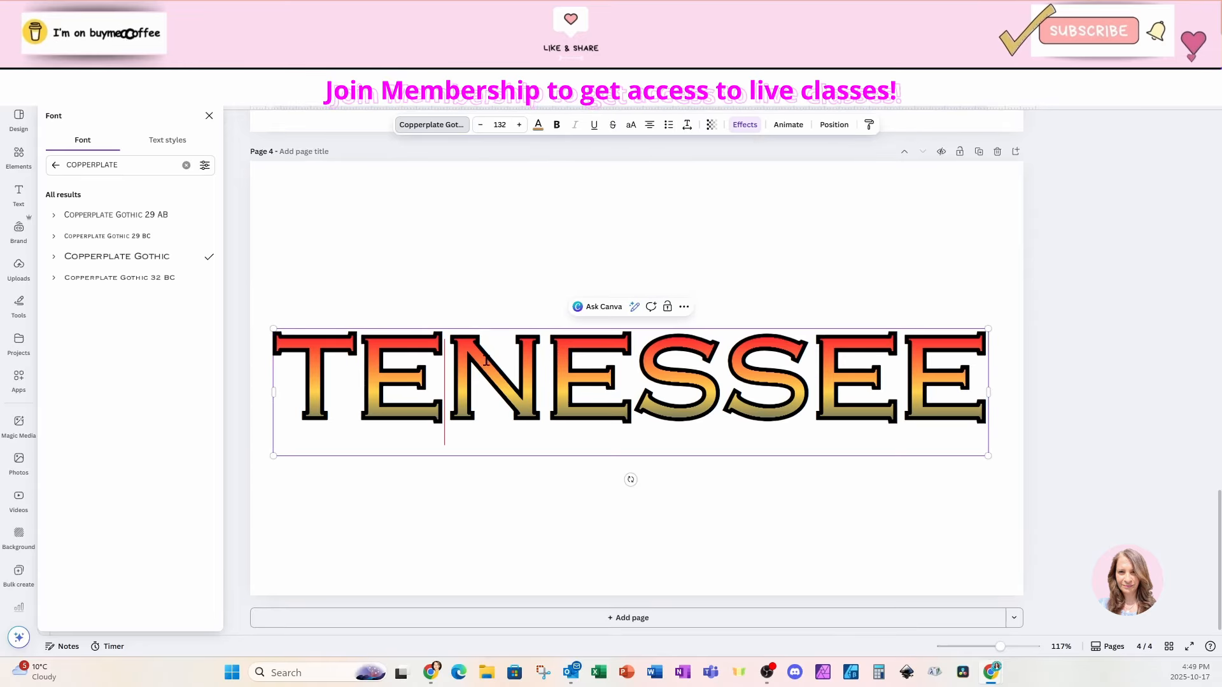
pyautogui.click(592, 262)
pyautogui.click(530, 346)
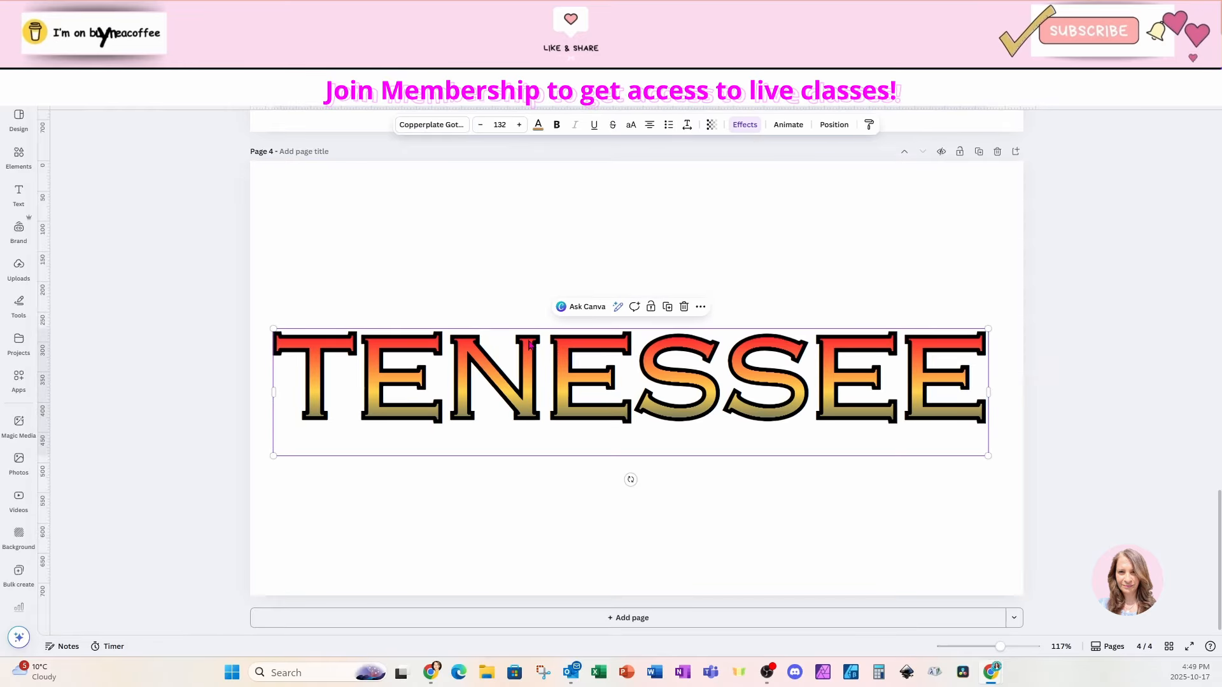
pyautogui.click(558, 126)
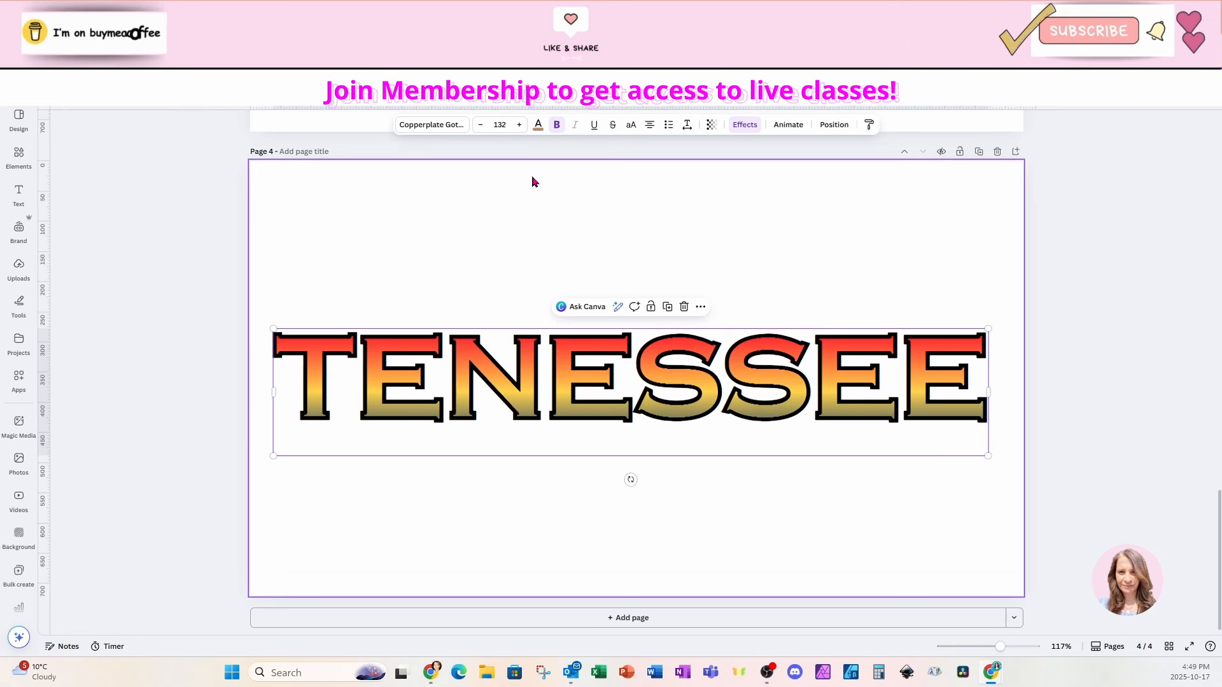
# Step: Apply the default purple-to-turquoise gradient to the TENESSEE text and change its first colour to dark blue #00147F
pyautogui.click(539, 125)
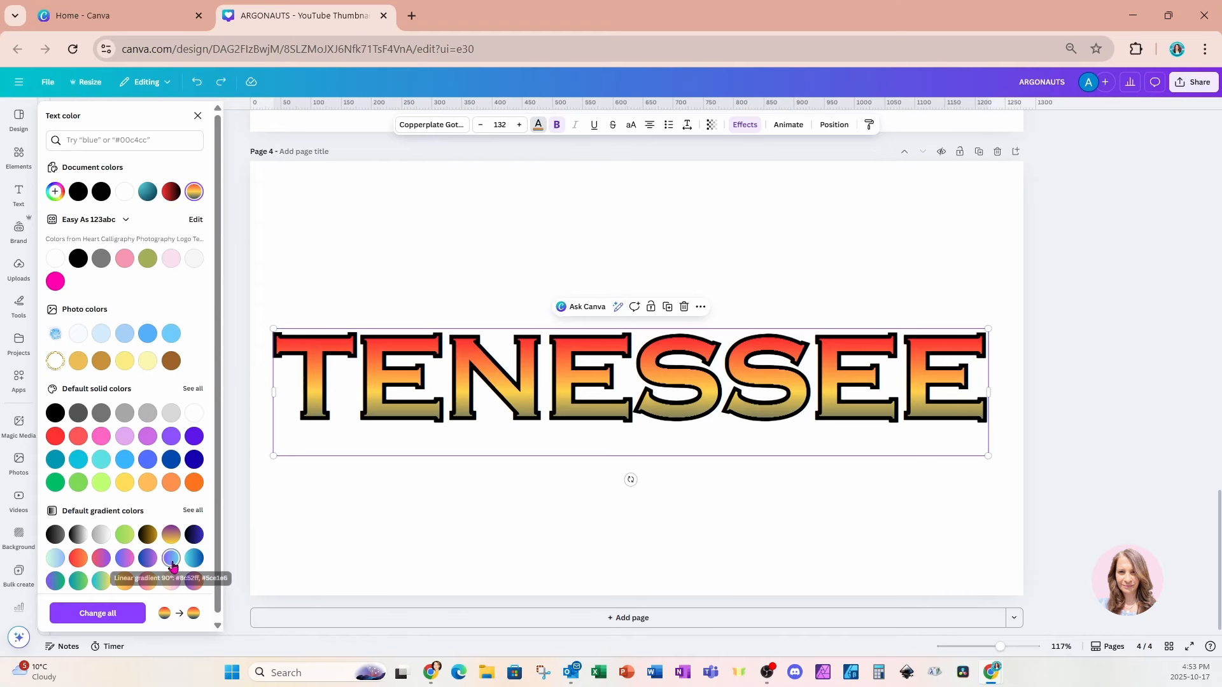
pyautogui.click(172, 563)
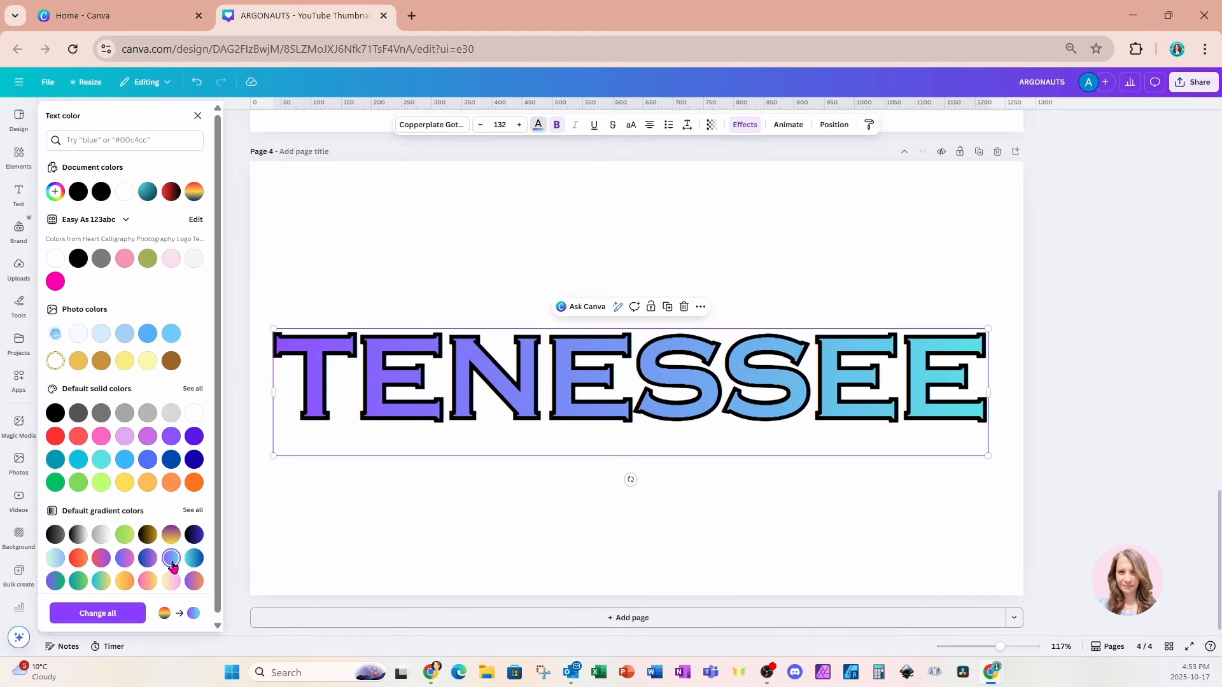
pyautogui.click(56, 193)
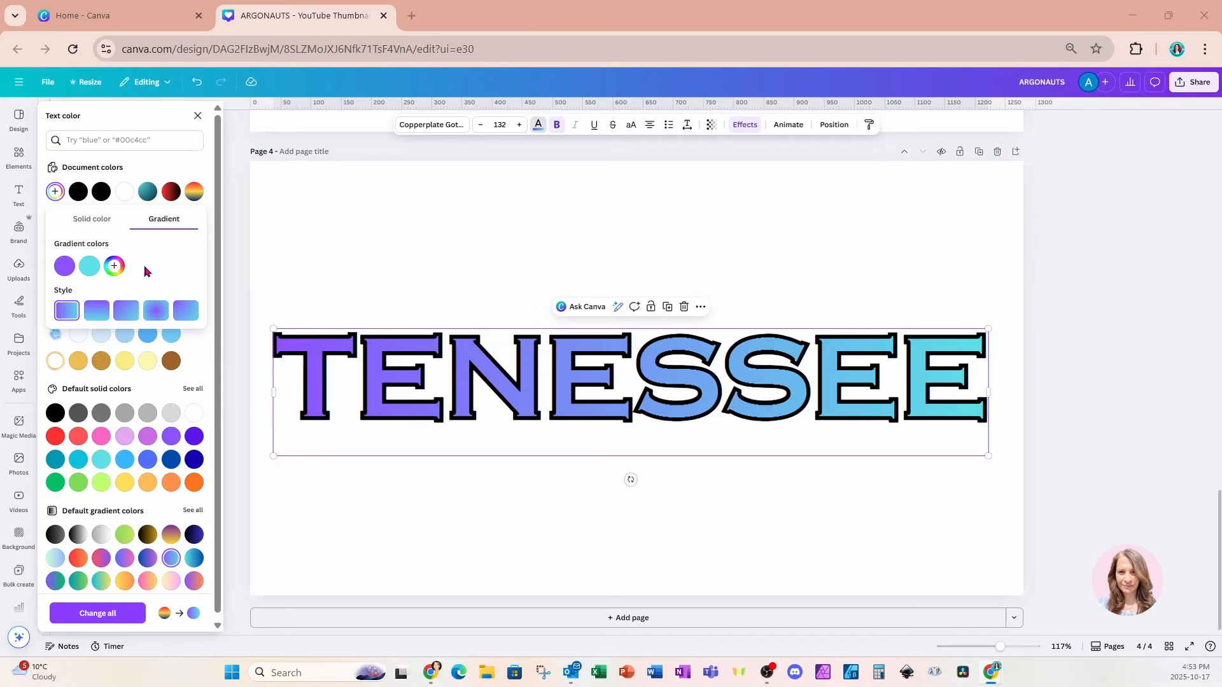
pyautogui.click(65, 266)
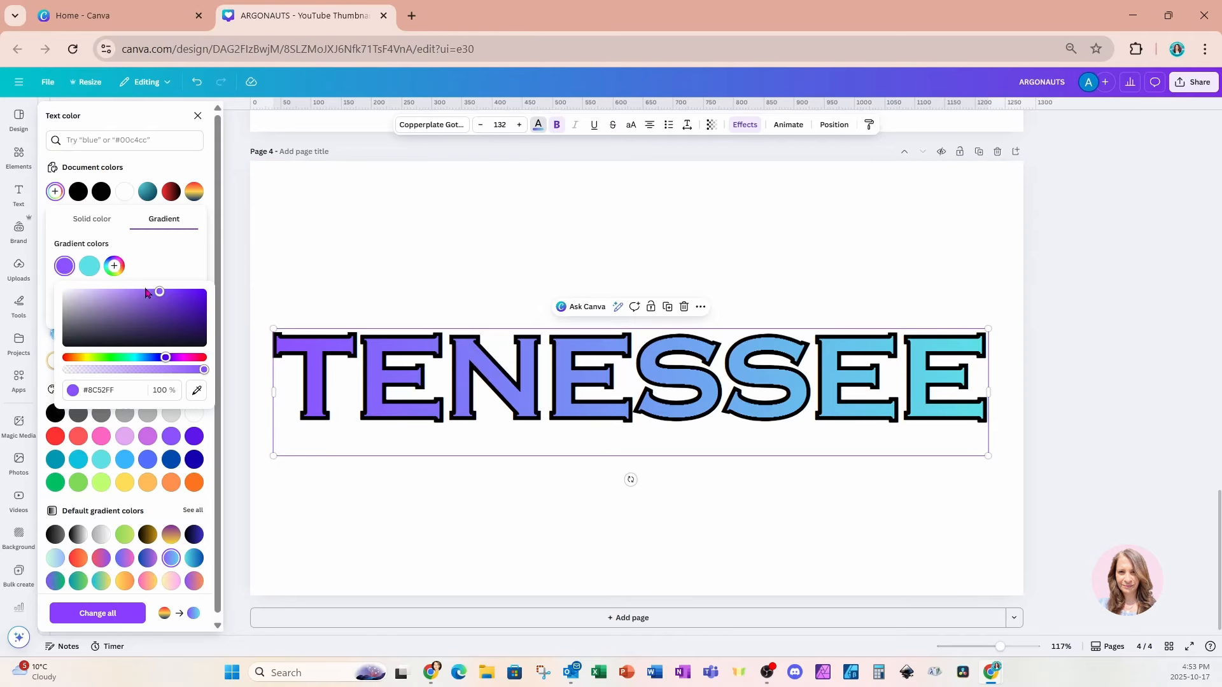
pyautogui.click(154, 358)
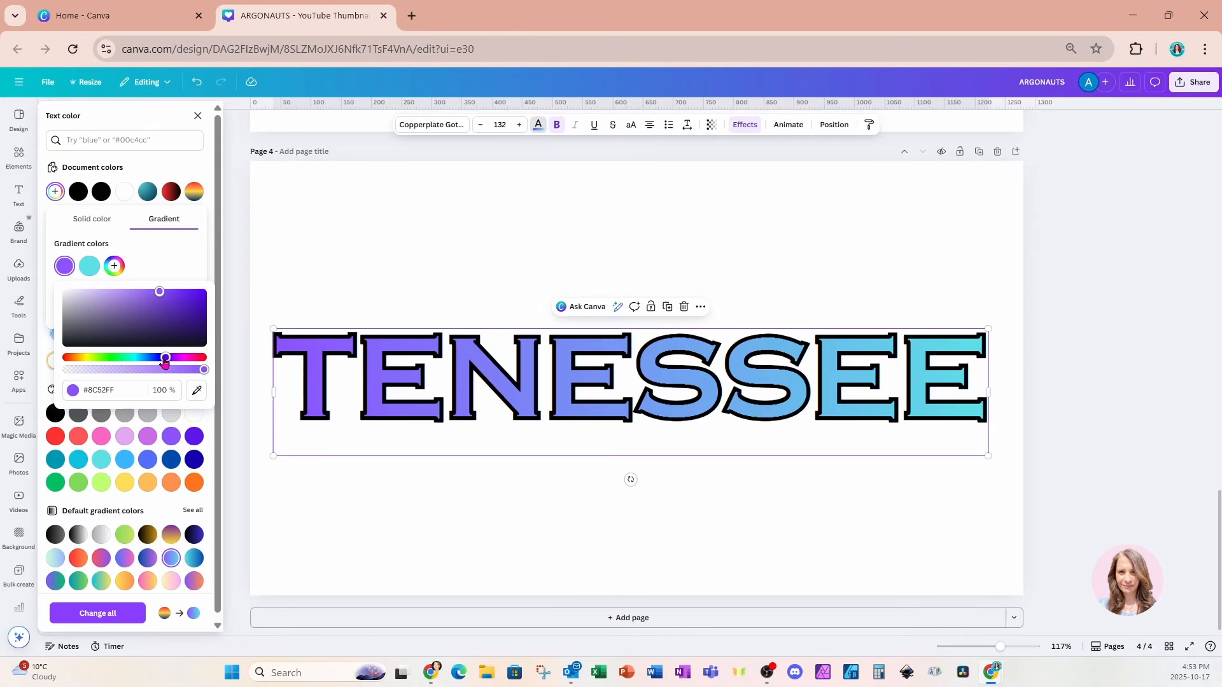
pyautogui.click(160, 293)
pyautogui.moveTo(159, 293); pyautogui.dragTo(212, 323)
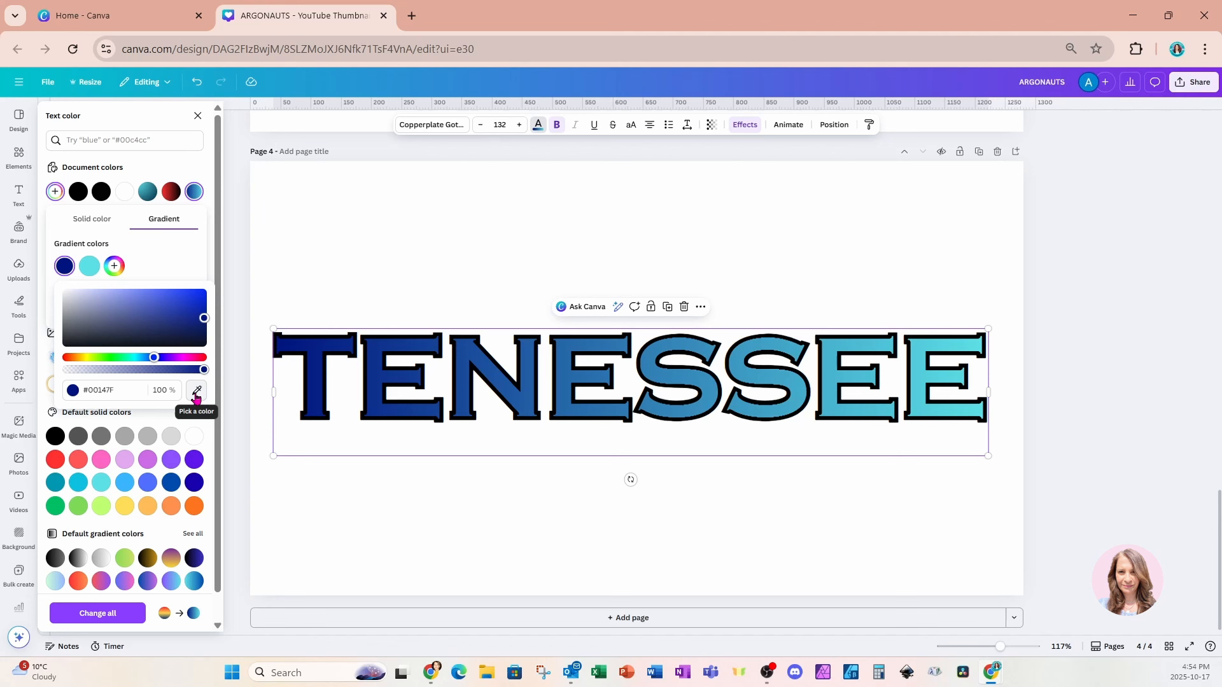
# Step: Change the second gradient colour of the TENESSEE text to red #FF0000
pyautogui.click(89, 267)
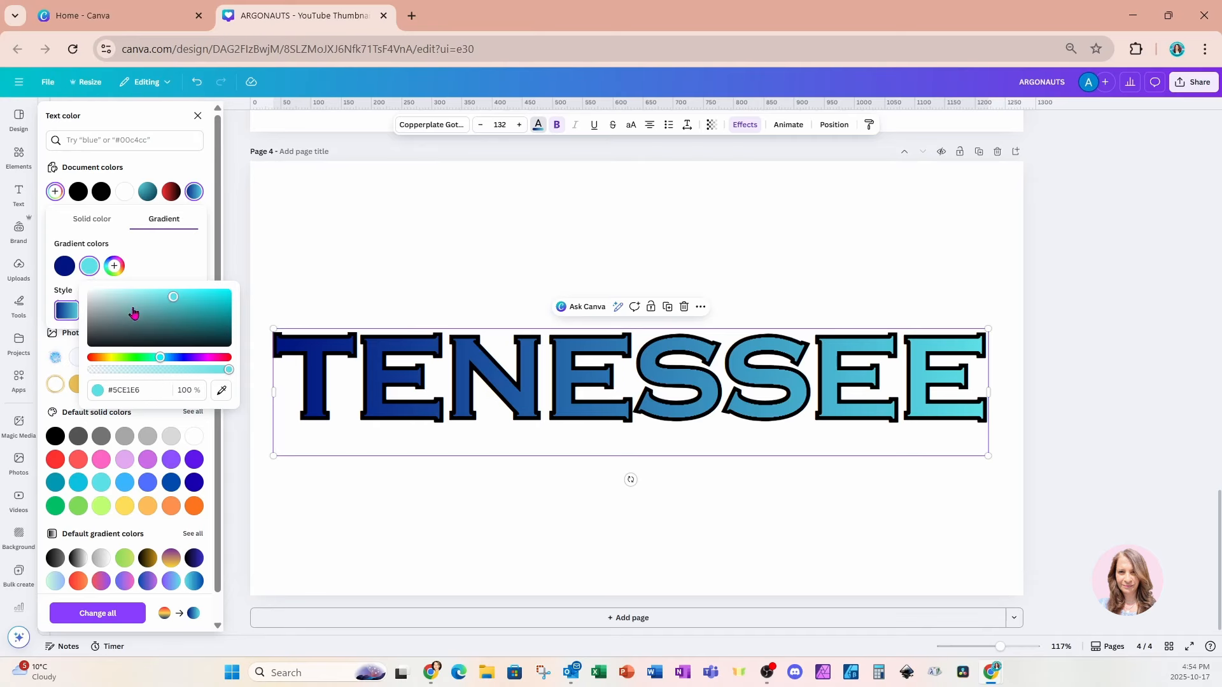
pyautogui.moveTo(160, 359); pyautogui.dragTo(232, 363)
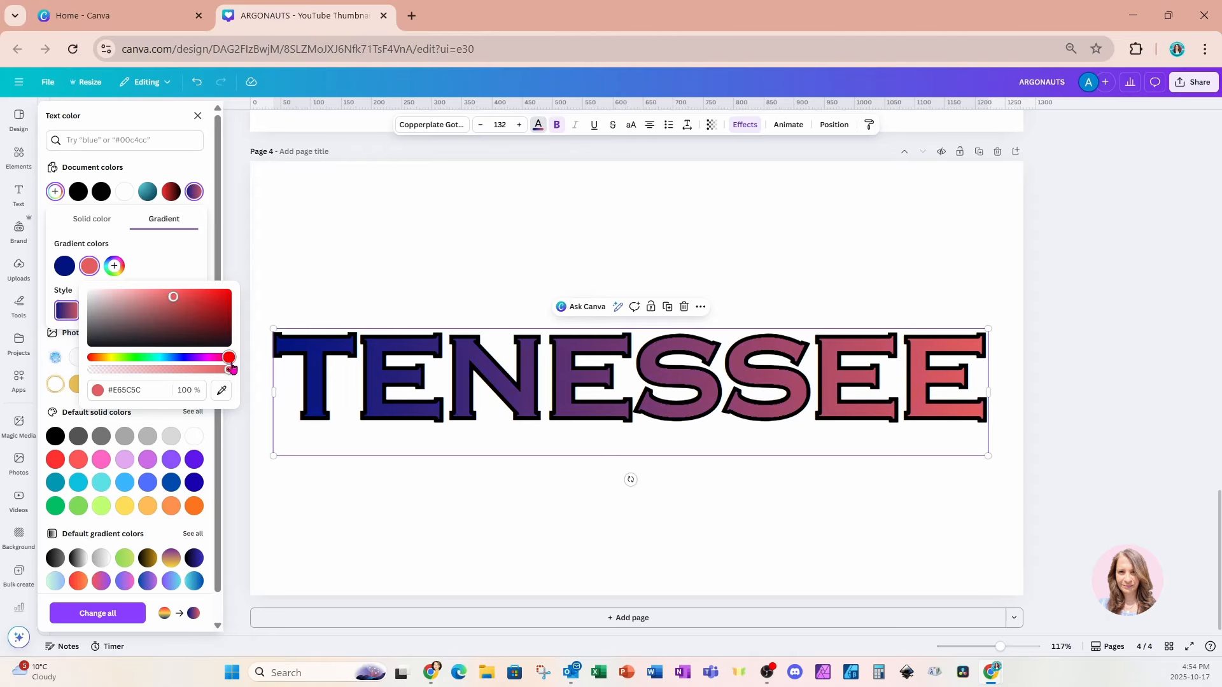
pyautogui.moveTo(175, 301); pyautogui.dragTo(235, 294)
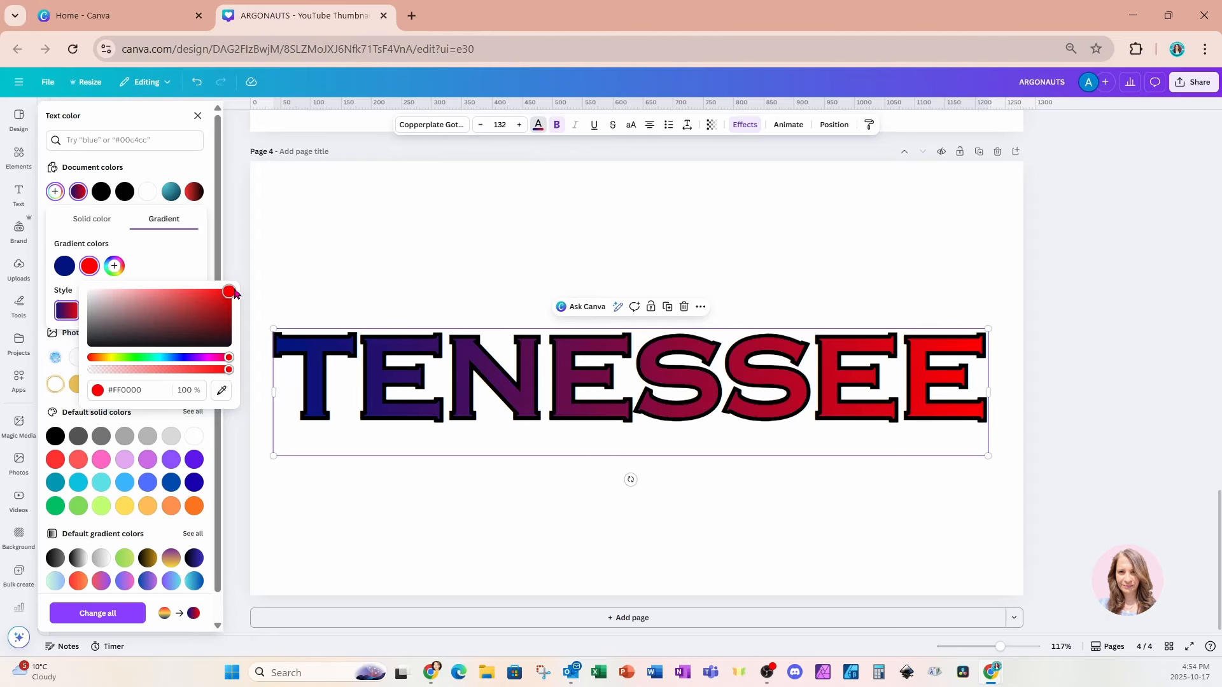
pyautogui.click(177, 260)
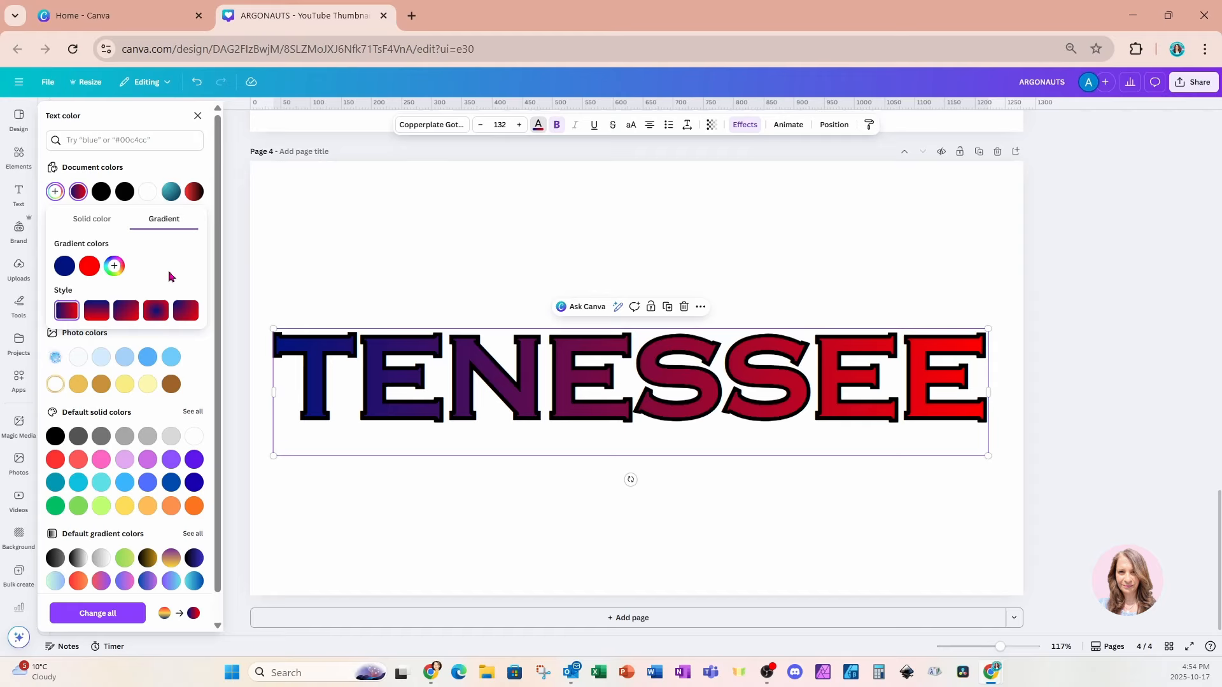
# Step: Add white #FFFFFF to the TENESSEE gradient and place it between the dark blue and the red
pyautogui.click(115, 266)
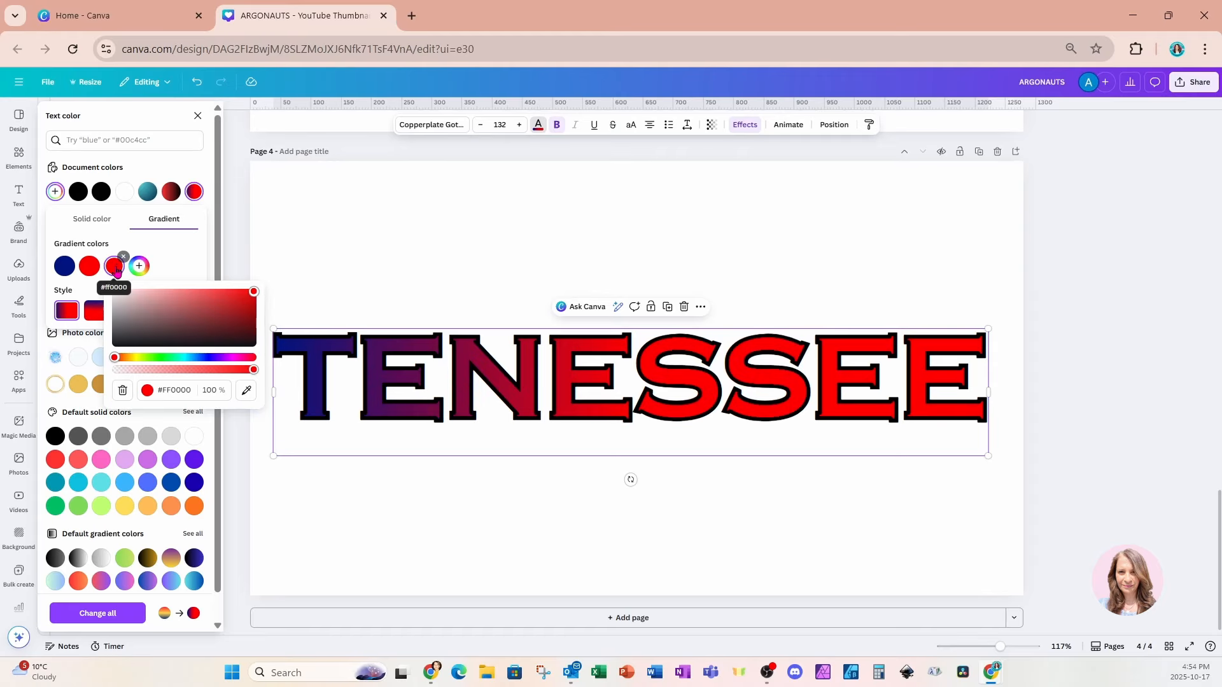
pyautogui.moveTo(254, 292); pyautogui.dragTo(105, 289)
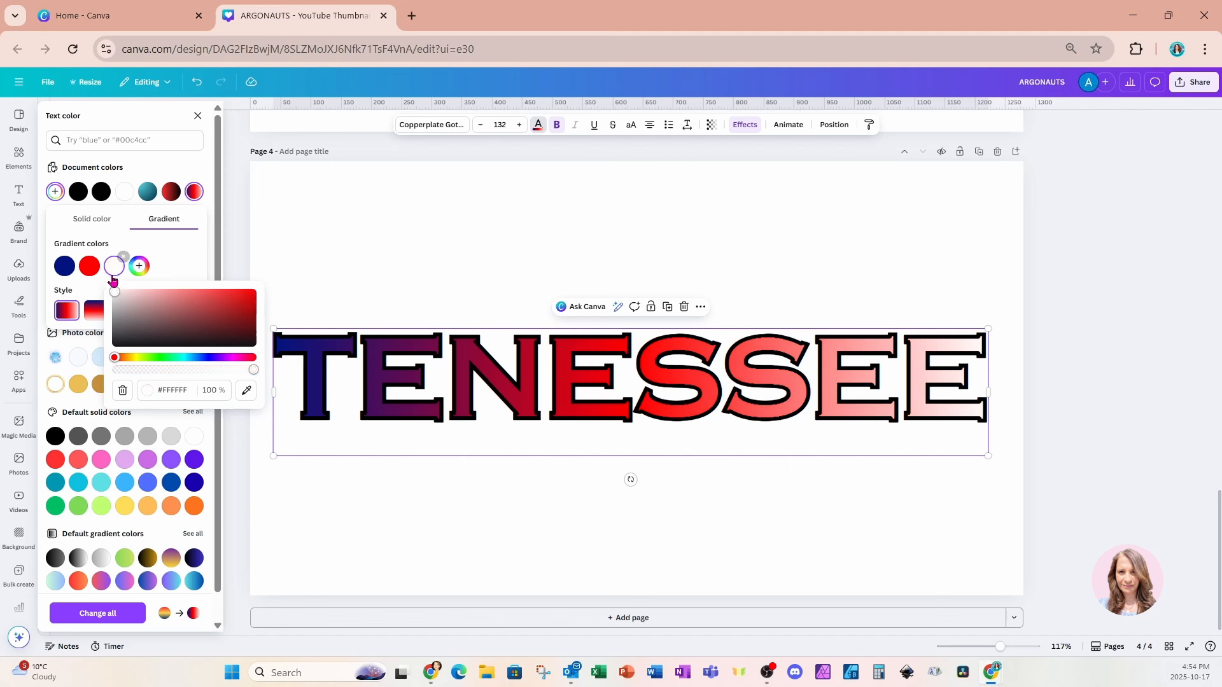
pyautogui.click(177, 272)
pyautogui.moveTo(114, 270); pyautogui.dragTo(89, 269)
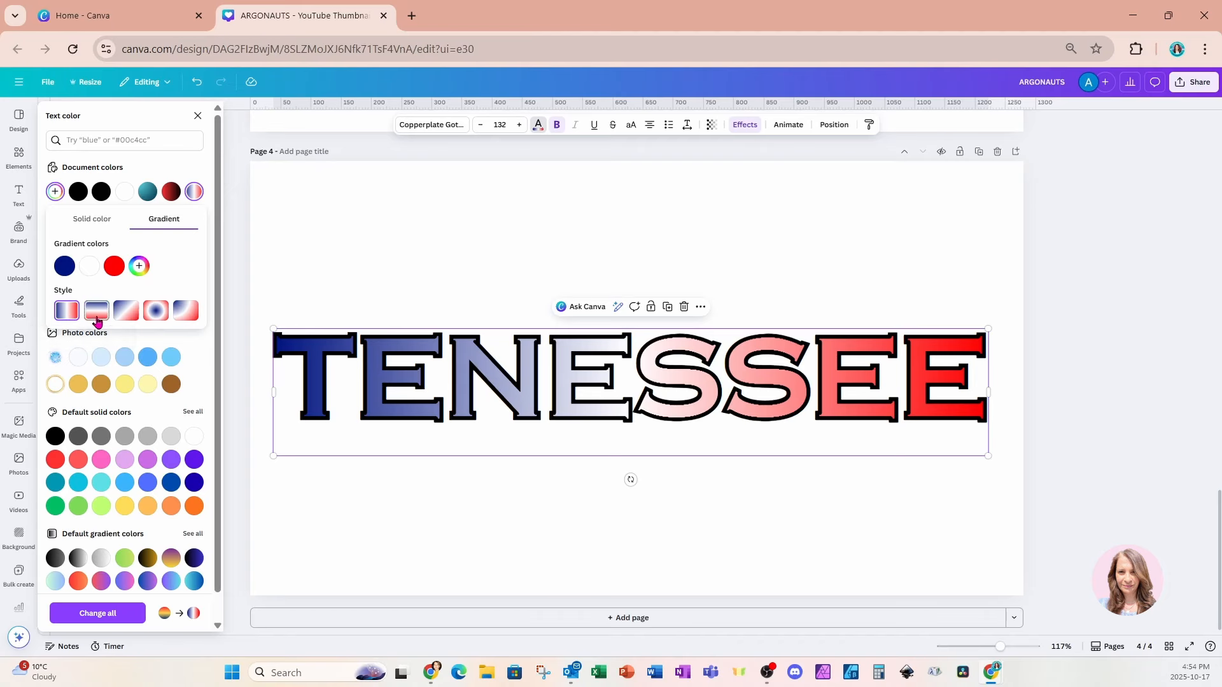
# Step: Make the TENESSEE gradient run from top to bottom and change its first colour to bright blue #0045F8
pyautogui.click(102, 314)
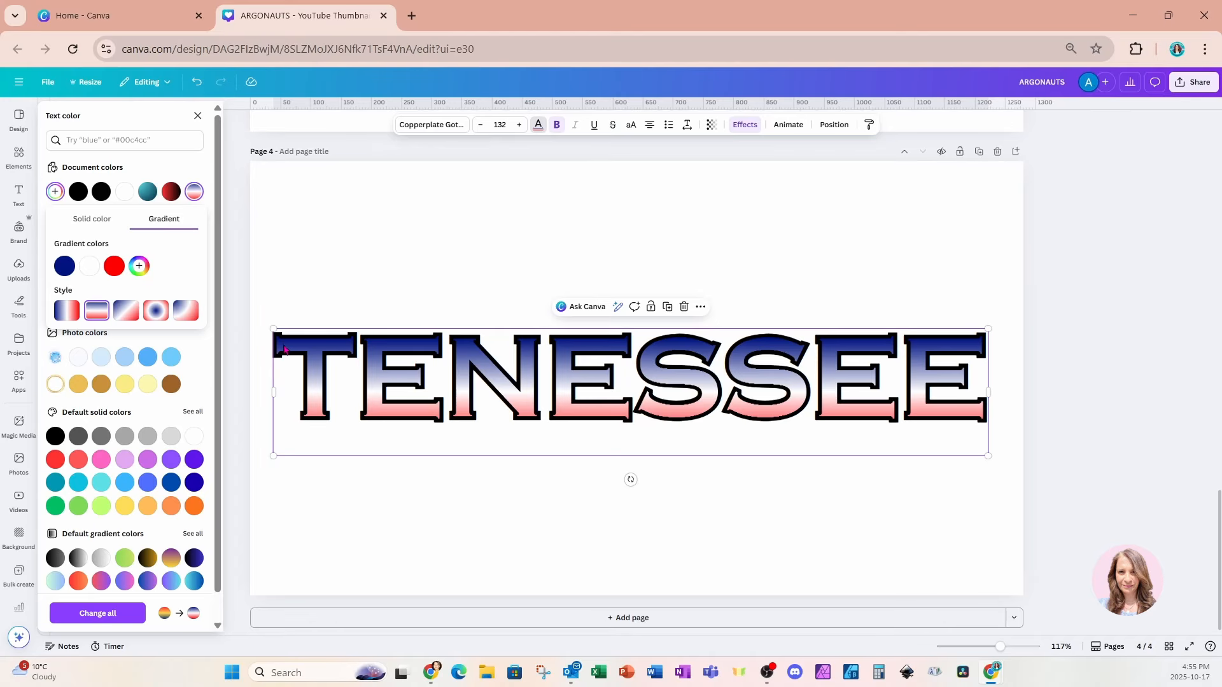
pyautogui.click(65, 266)
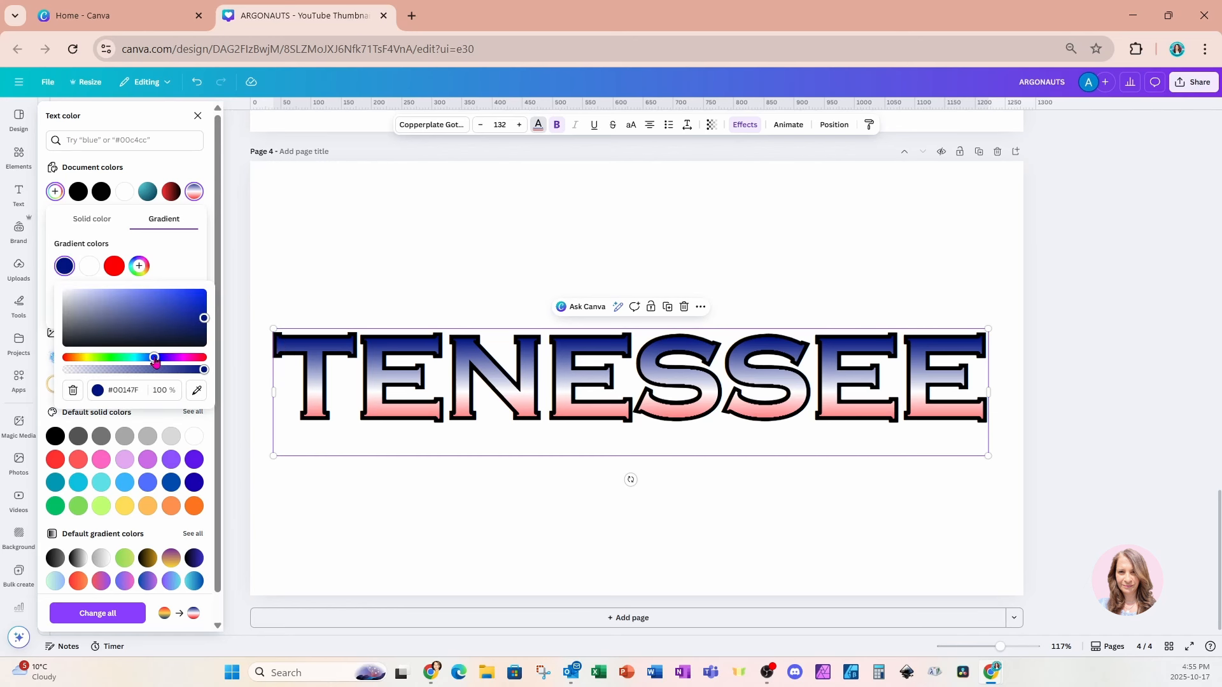
pyautogui.moveTo(155, 361); pyautogui.dragTo(152, 361)
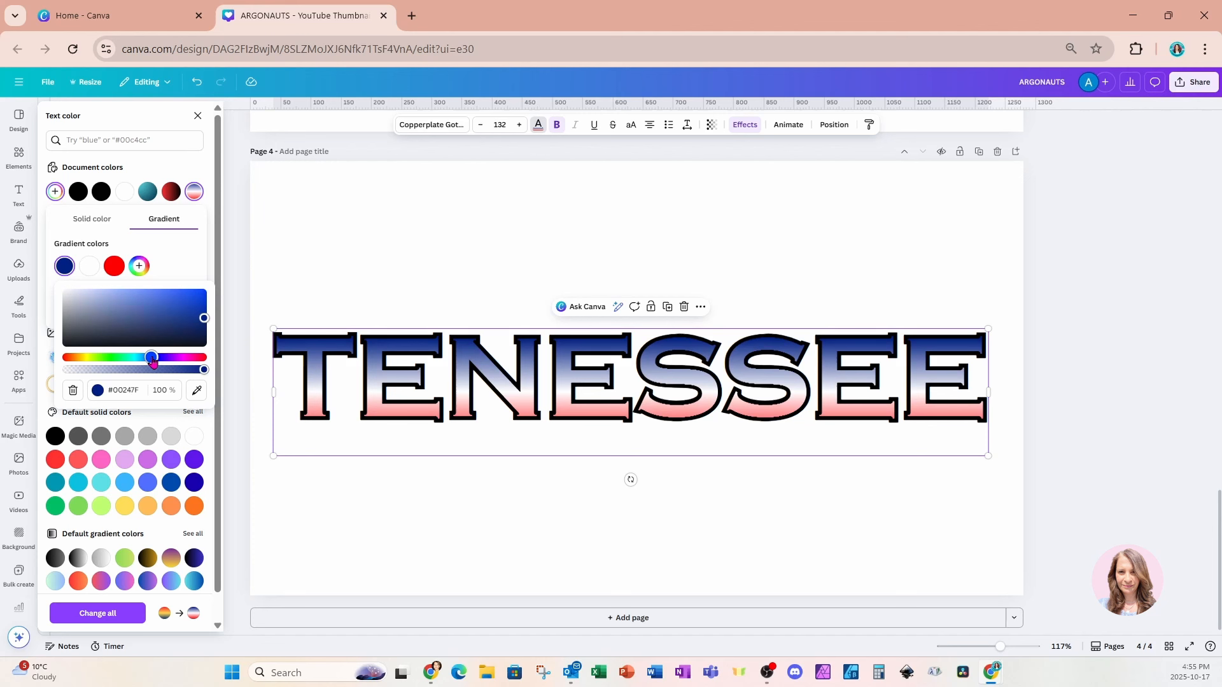
pyautogui.moveTo(208, 326); pyautogui.dragTo(219, 292)
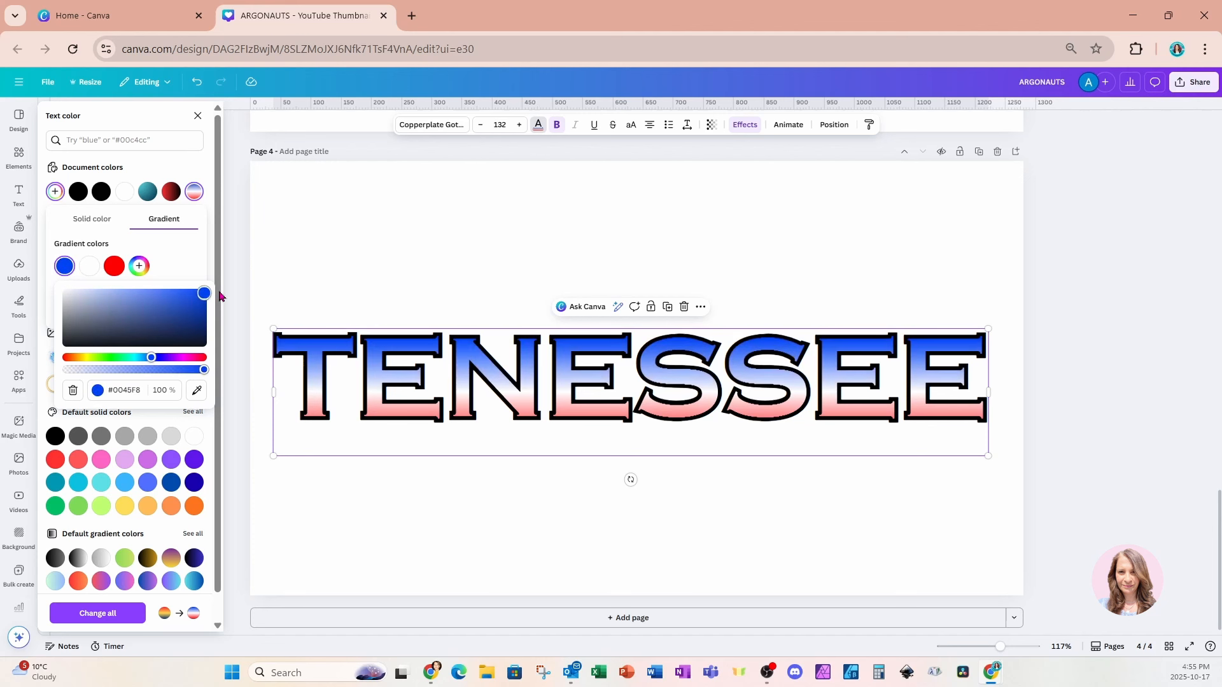
pyautogui.click(181, 269)
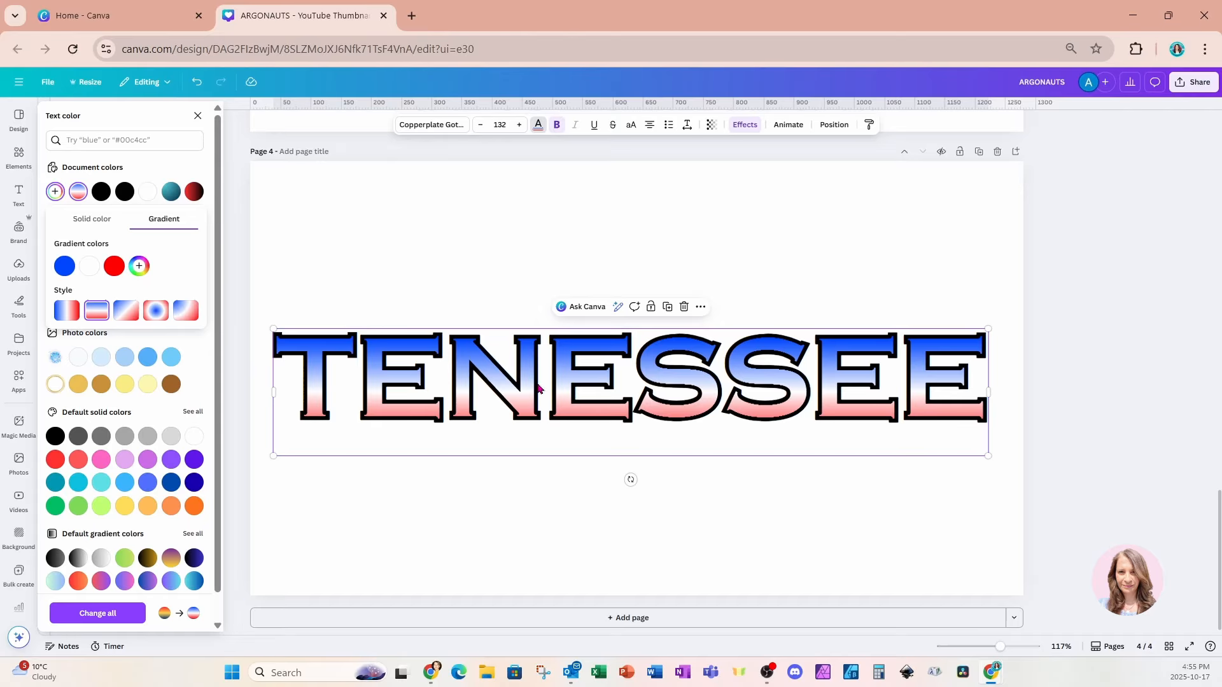
# Step: Set the TENESSEE text's outline colour to white, and duplicate the text with the copy aligned exactly over the original
pyautogui.click(744, 126)
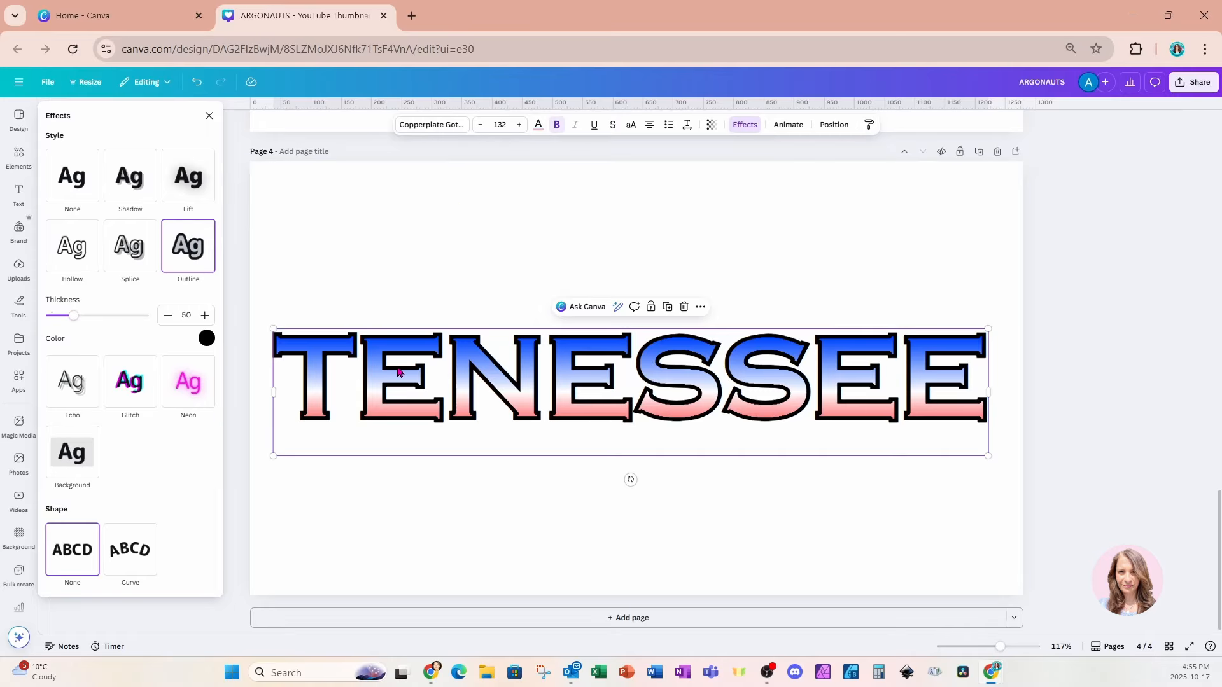
pyautogui.click(207, 338)
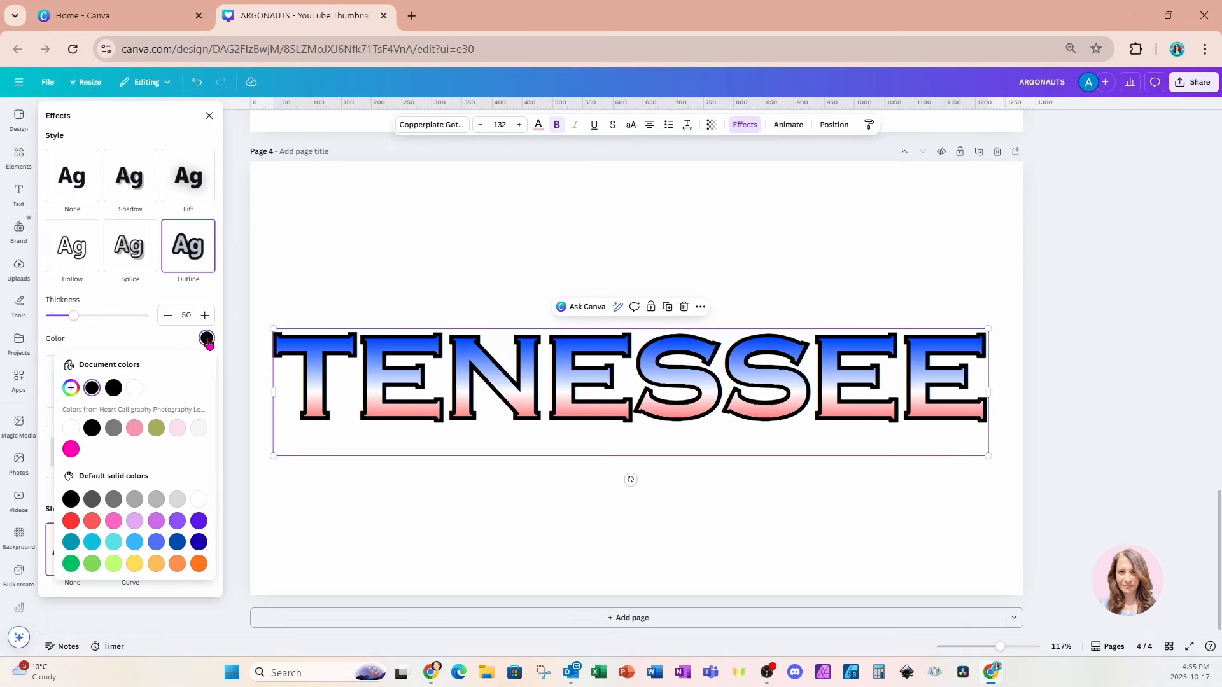
pyautogui.click(71, 429)
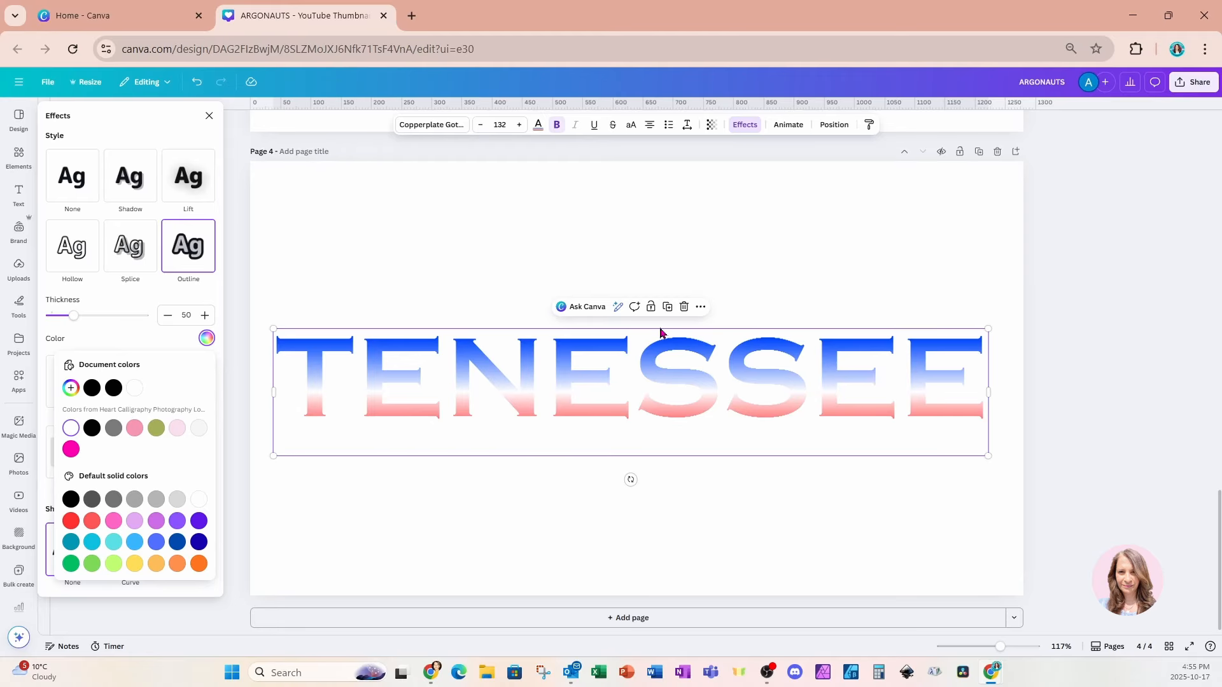
pyautogui.click(667, 307)
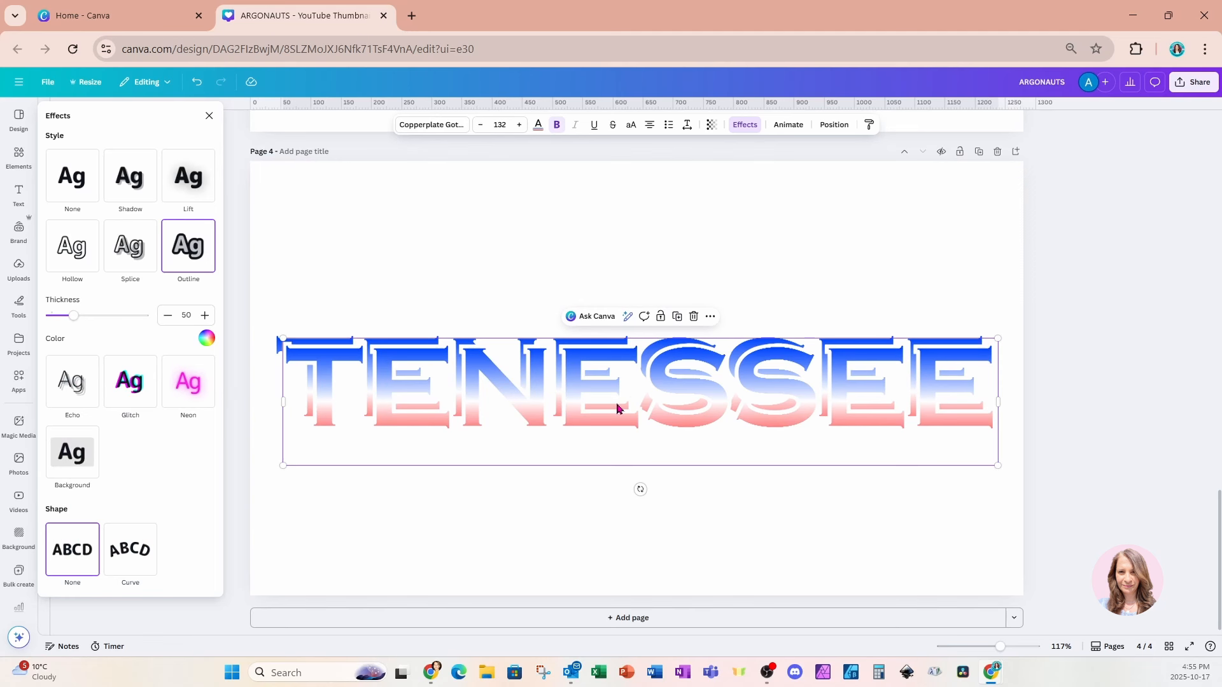
pyautogui.moveTo(616, 409); pyautogui.dragTo(608, 395)
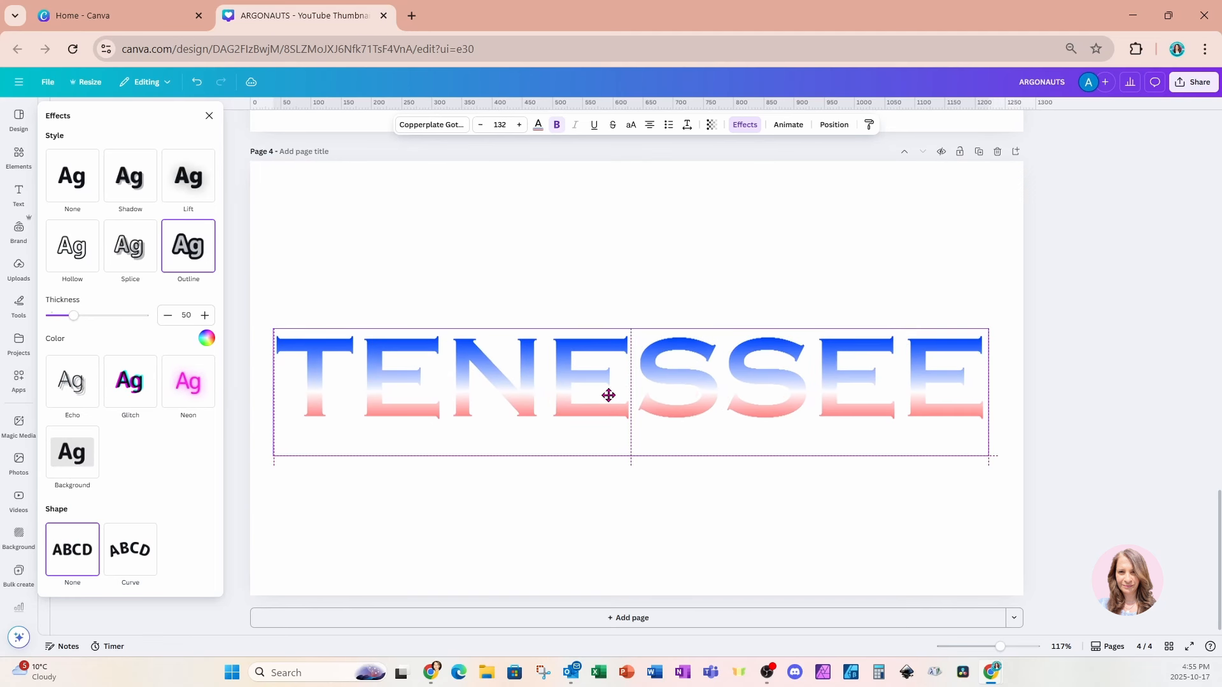
# Step: Apply the Shadow effect to the lower TENESSEE text layer with a blur of 55
pyautogui.click(834, 125)
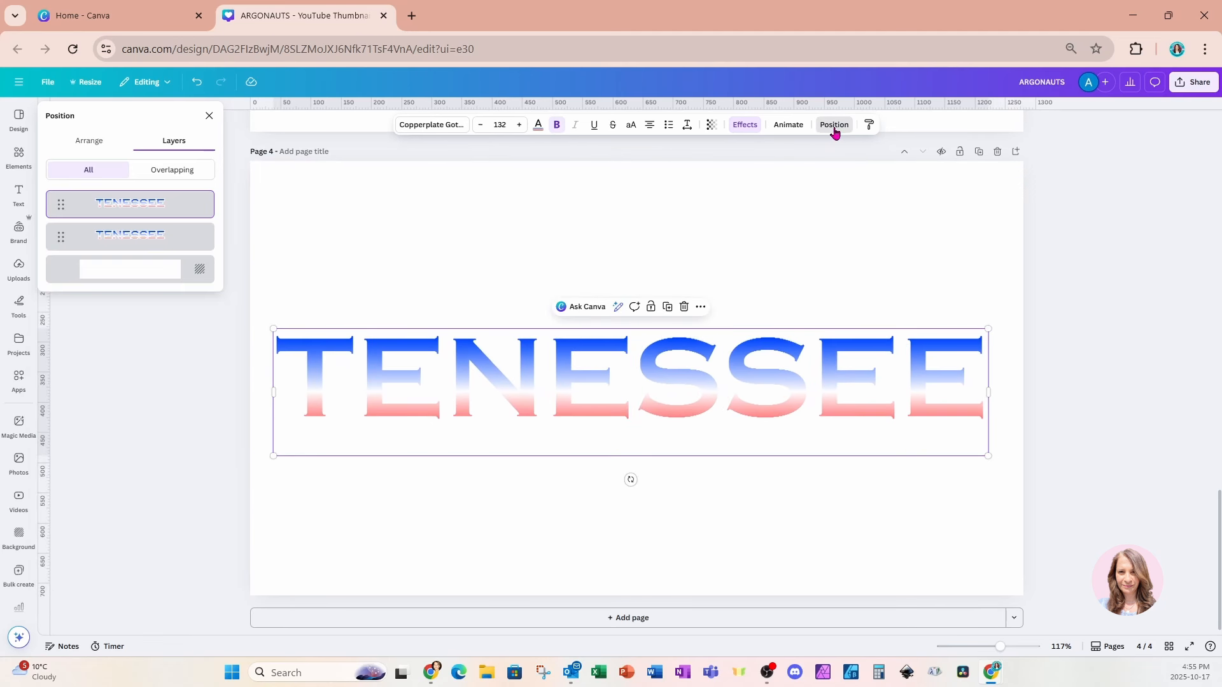
pyautogui.click(167, 244)
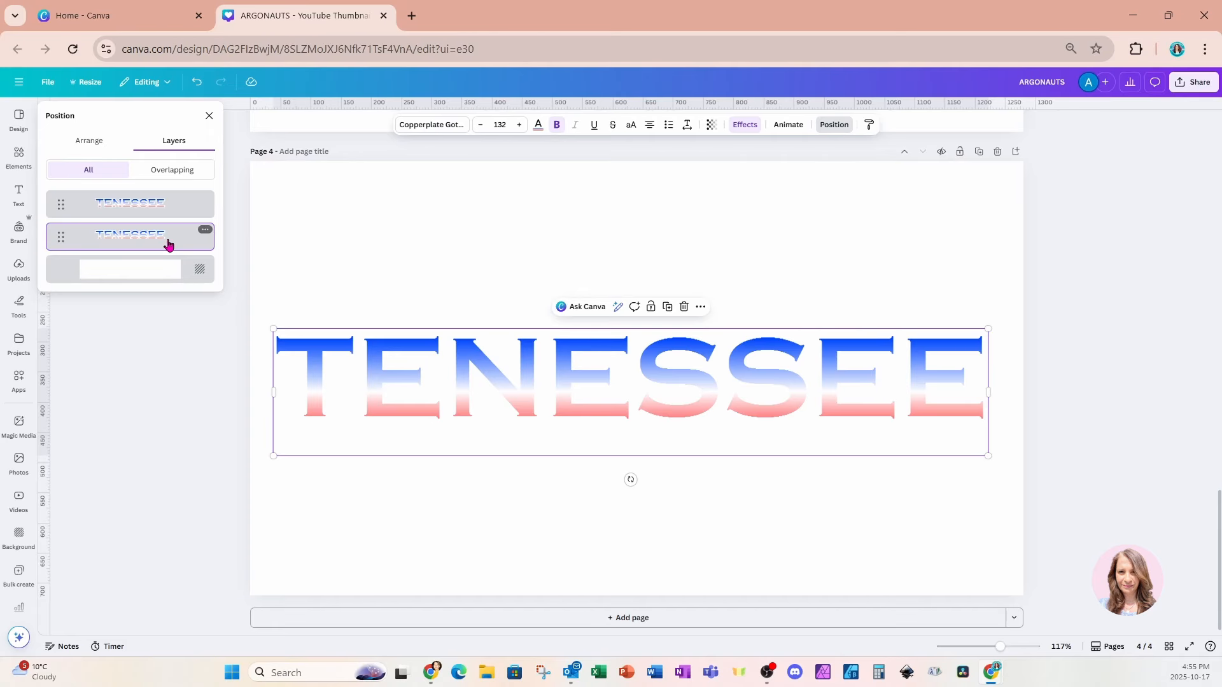
pyautogui.click(746, 127)
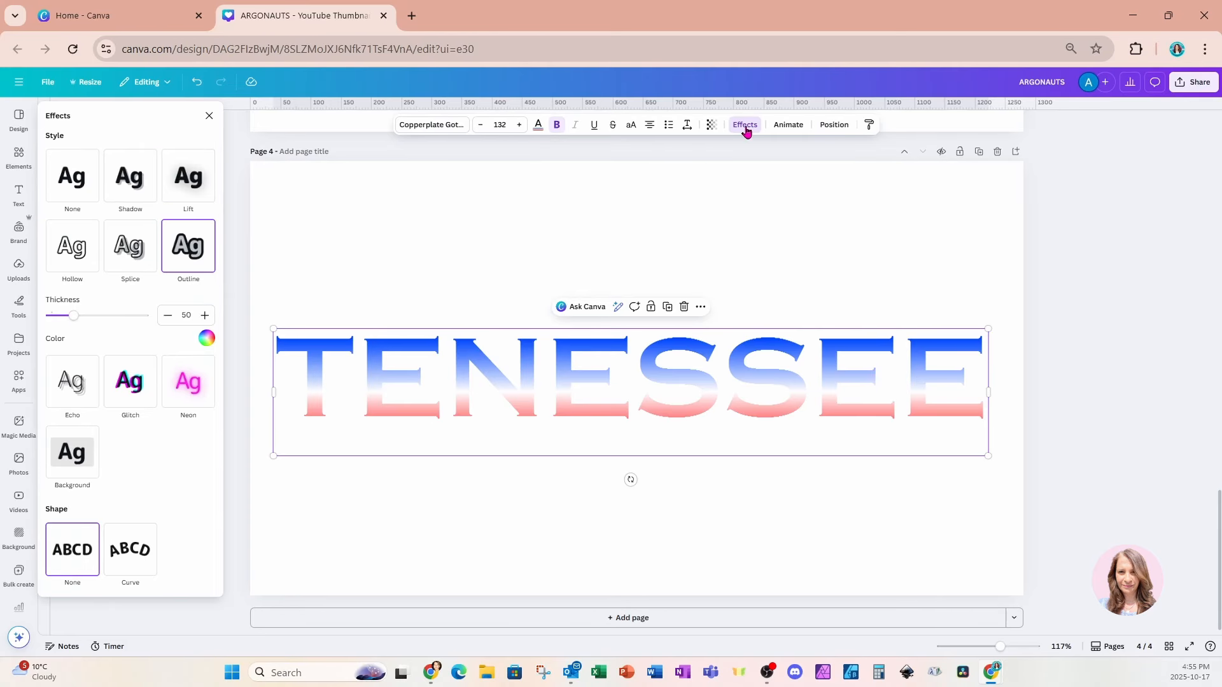
pyautogui.click(131, 180)
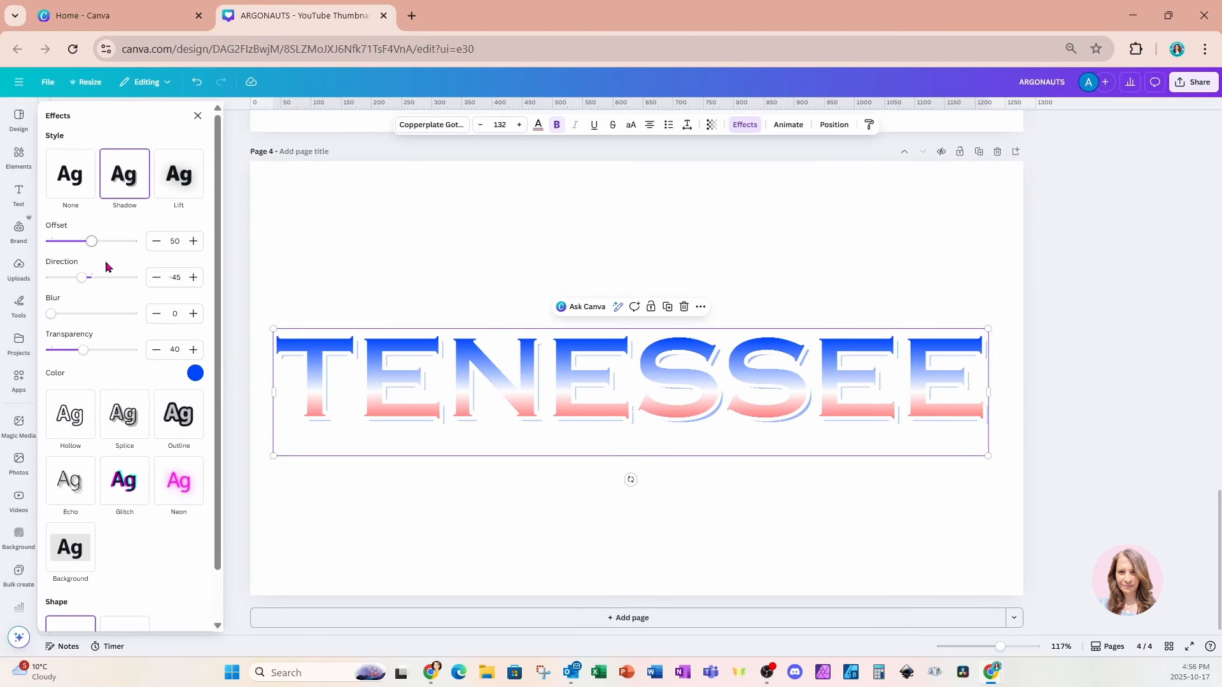
pyautogui.moveTo(51, 316); pyautogui.dragTo(97, 320)
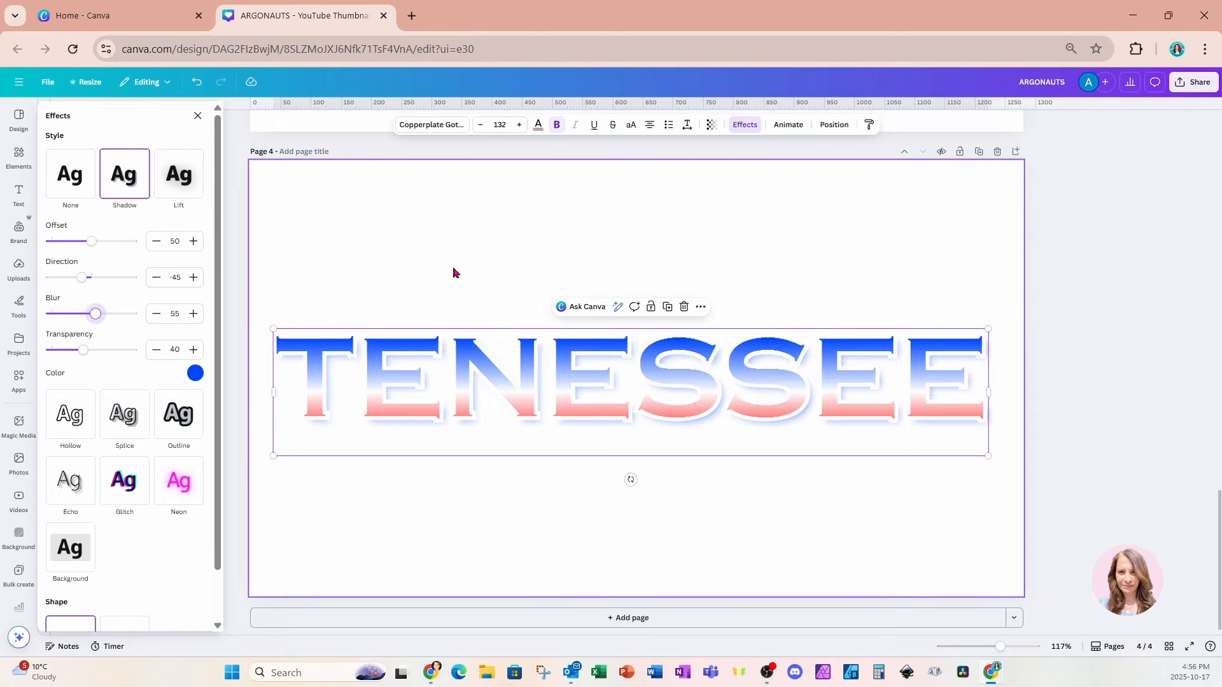
pyautogui.click(454, 233)
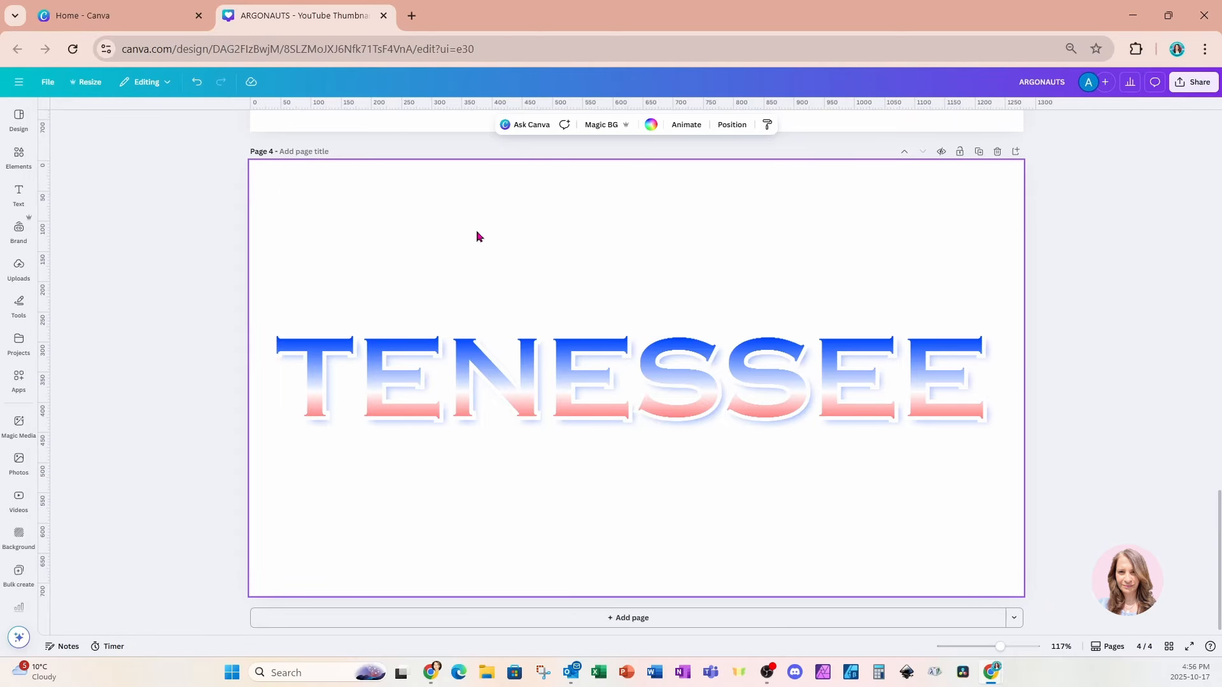
# Step: Add a circle shape at the centre of page 4
pyautogui.press('c')
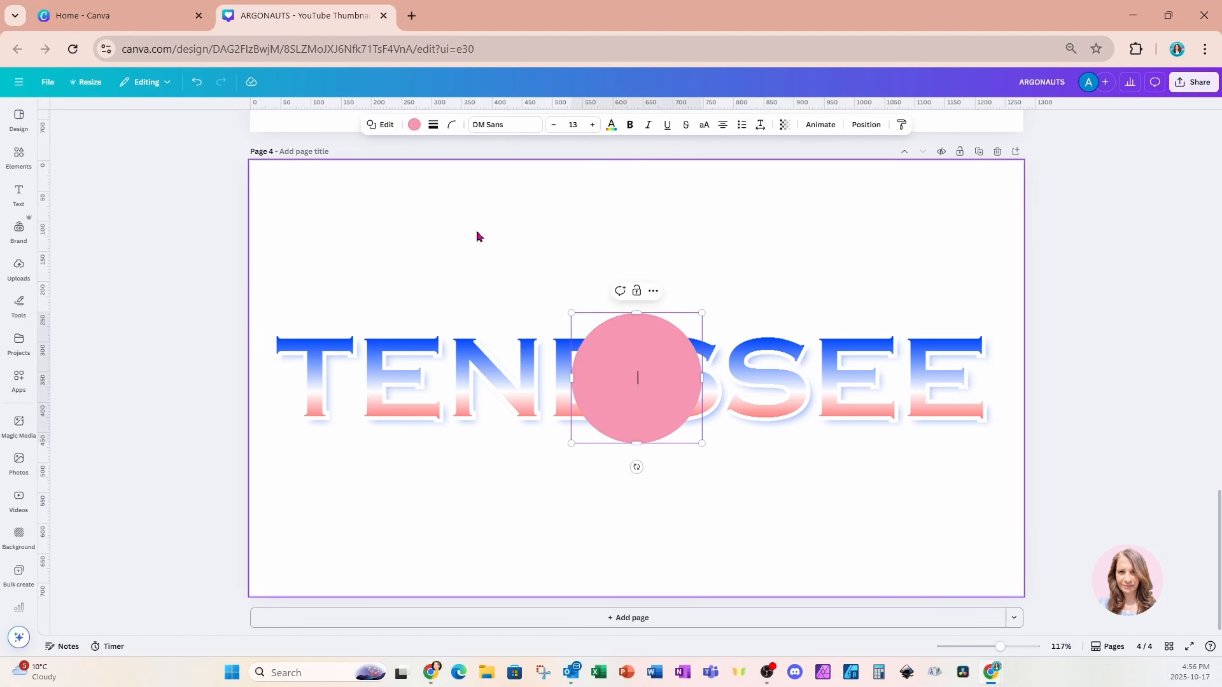
pyautogui.doubleClick(606, 372)
pyautogui.click(729, 512)
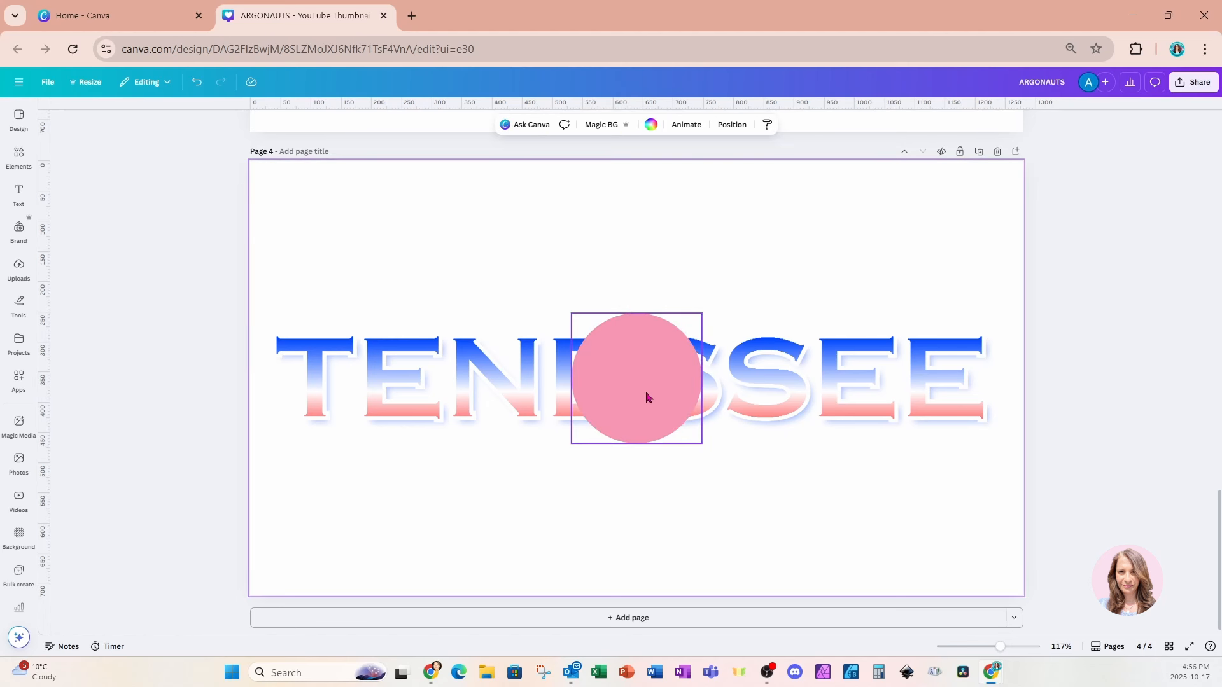
pyautogui.moveTo(646, 397); pyautogui.dragTo(644, 392)
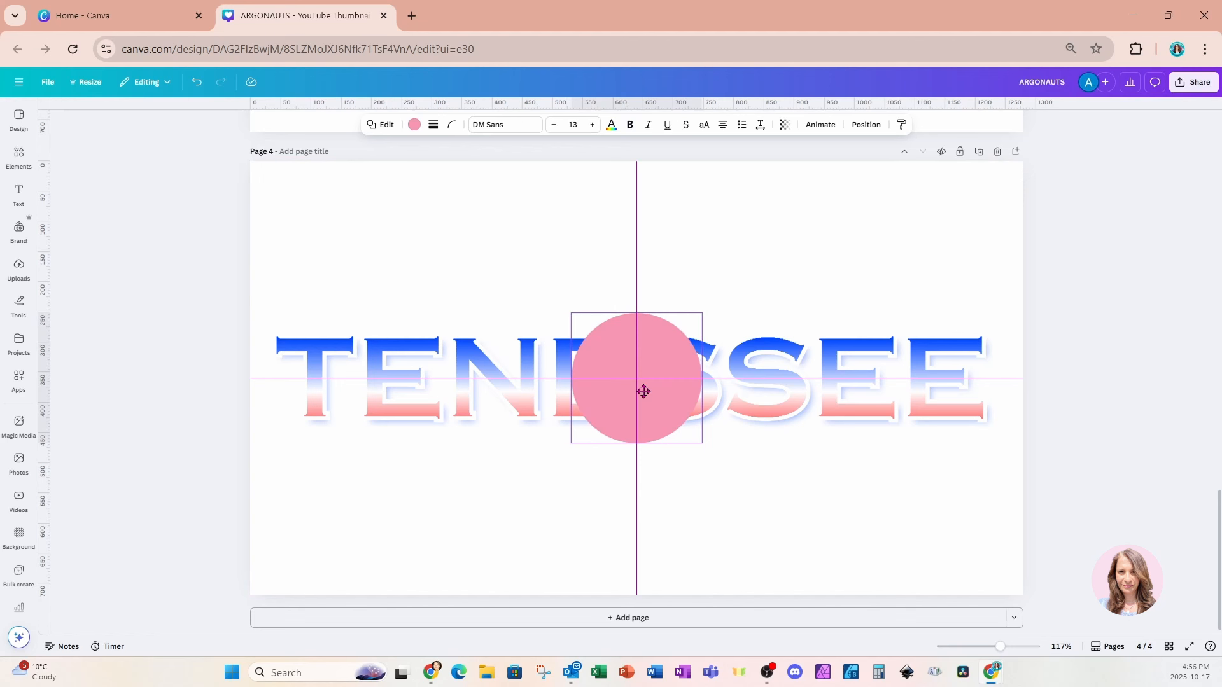
# Step: Remove the circle's fill colour and give it a solid black stroke with a weight of 4
pyautogui.click(415, 125)
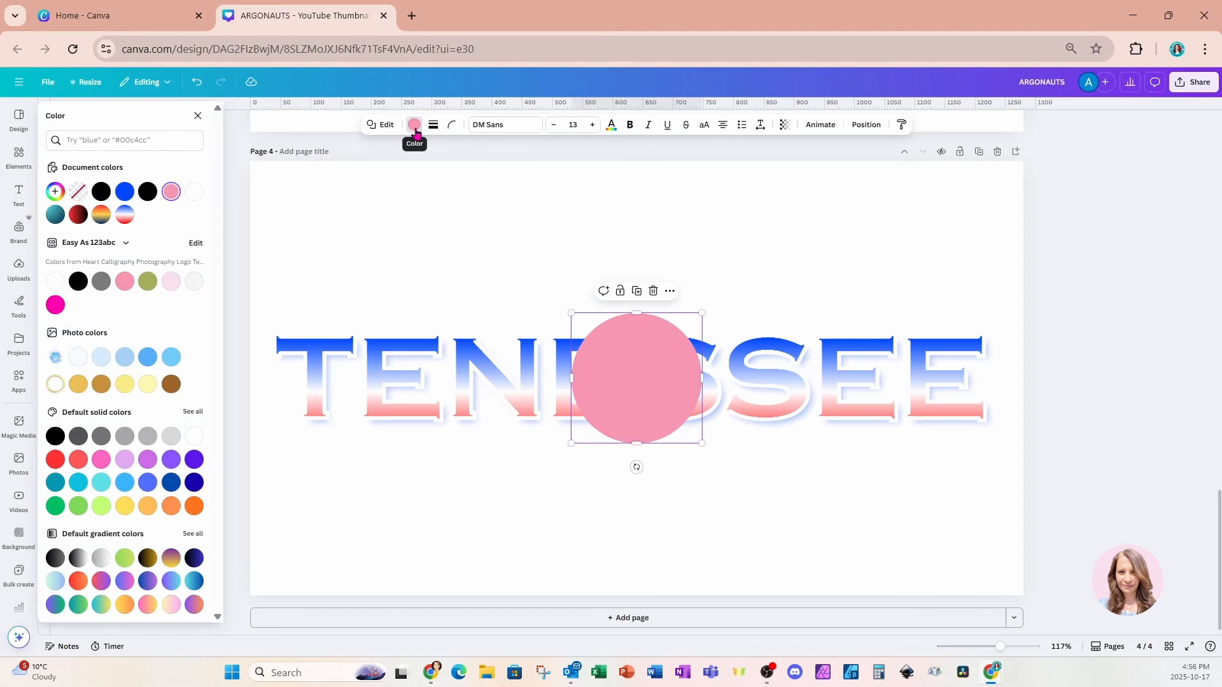
pyautogui.click(79, 192)
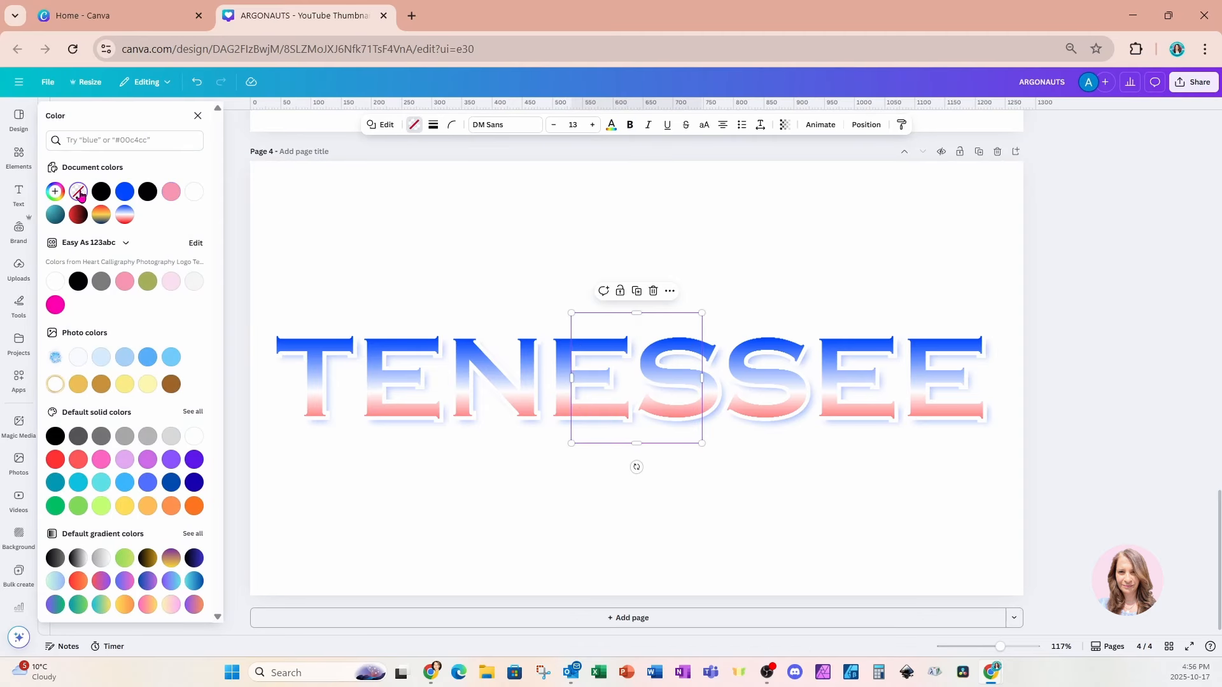
pyautogui.click(432, 127)
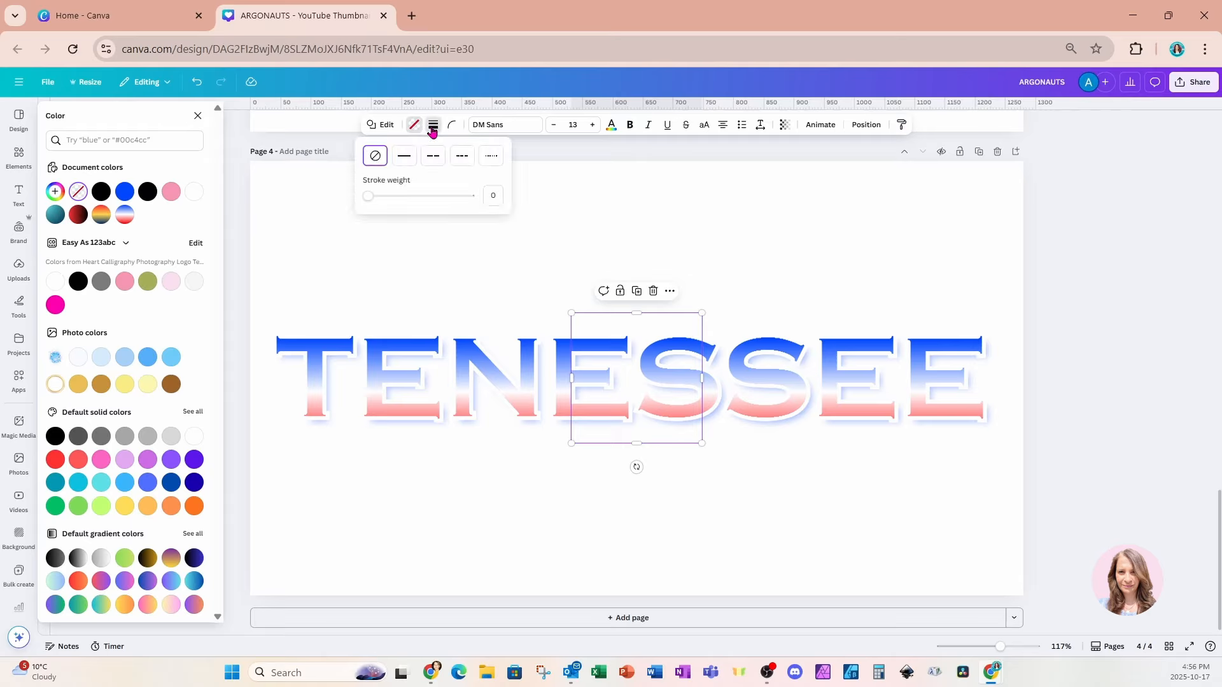
pyautogui.click(404, 156)
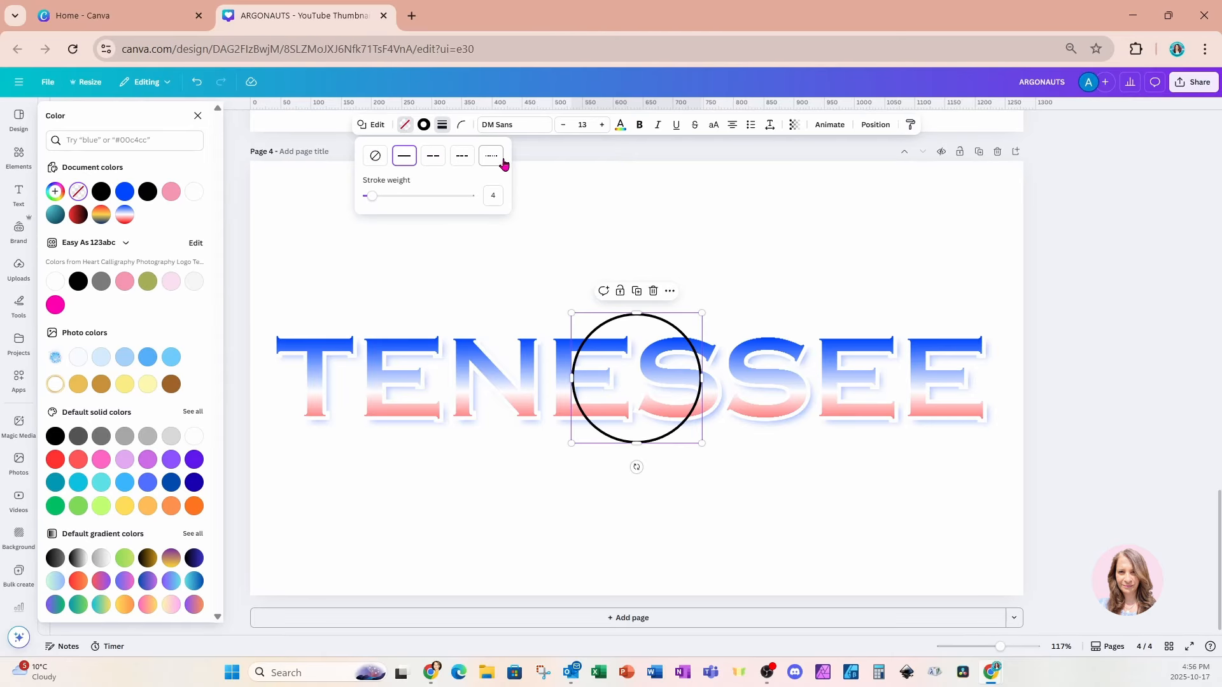
# Step: Duplicate the circle, enlarge the copy into a concentric outer ring, and set its stroke colour to red
pyautogui.click(638, 295)
pyautogui.moveTo(649, 375); pyautogui.dragTo(631, 356)
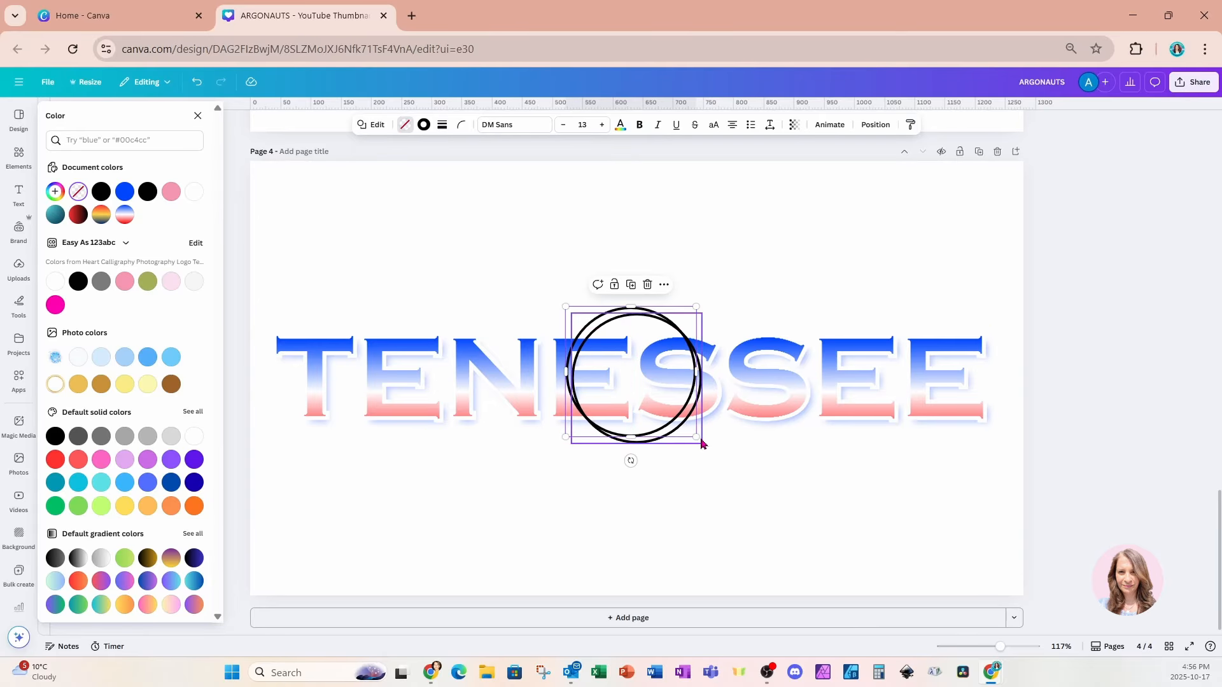
pyautogui.moveTo(699, 437); pyautogui.dragTo(707, 452)
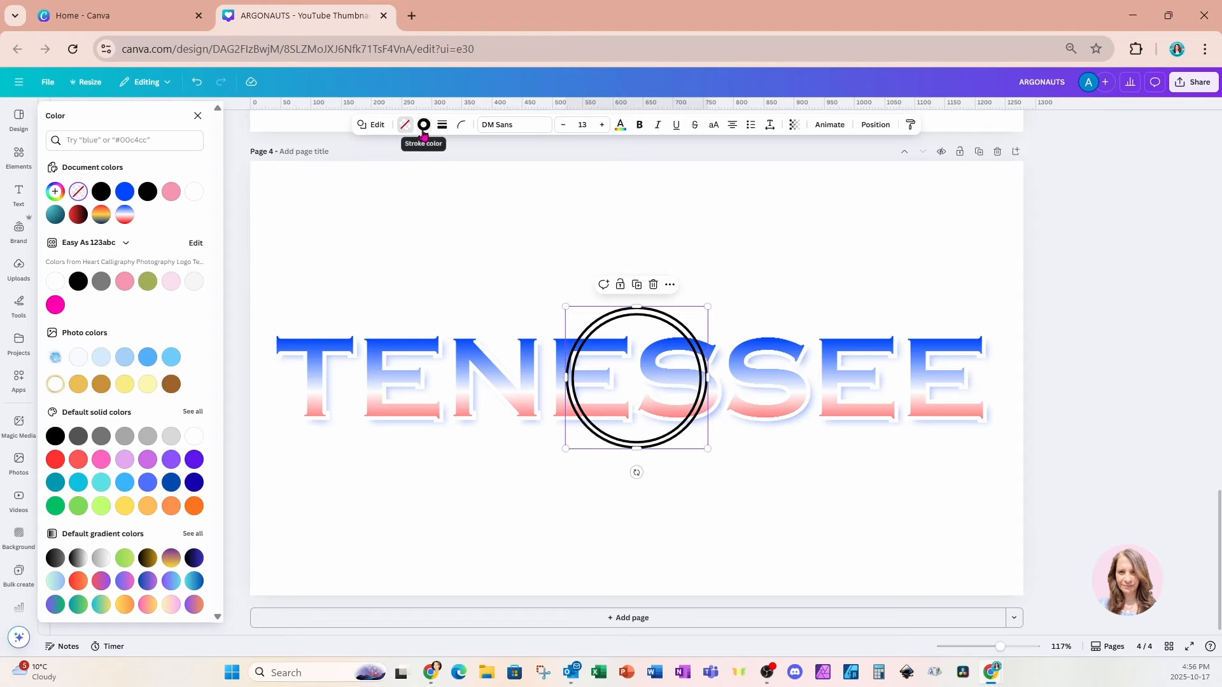
pyautogui.click(424, 125)
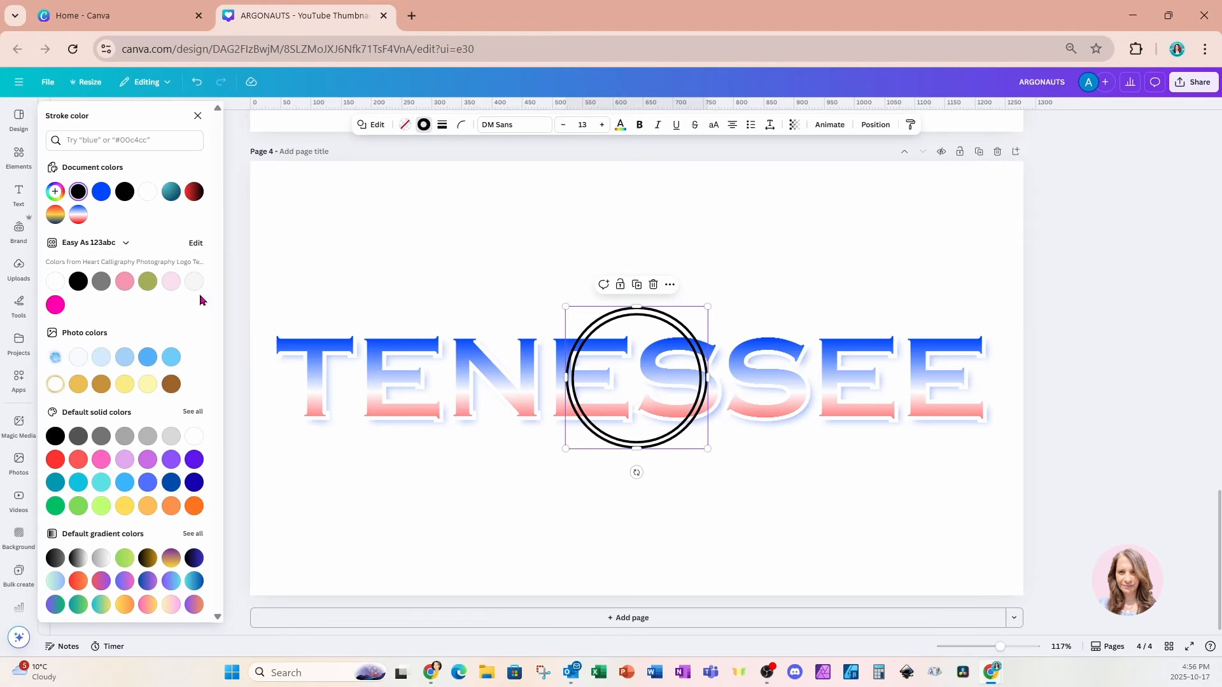
pyautogui.click(55, 459)
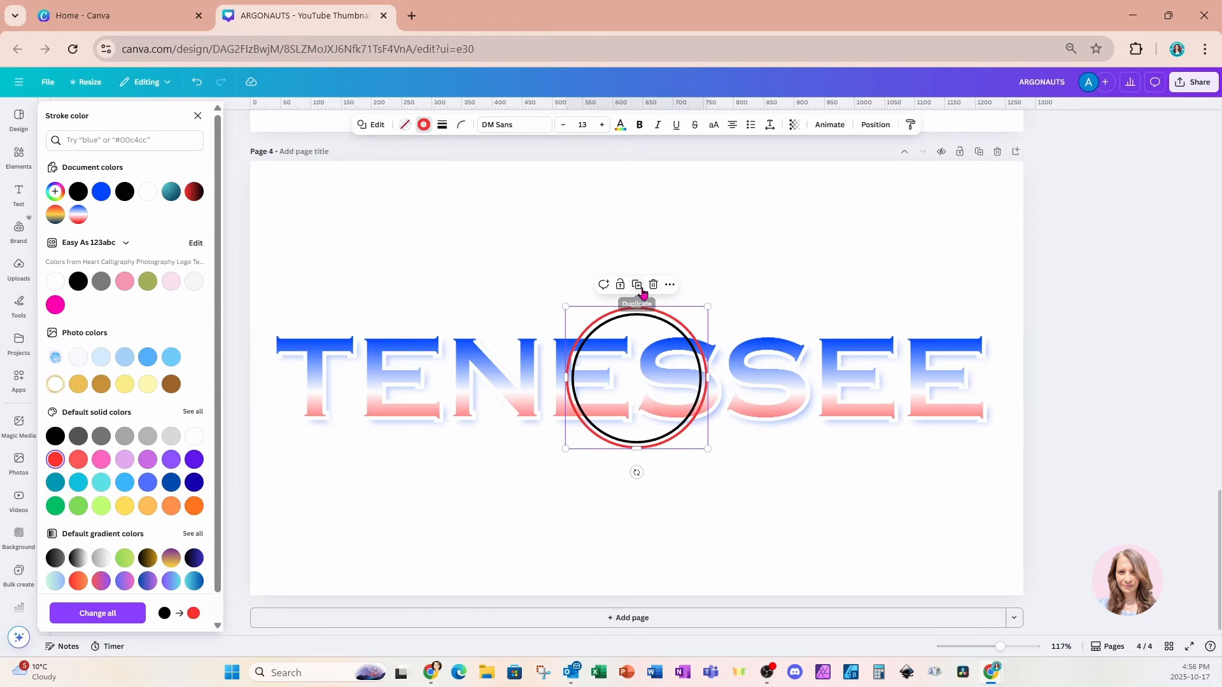
# Step: Duplicate the red ring, enlarge the copy into a third concentric outer ring, and set its stroke colour to blue
pyautogui.moveTo(654, 326); pyautogui.dragTo(648, 320)
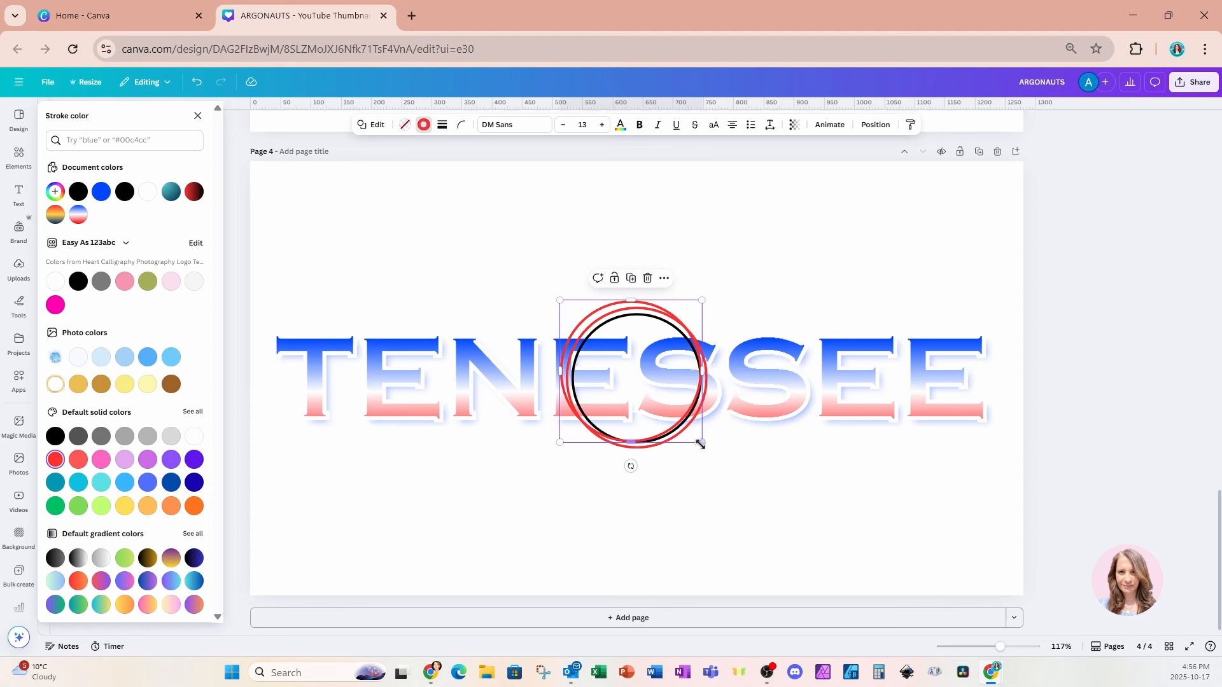
pyautogui.moveTo(701, 442); pyautogui.dragTo(716, 452)
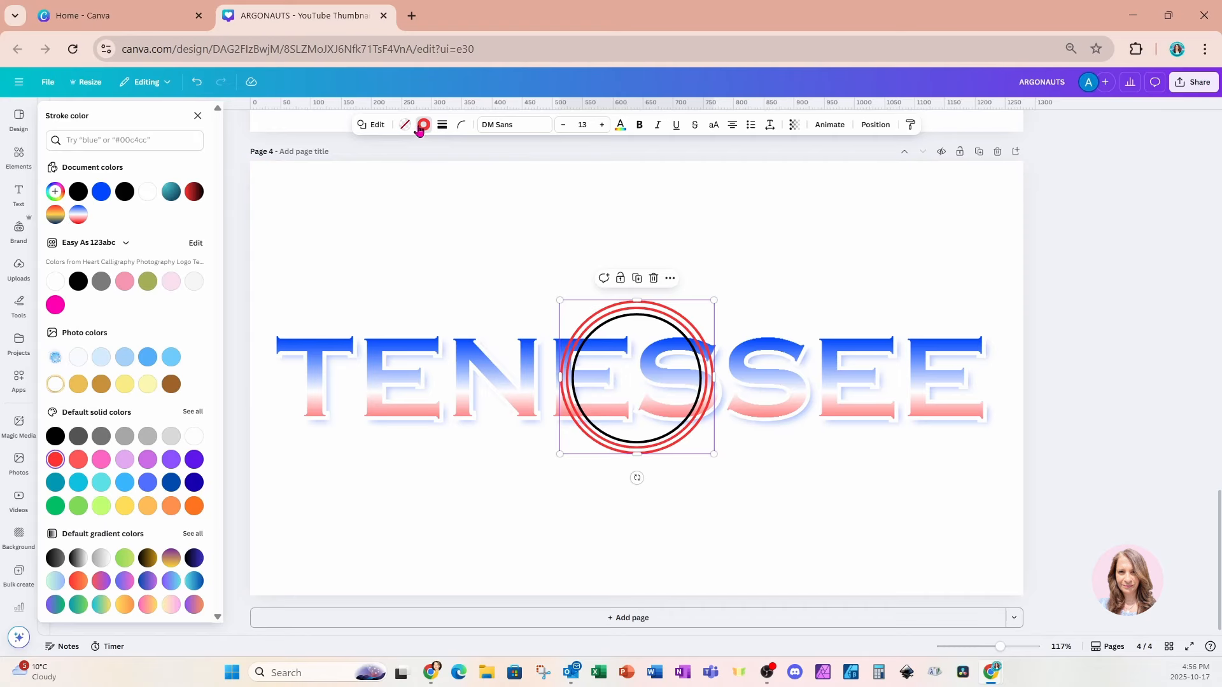
pyautogui.click(101, 191)
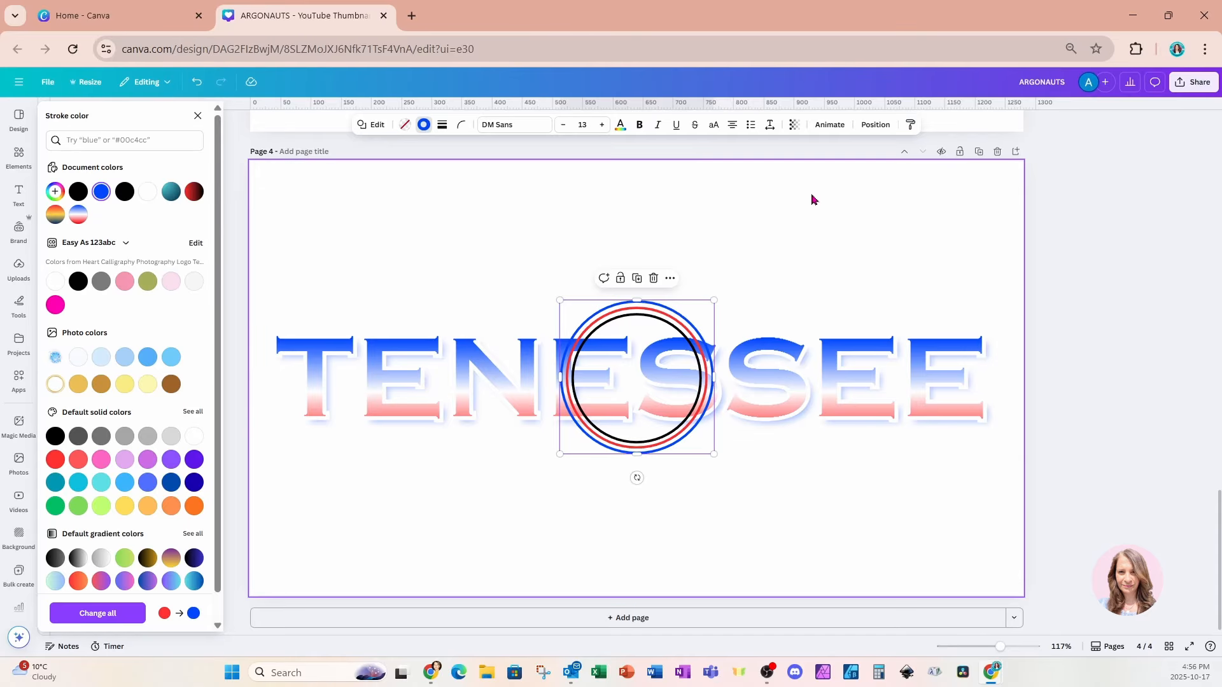
# Step: Set the stroke weight of all three circles to 6 and move them behind both TENESSEE text layers
pyautogui.moveTo(586, 265); pyautogui.dragTo(637, 321)
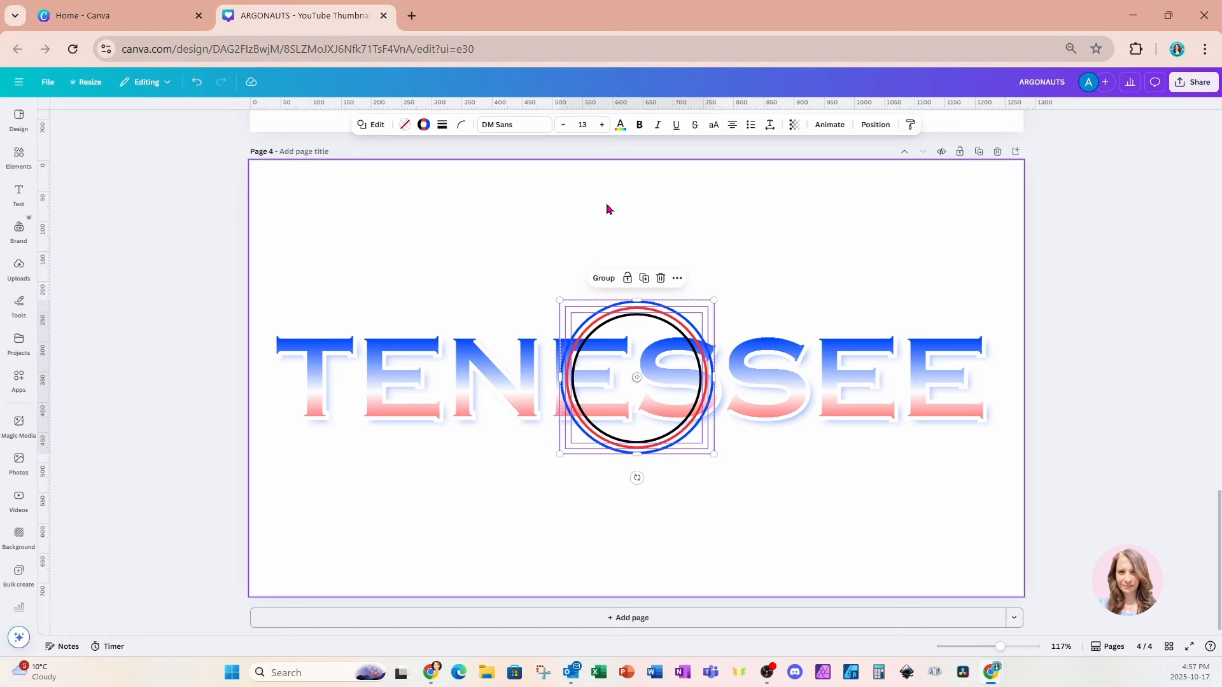
pyautogui.click(442, 125)
pyautogui.moveTo(382, 199); pyautogui.dragTo(384, 204)
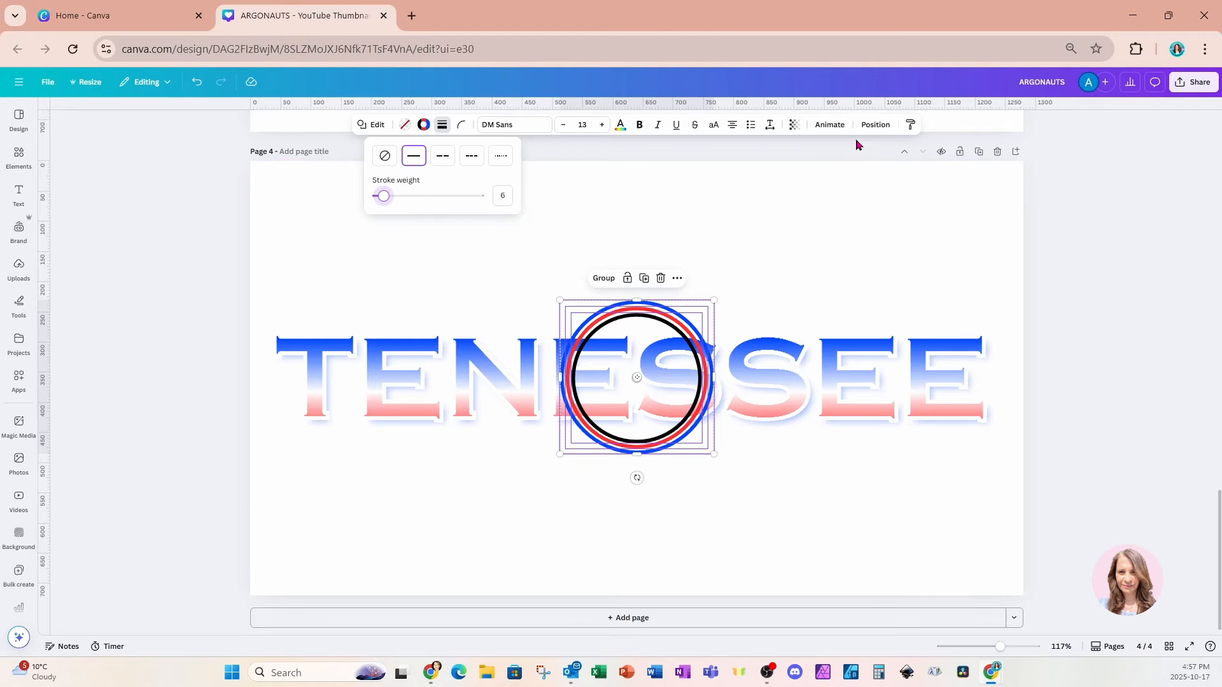
pyautogui.click(874, 127)
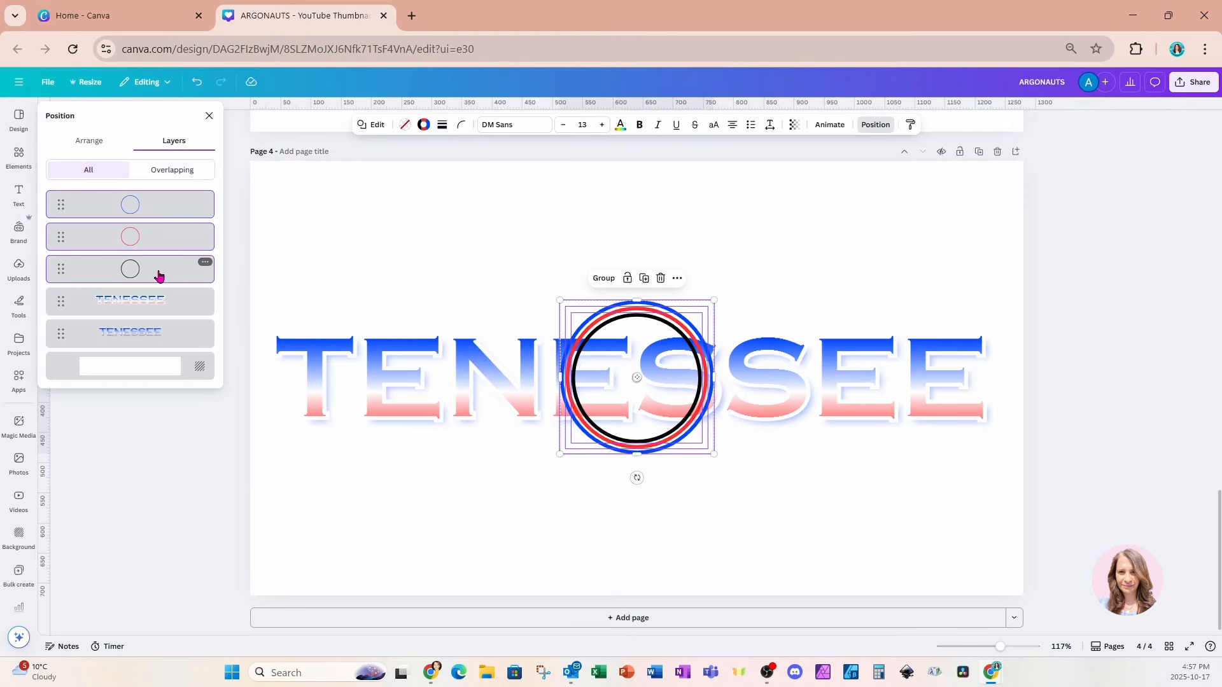
pyautogui.moveTo(159, 275); pyautogui.dragTo(128, 330)
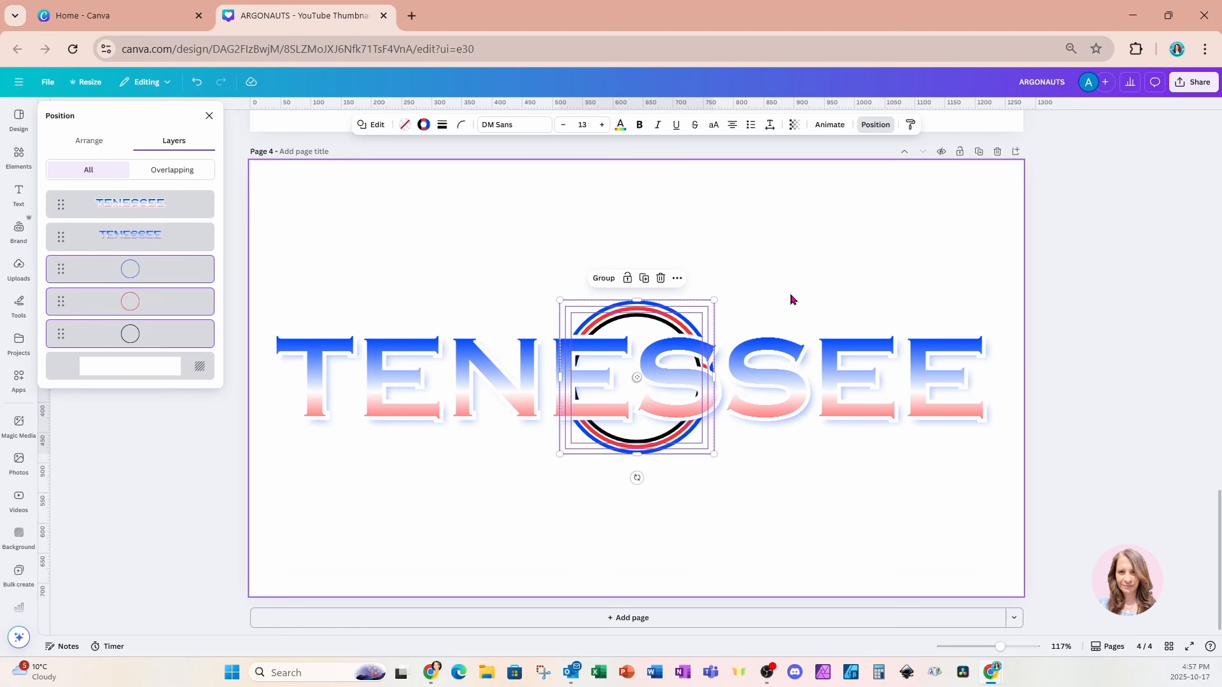
# Step: Enlarge the three concentric circles together so they extend further above and below the TENESSEE text, keeping them centred
pyautogui.moveTo(714, 300); pyautogui.dragTo(738, 277)
pyautogui.moveTo(557, 454); pyautogui.dragTo(535, 469)
pyautogui.moveTo(534, 469); pyautogui.dragTo(536, 477)
pyautogui.moveTo(640, 466); pyautogui.dragTo(639, 468)
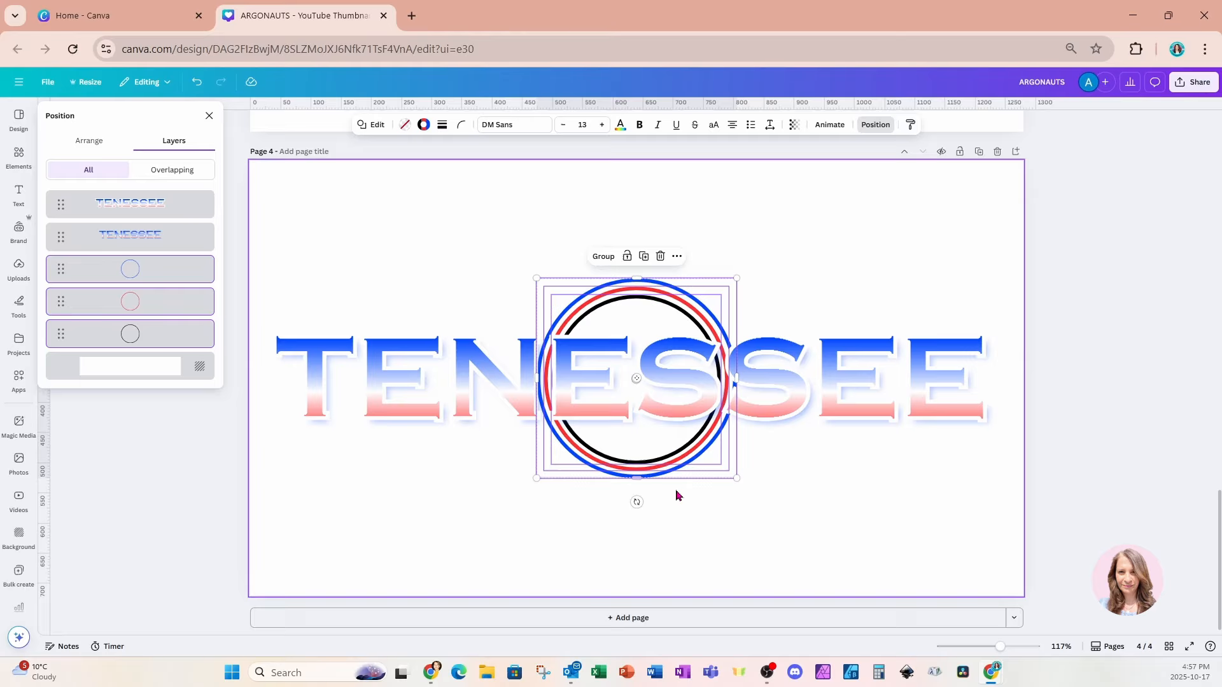
# Step: Deselect the circles and show all the design's pages in grid view
pyautogui.click(844, 541)
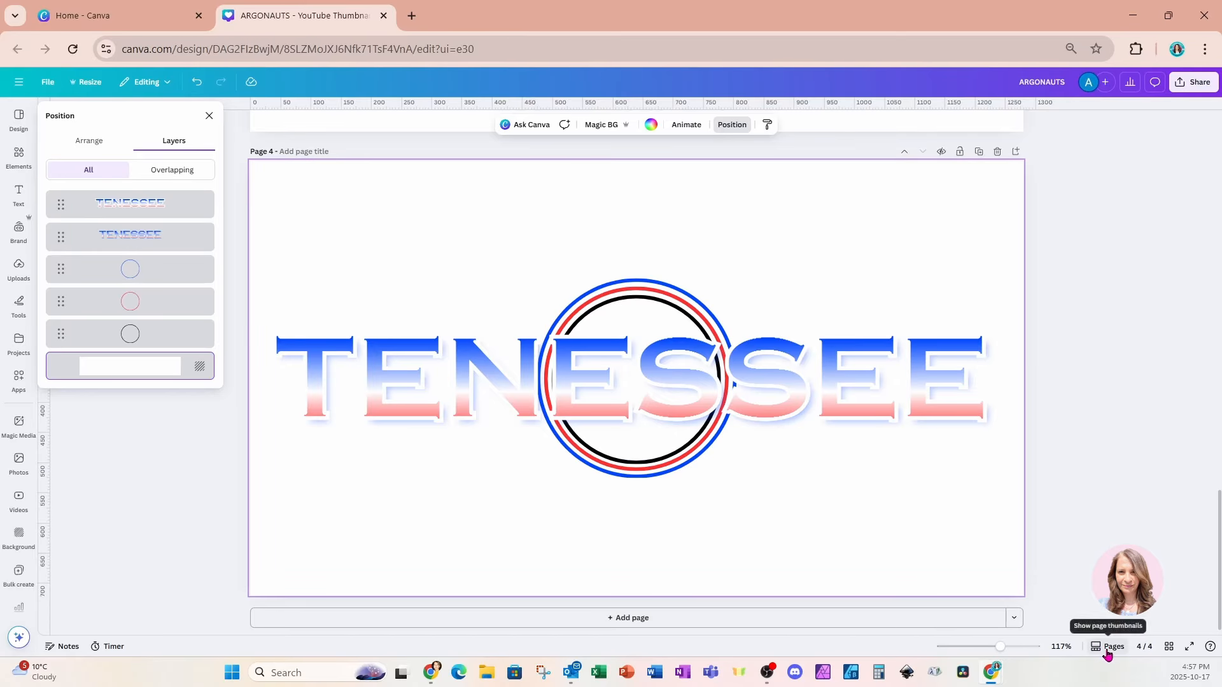
pyautogui.click(1168, 646)
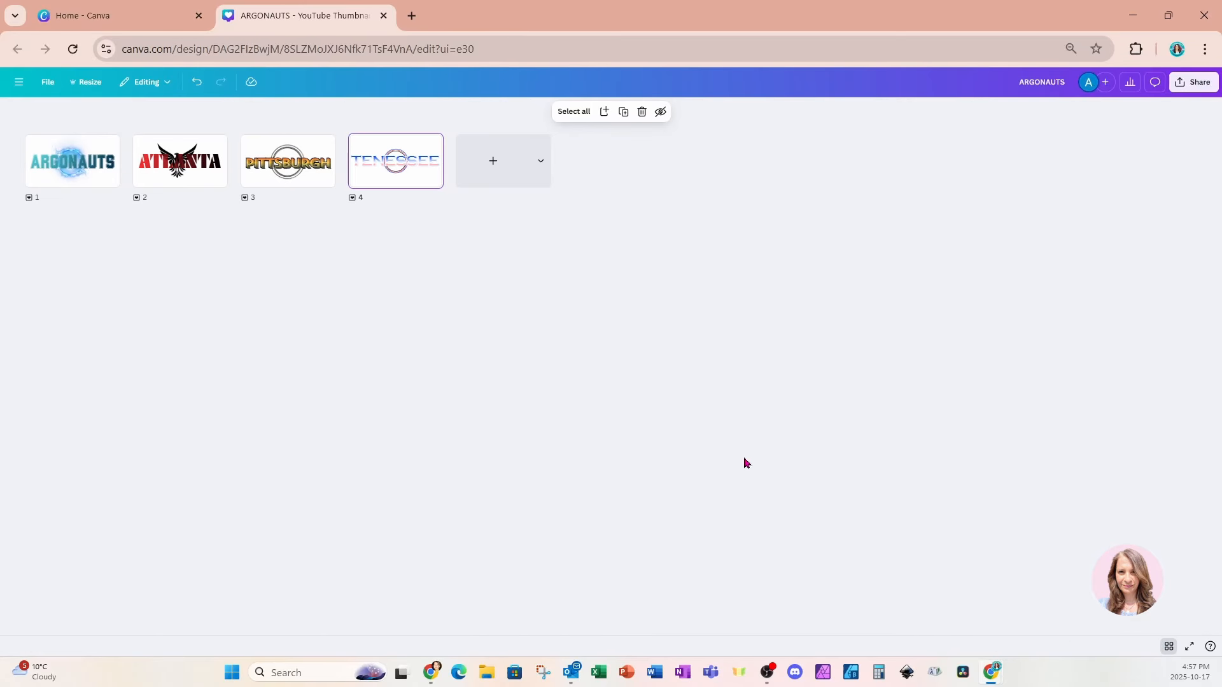